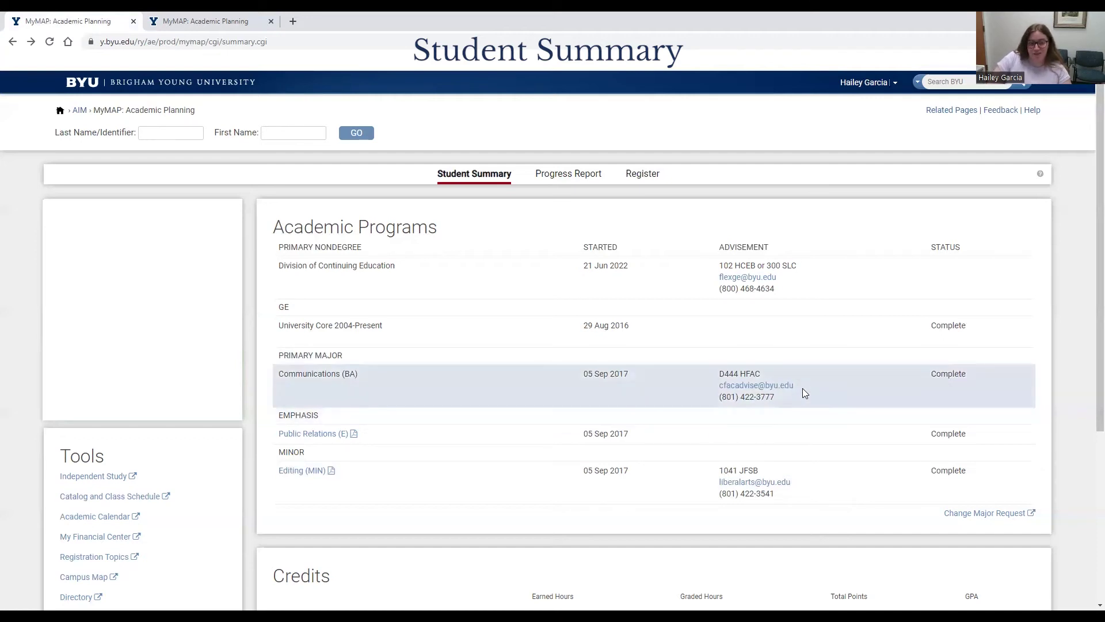
Review the academic programs, credit hours and tool links on the Student Summary page.
scroll(796, 394, down, 3)
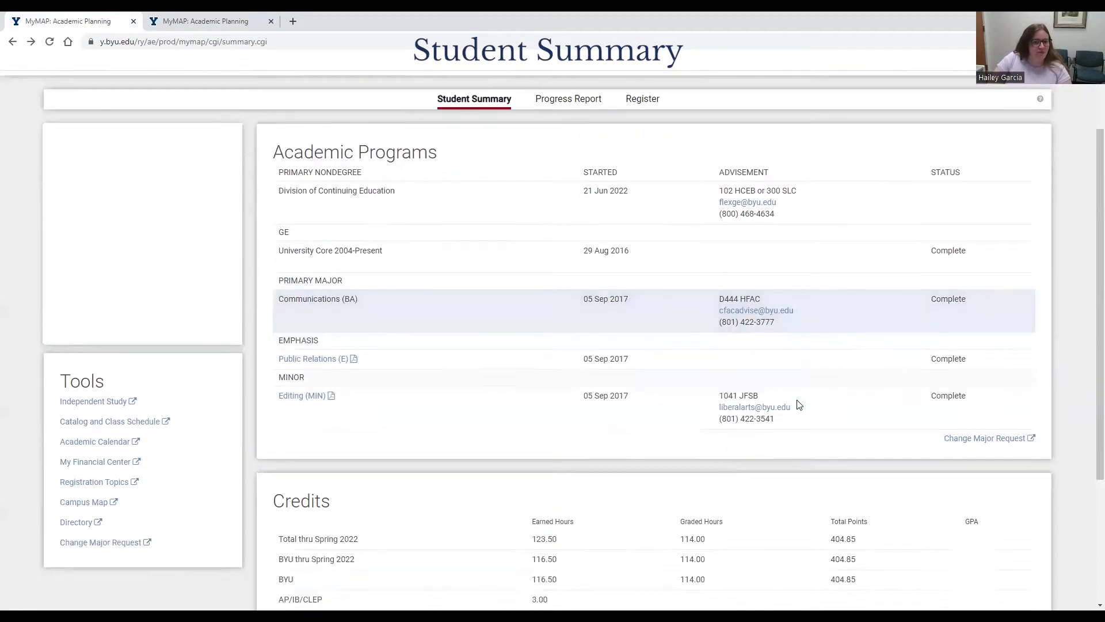
scroll(794, 399, down, 2)
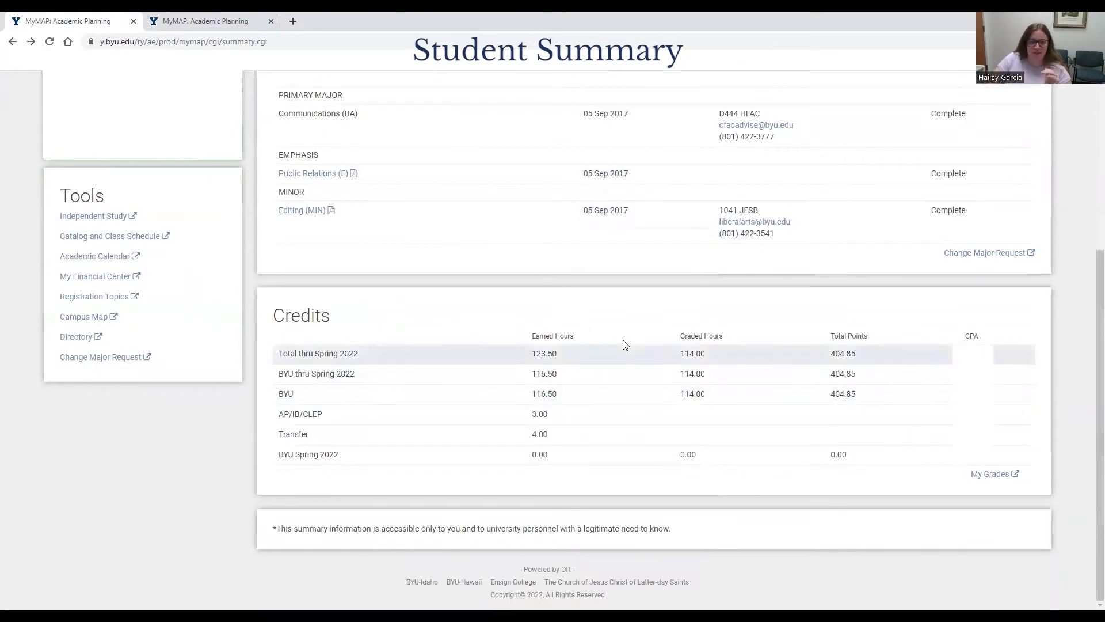
scroll(621, 345, up, 1)
scroll(620, 361, up, 4)
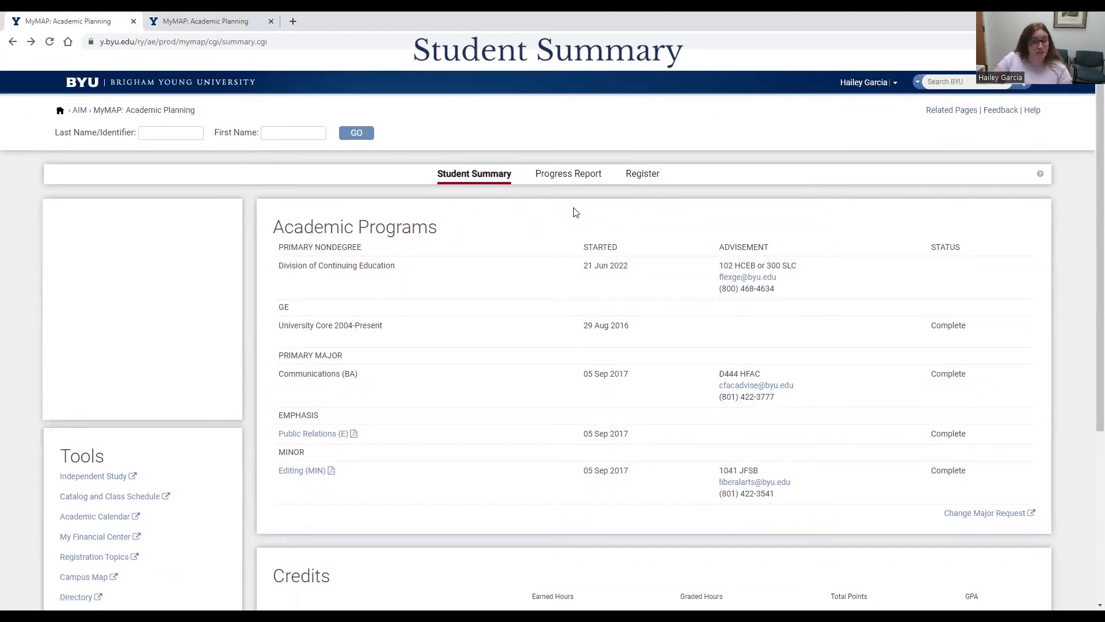
scroll(575, 213, down, 3)
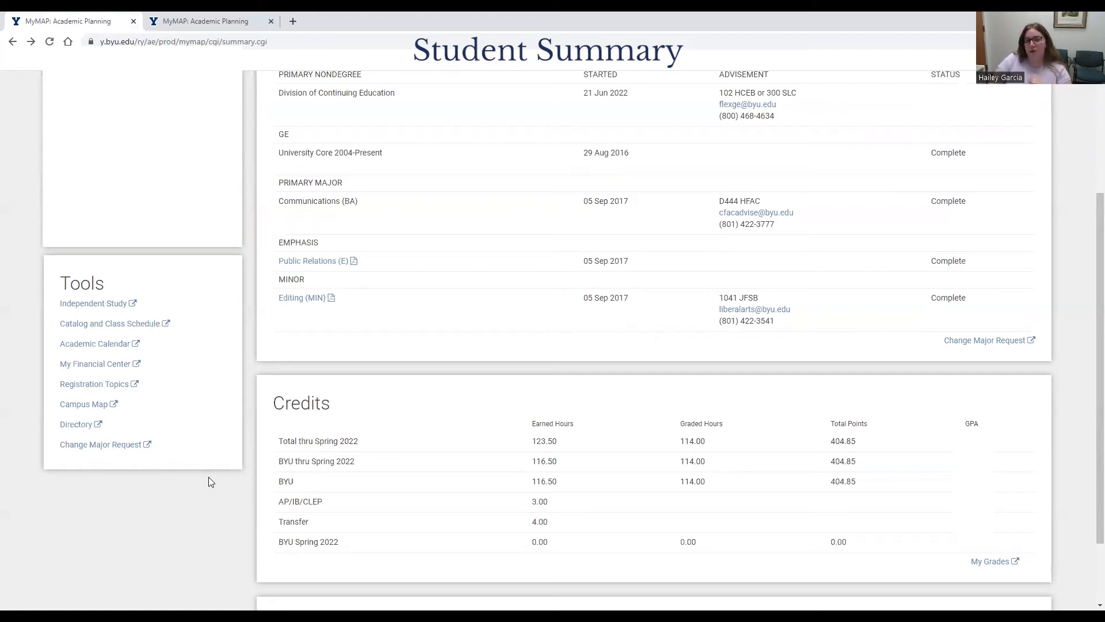
scroll(229, 459, up, 4)
Open the Register page and review the Spring, Summer and Fall 2022 registration sections.
click(642, 173)
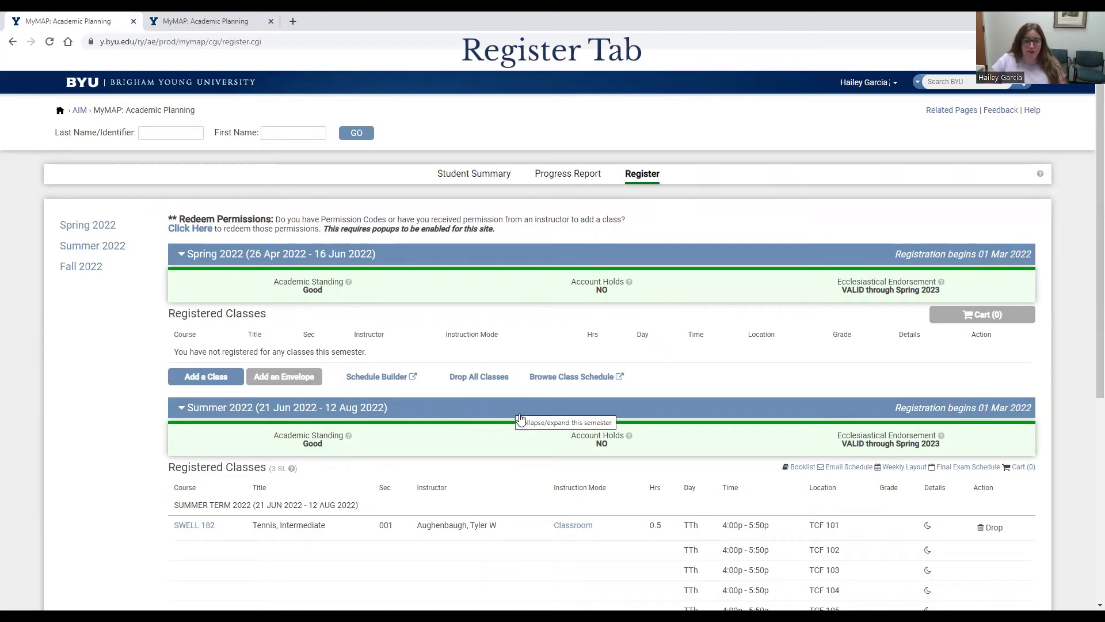
scroll(520, 418, down, 2)
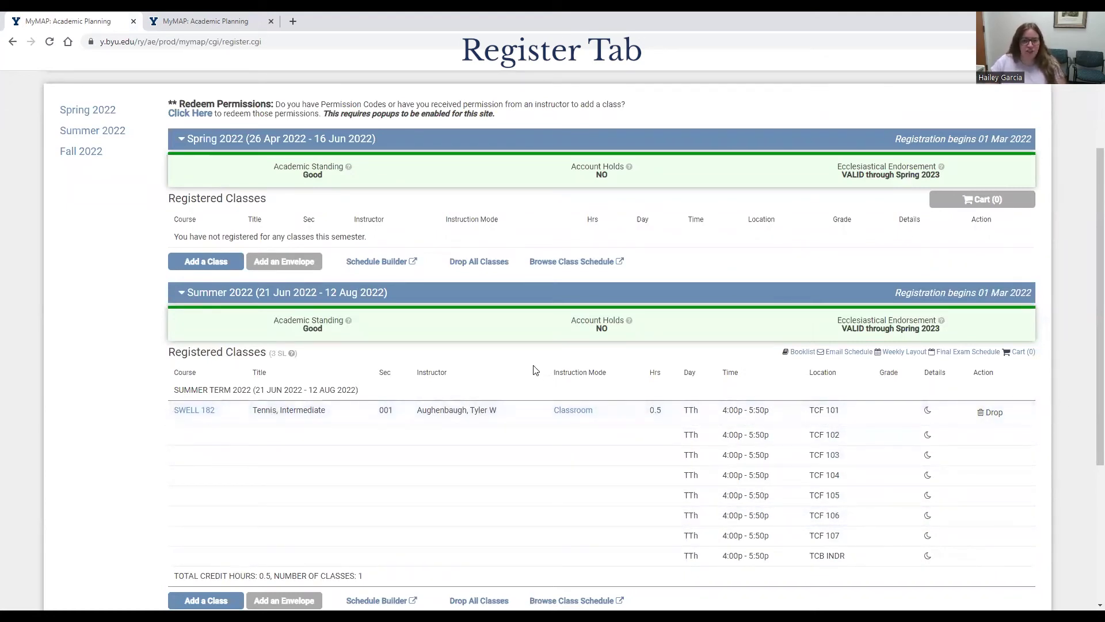
scroll(534, 371, down, 4)
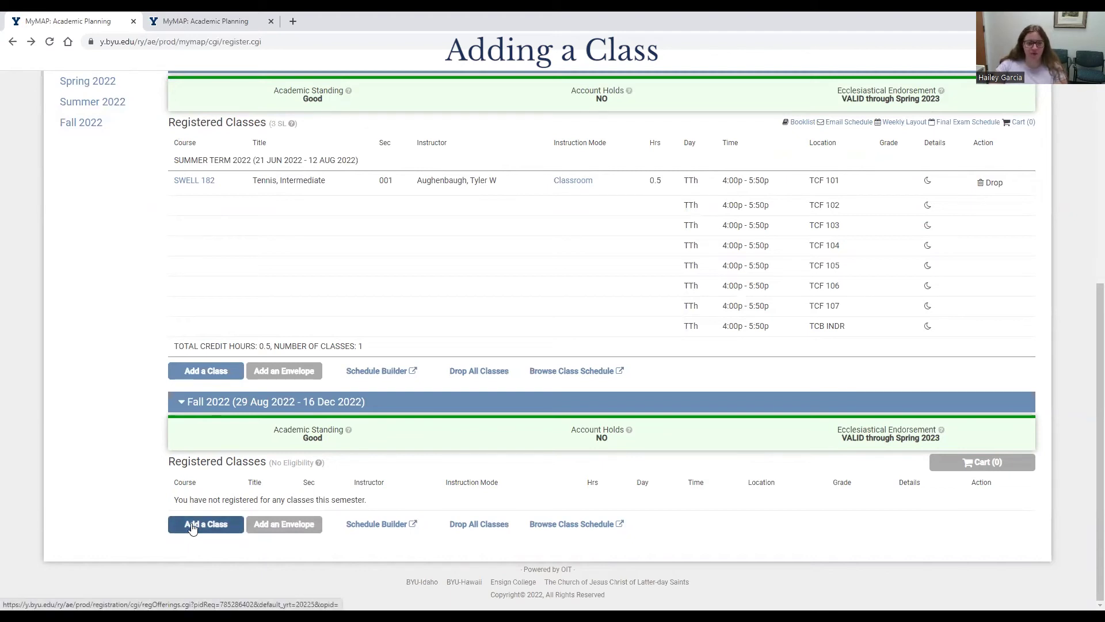
Browse the Fall 2022 class schedule and examine the advanced search filters, including the instructor list, without running a search.
click(553, 525)
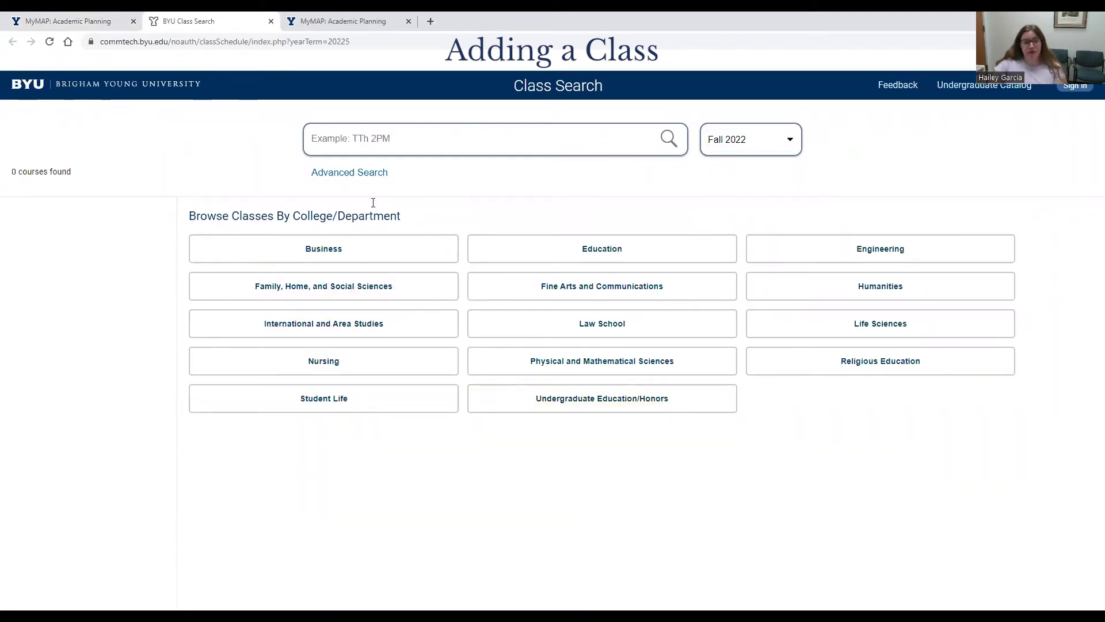
click(356, 173)
scroll(507, 268, down, 1)
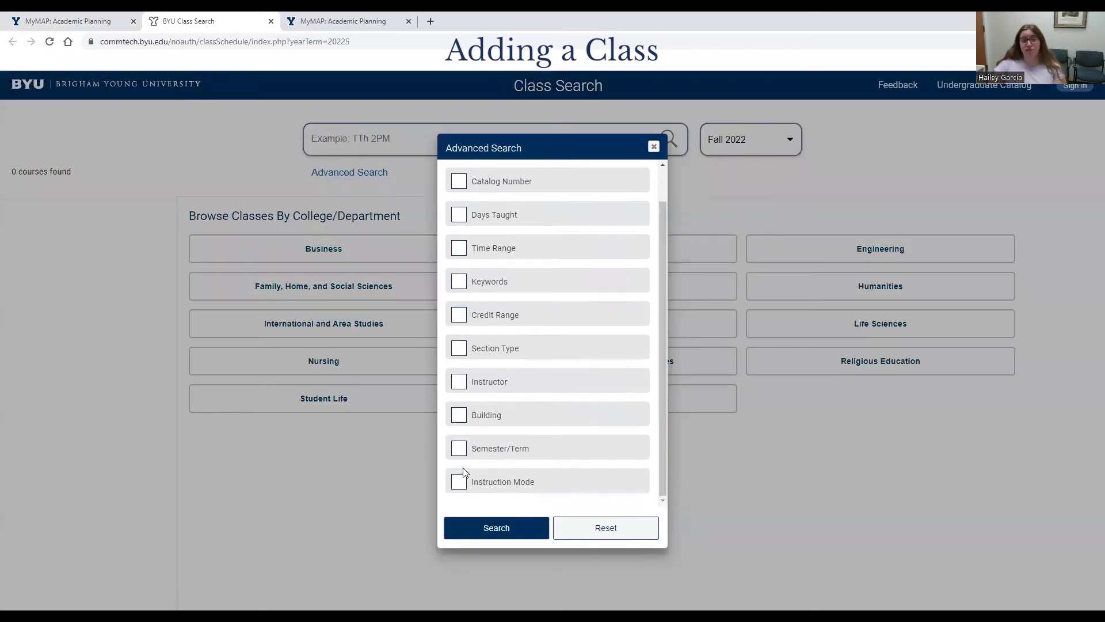
click(486, 473)
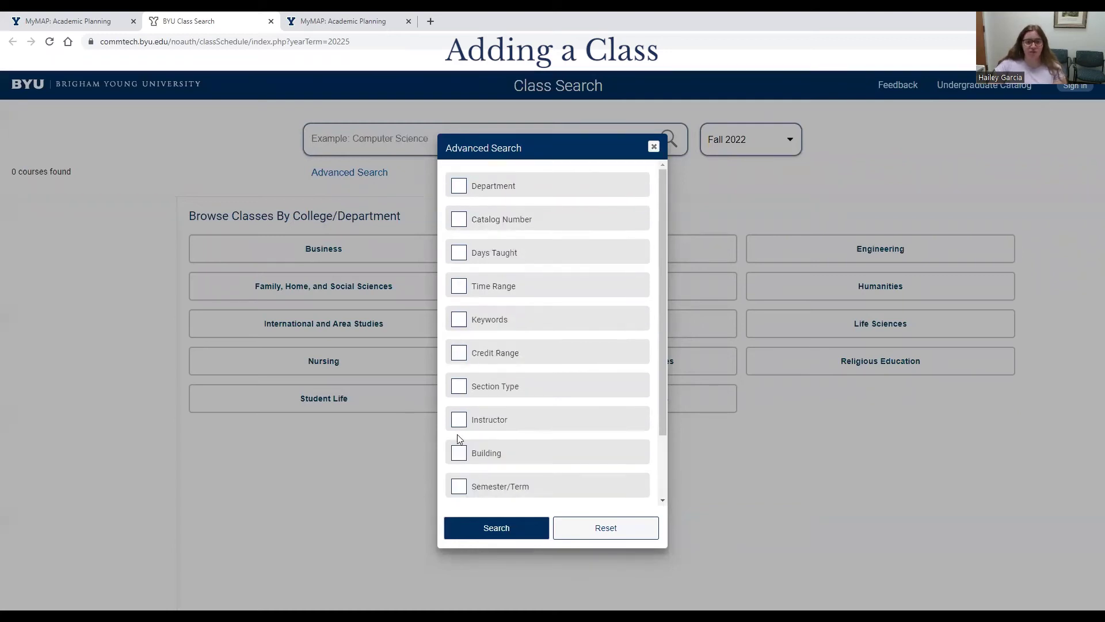
click(459, 420)
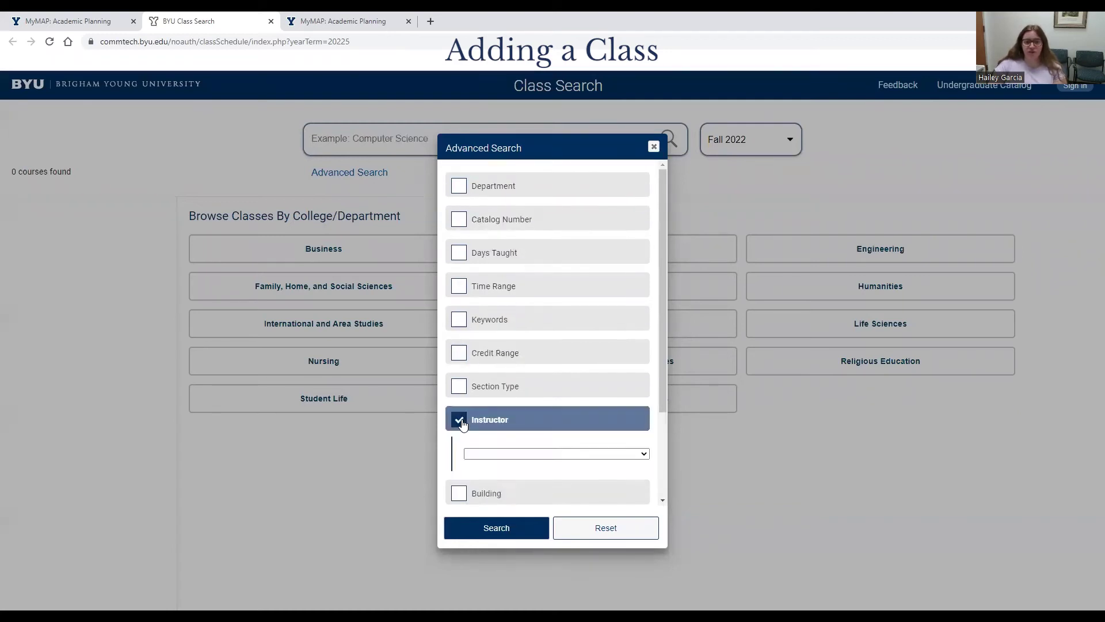
click(520, 458)
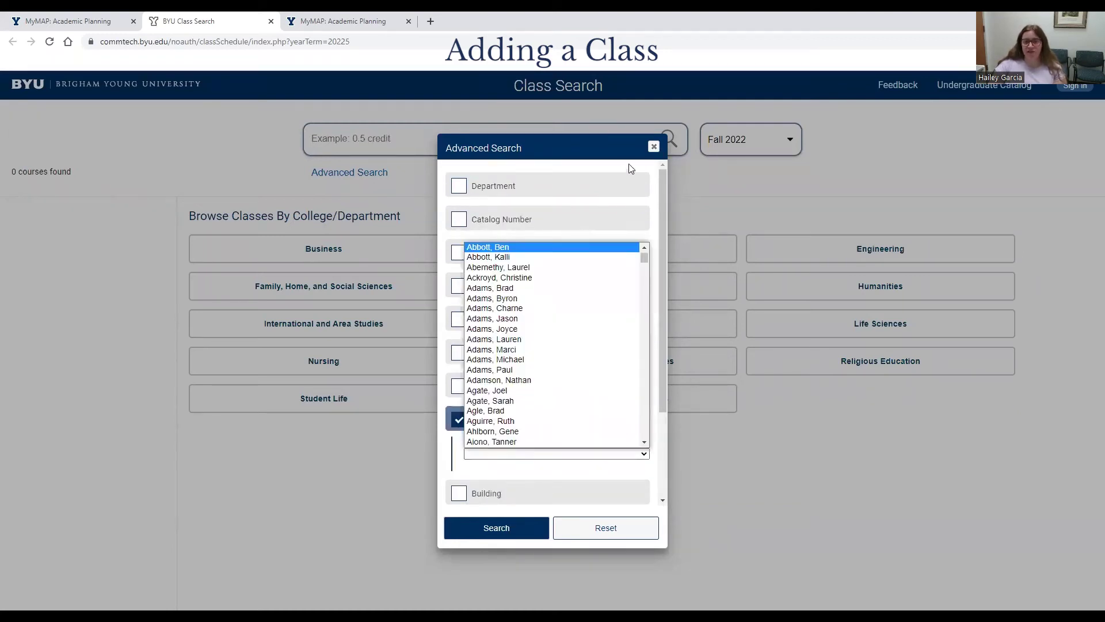
click(653, 147)
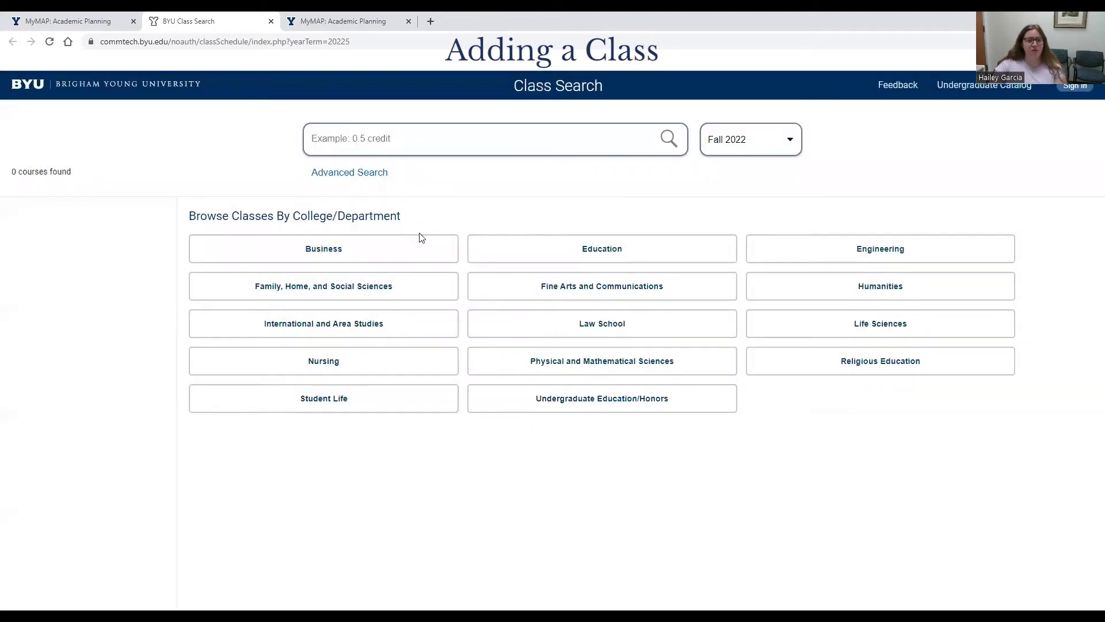
List the Business college's classes and view the details and sections of ACC 200 Principles of Accounting.
click(414, 247)
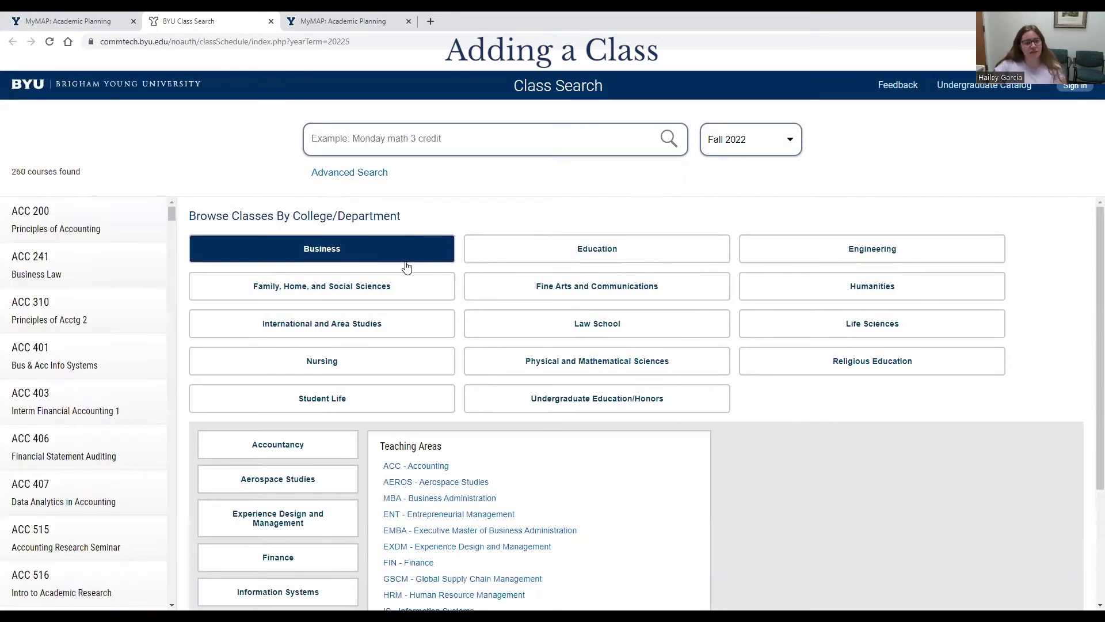
click(65, 224)
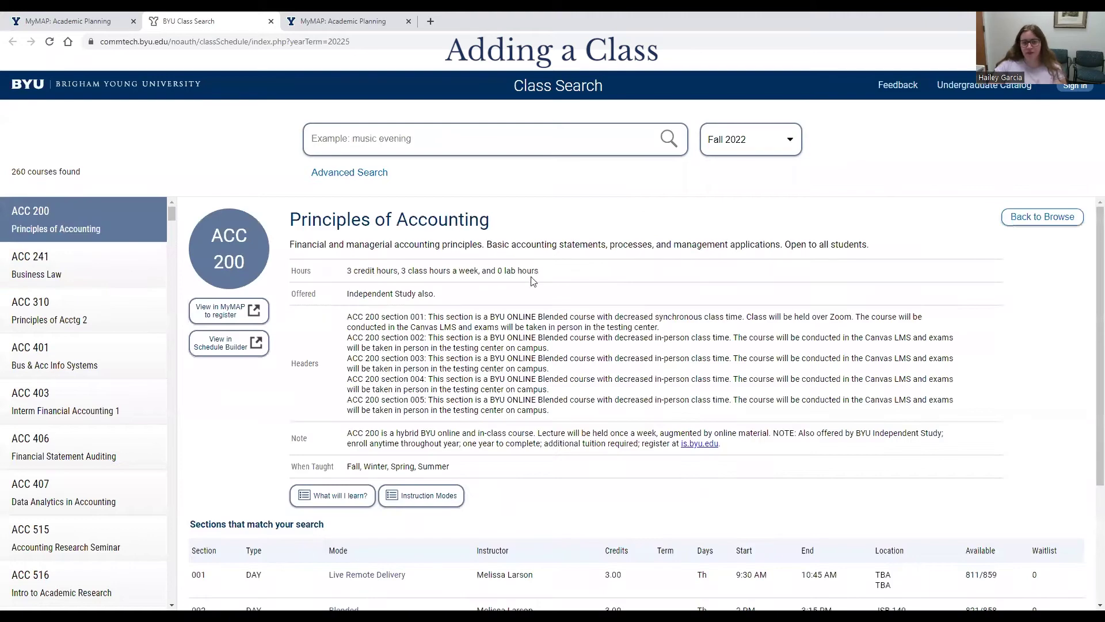
scroll(891, 415, down, 2)
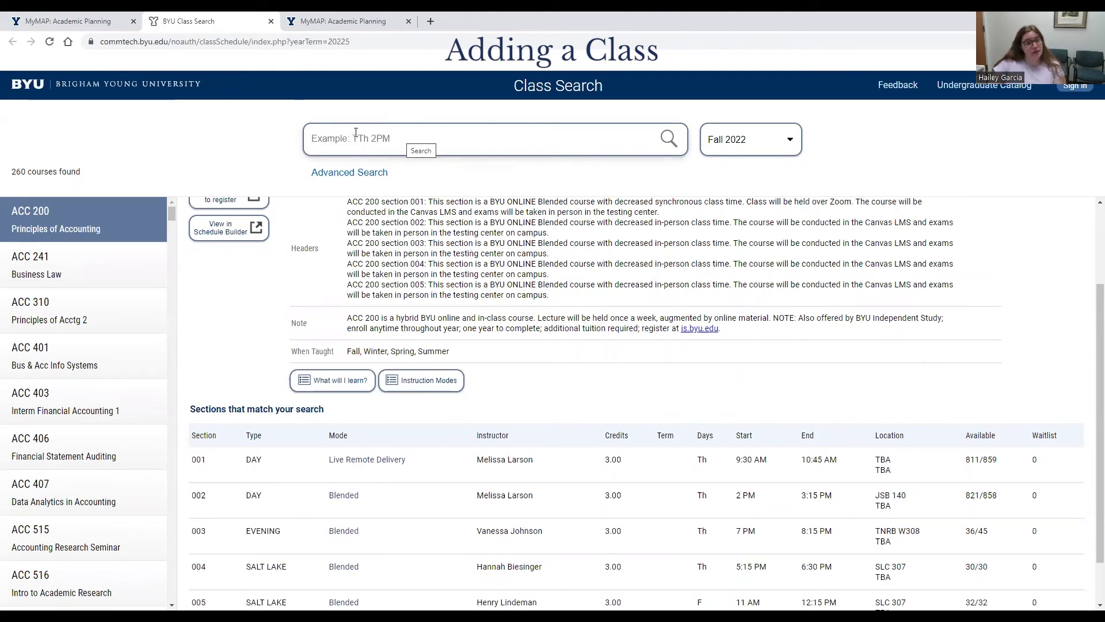
Return to the MyMAP registration page and start adding a class for Fall 2022.
click(67, 21)
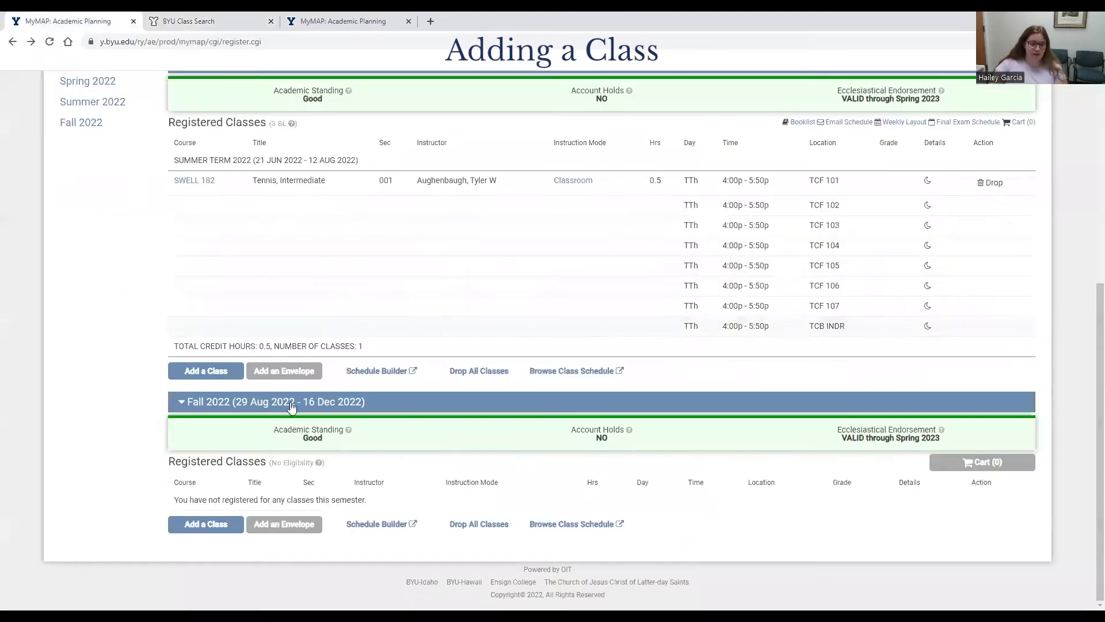
scroll(241, 509, up, 6)
scroll(651, 195, down, 6)
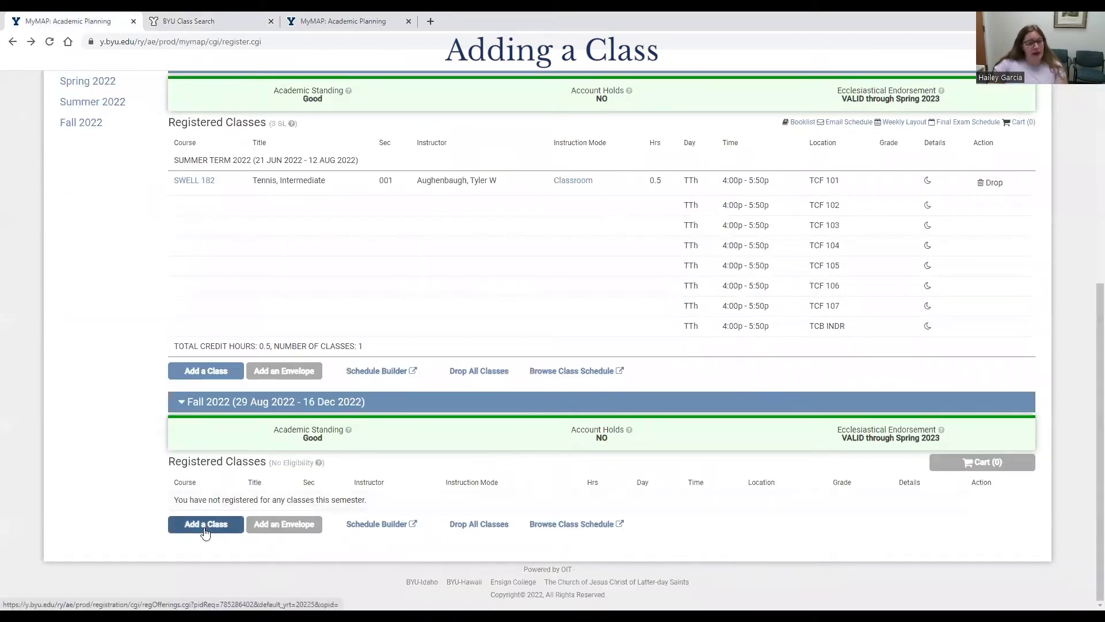
click(204, 530)
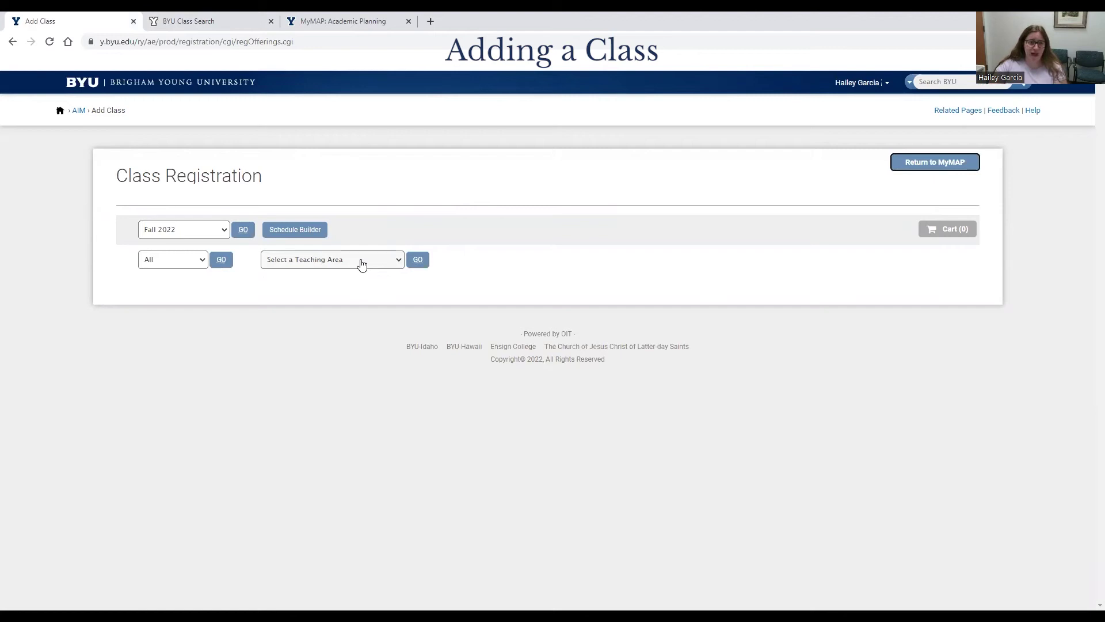
Choose the teaching area A HTG - American Heritage and the course 100 - American Heritage to list its sections.
click(361, 264)
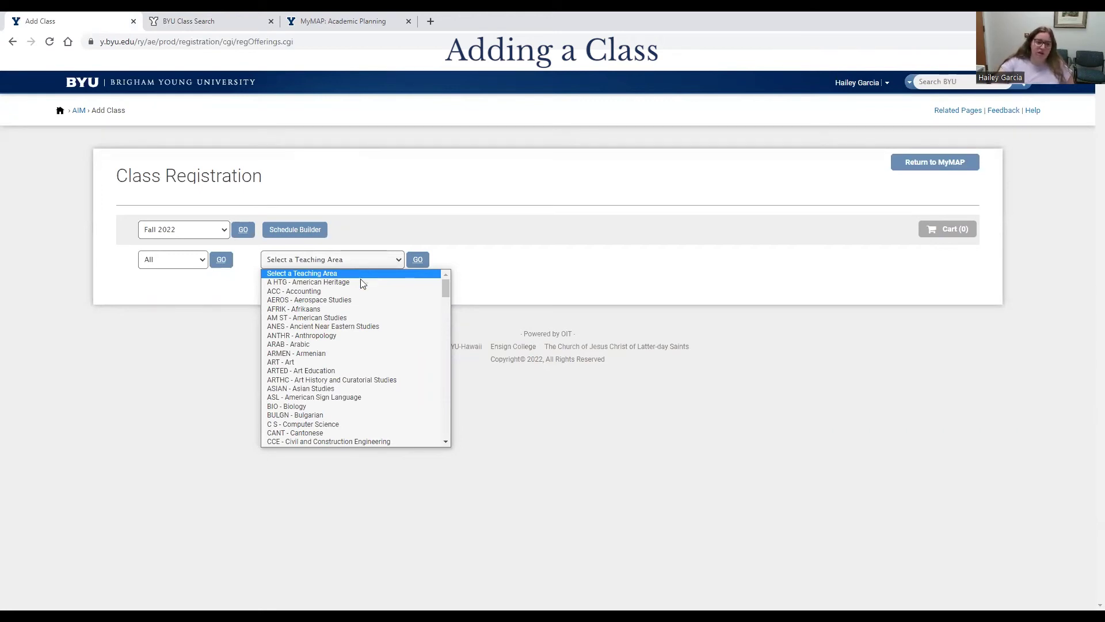
click(361, 282)
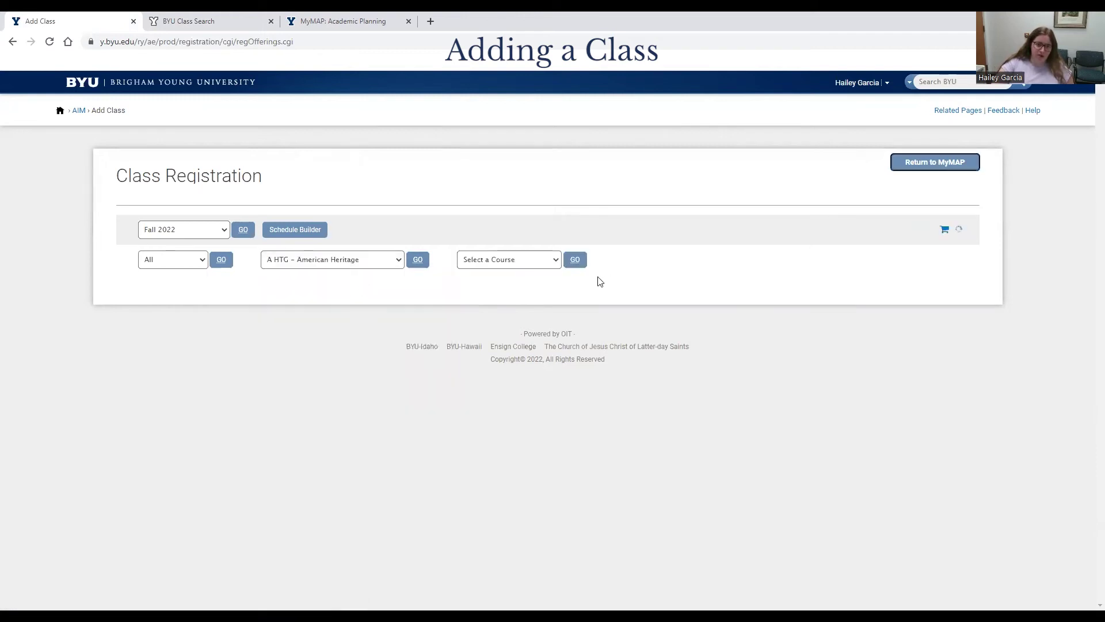
click(514, 260)
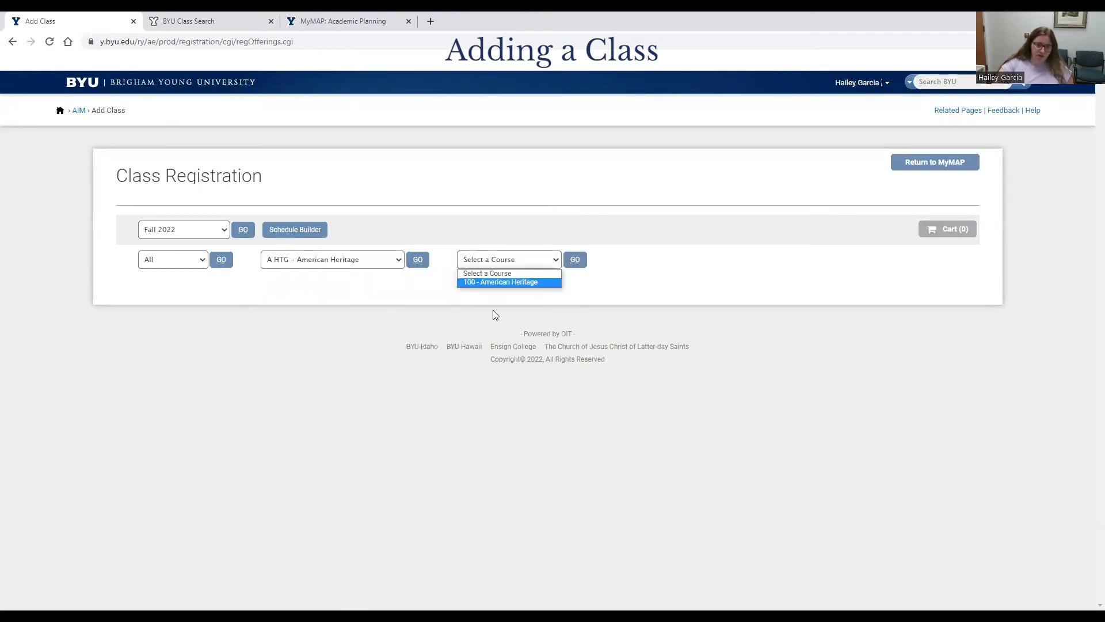
click(515, 282)
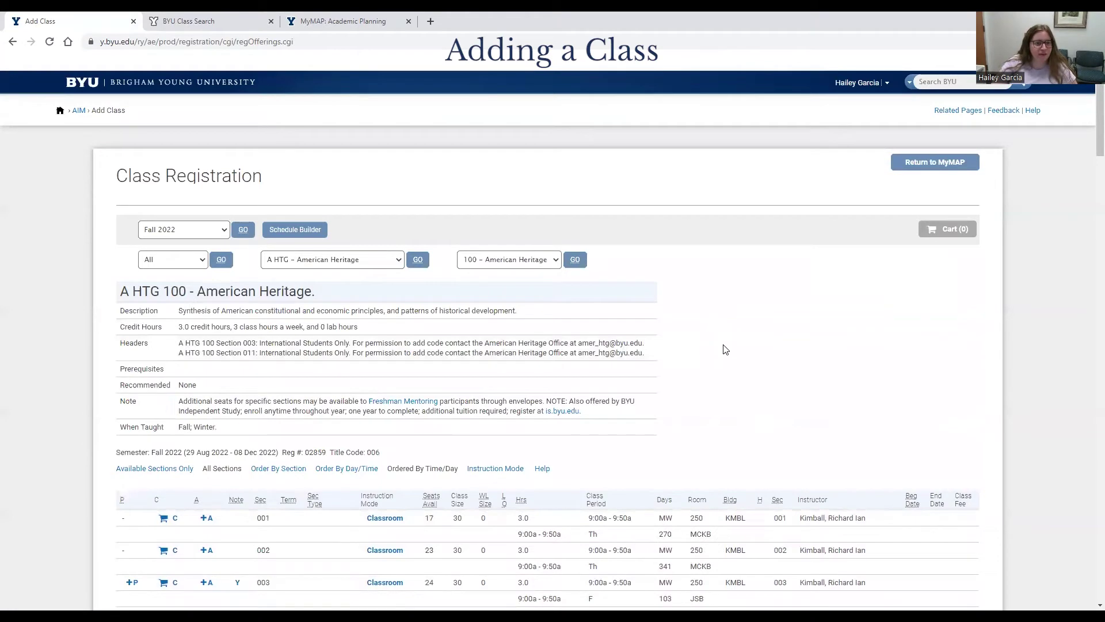
Examine the A HTG 100 section list, including the add options, available seats, class periods, days, rooms and instructors.
scroll(748, 333, down, 2)
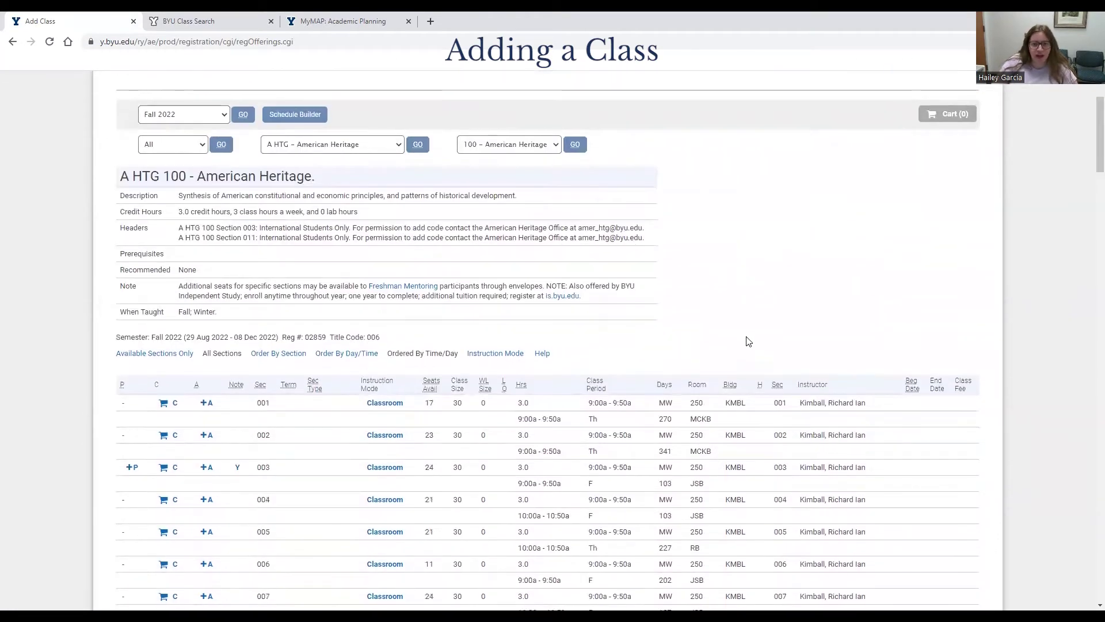
scroll(747, 341, down, 1)
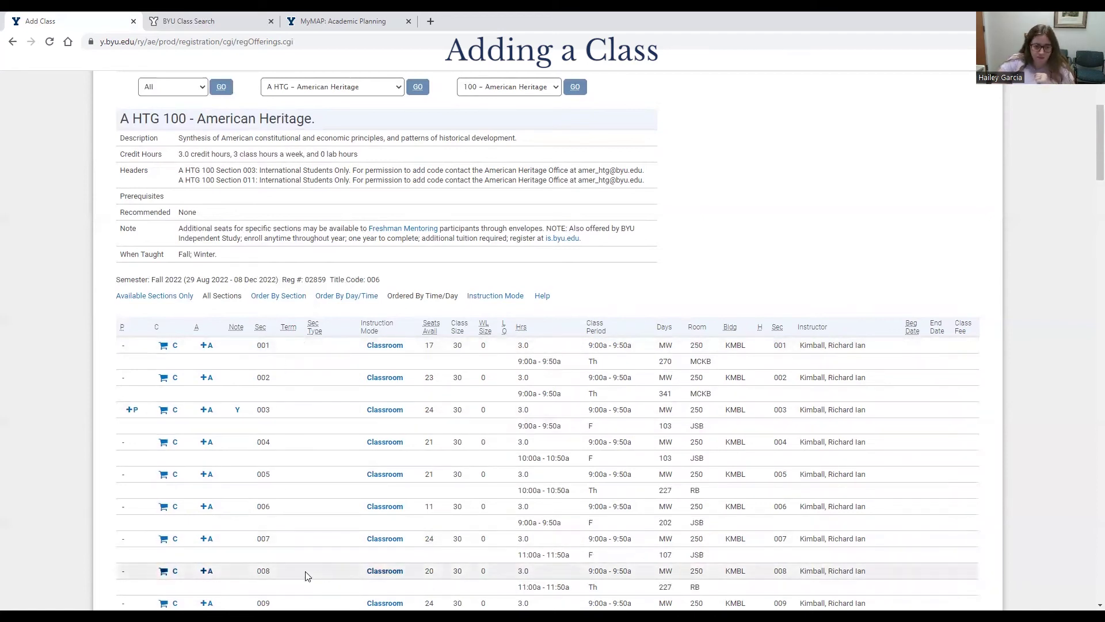
scroll(856, 353, down, 1)
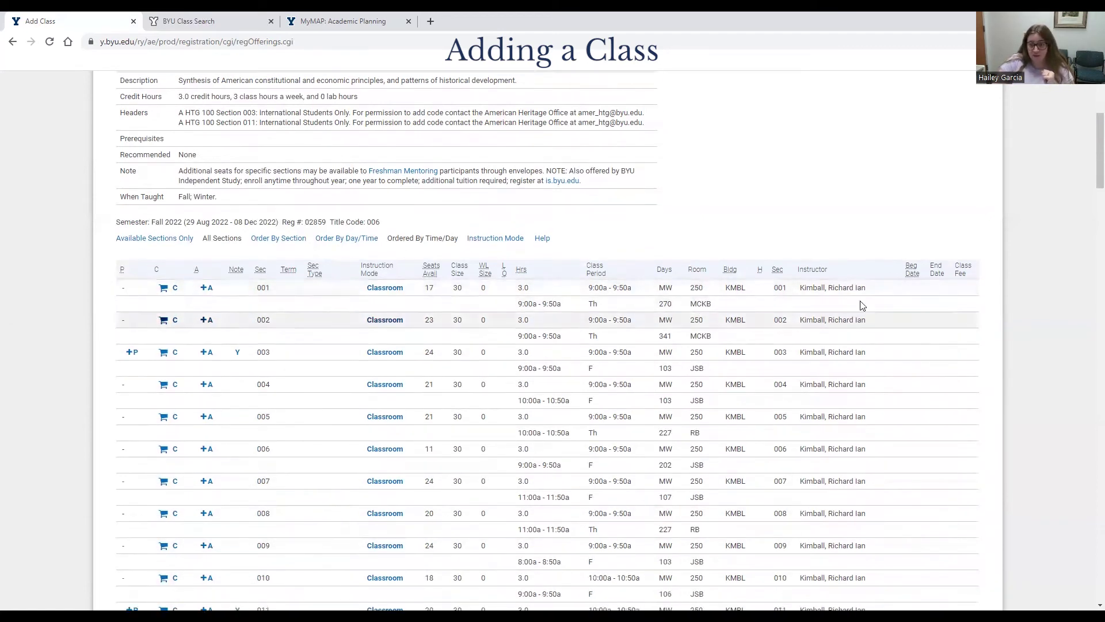
scroll(831, 535, down, 10)
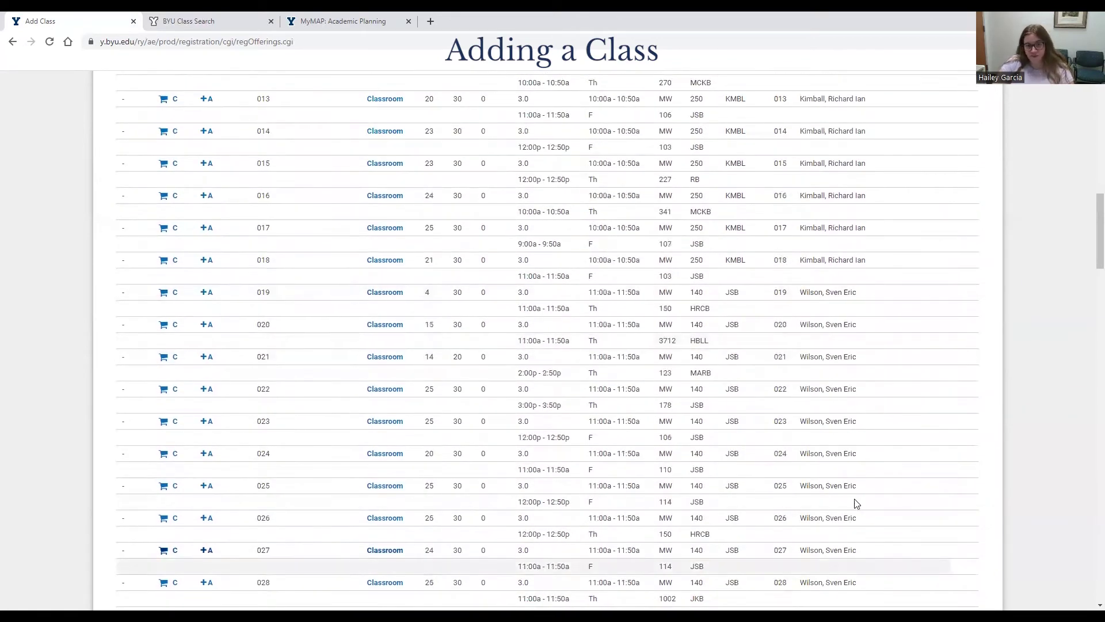
scroll(794, 336, up, 9)
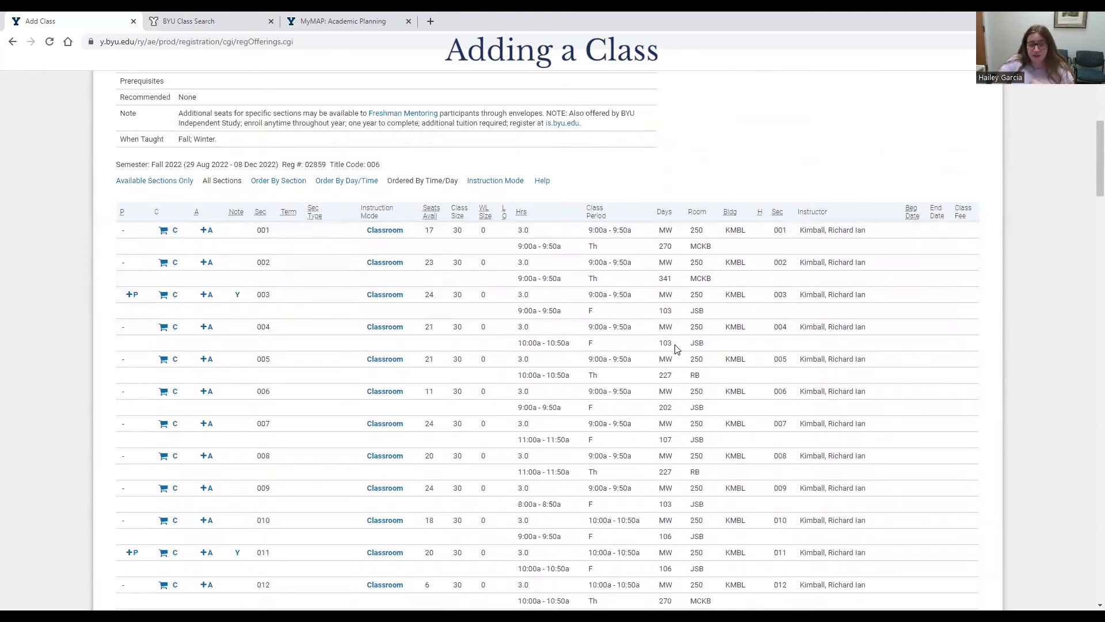
scroll(711, 374, down, 5)
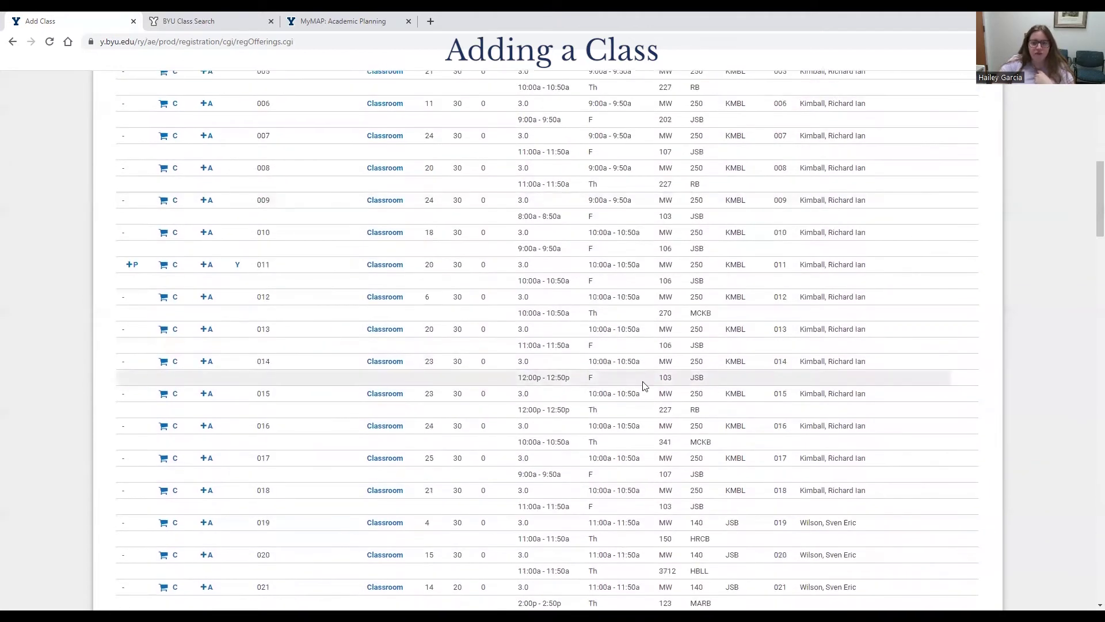
scroll(633, 362, up, 5)
scroll(661, 361, up, 5)
scroll(618, 368, down, 3)
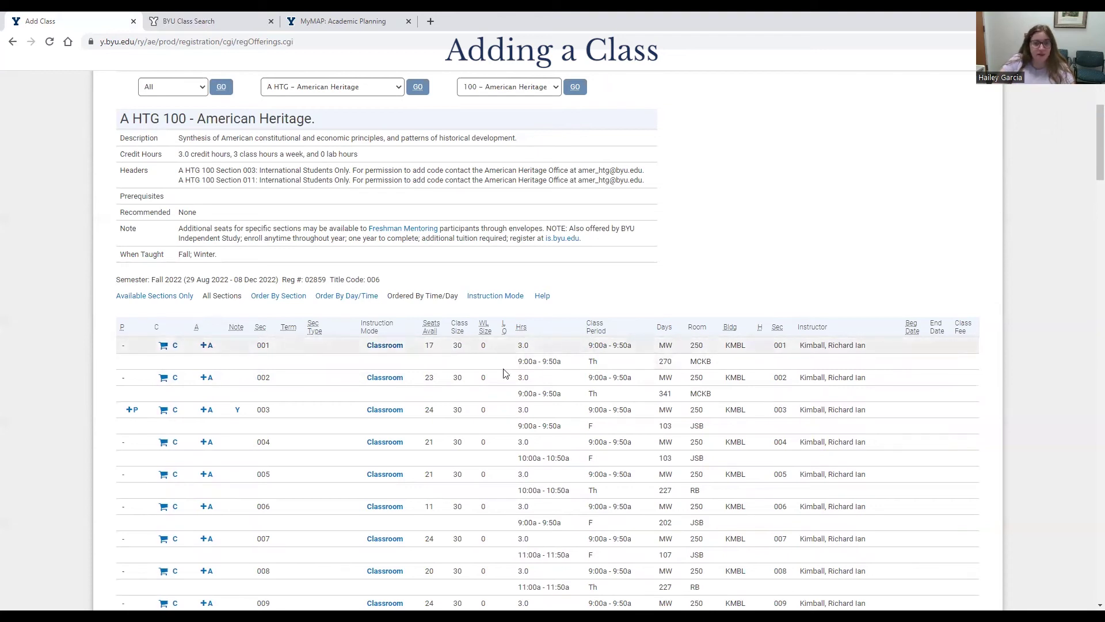
scroll(471, 303, down, 1)
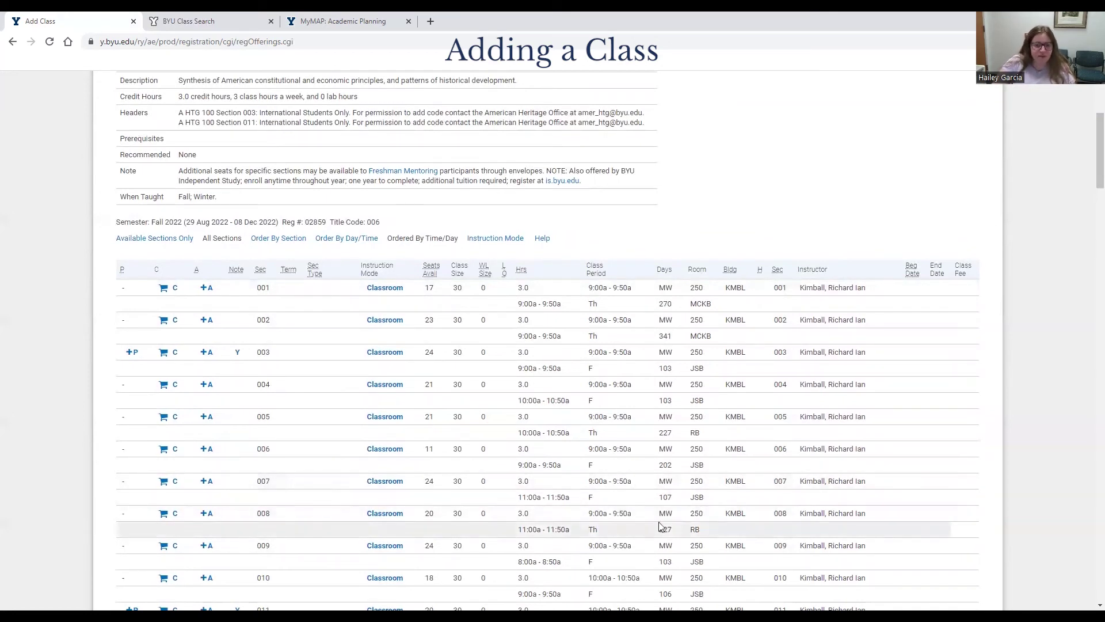
scroll(705, 533, down, 1)
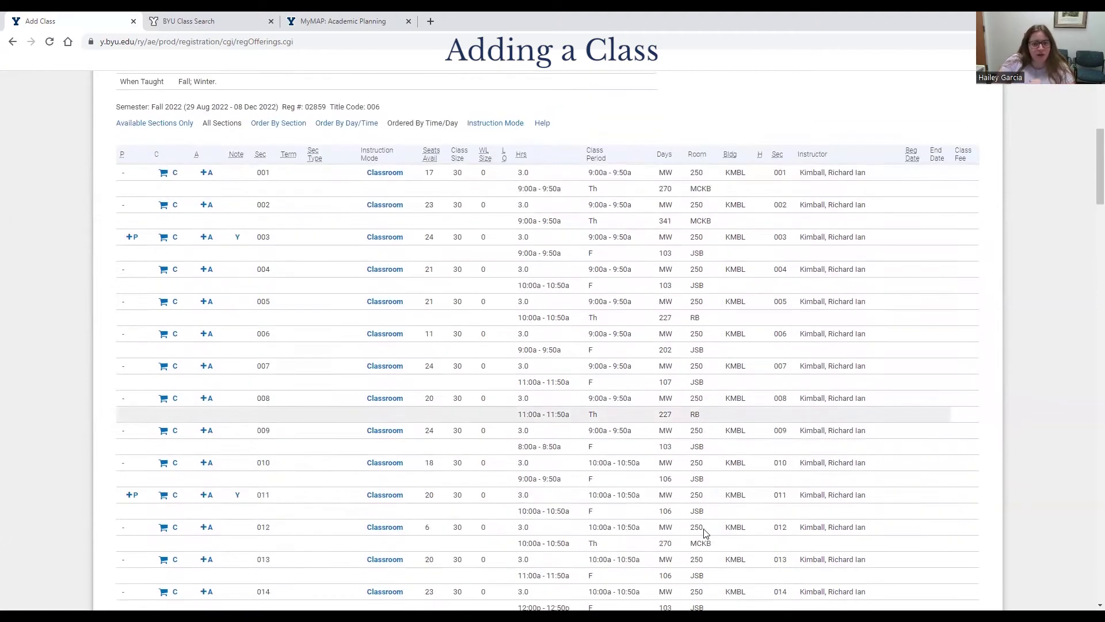
scroll(987, 480, up, 3)
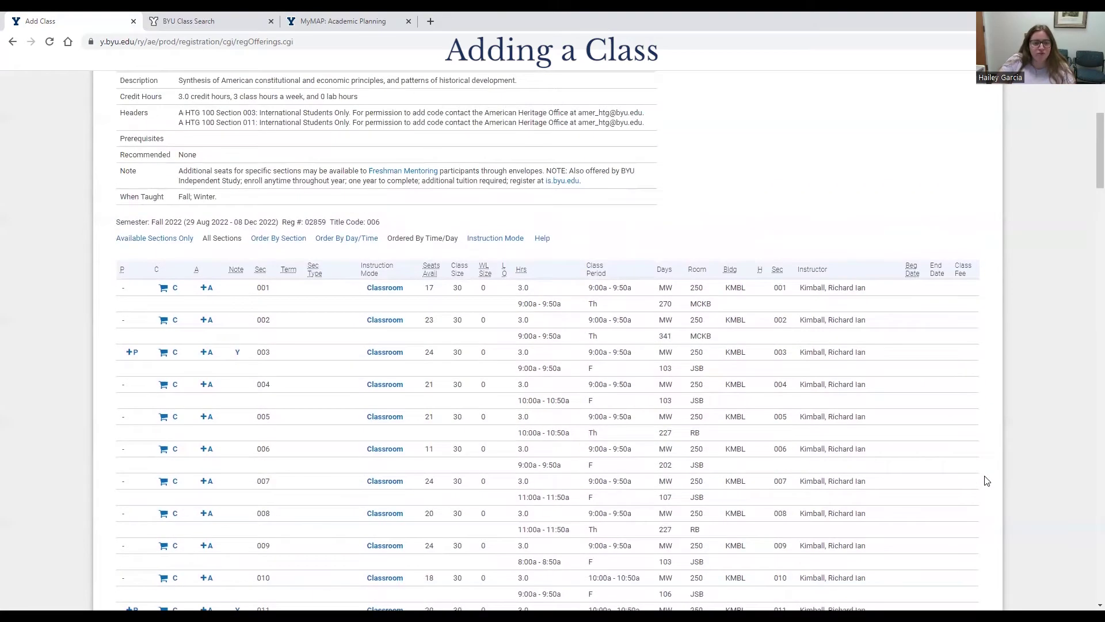
scroll(999, 469, up, 2)
scroll(999, 469, down, 2)
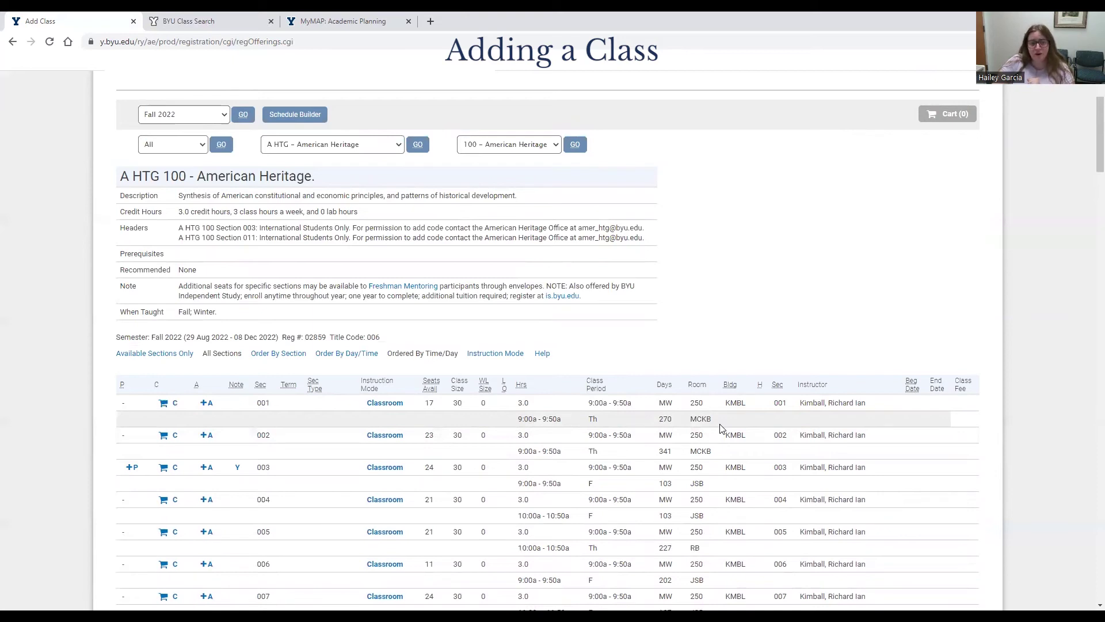
scroll(671, 345, up, 2)
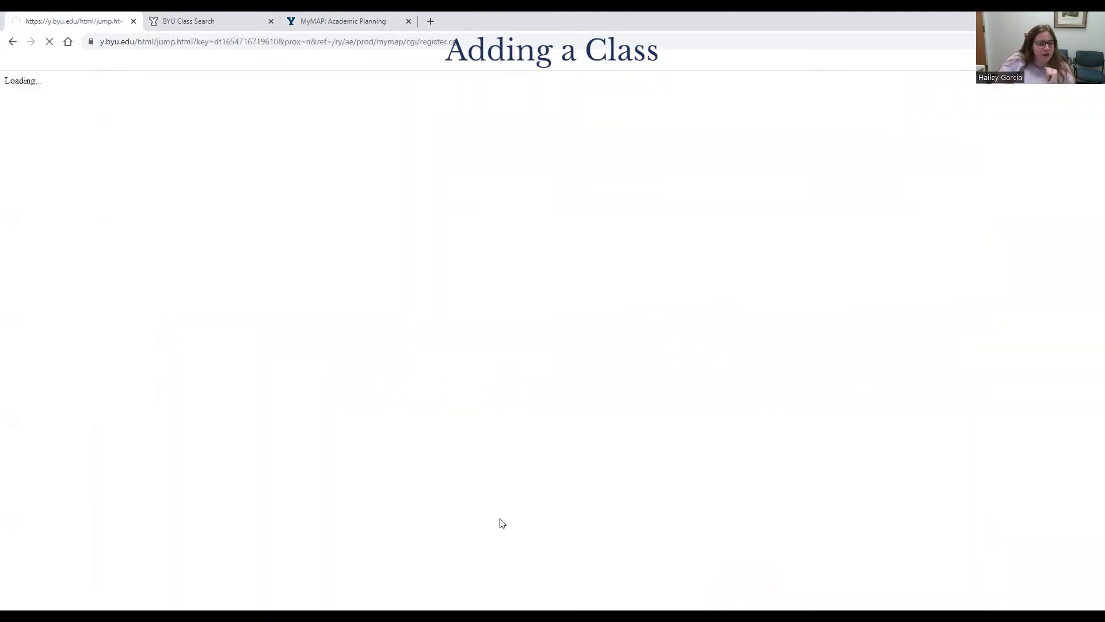
Open the Schedule Builder for Fall 2022 from the registration page.
scroll(112, 459, down, 3)
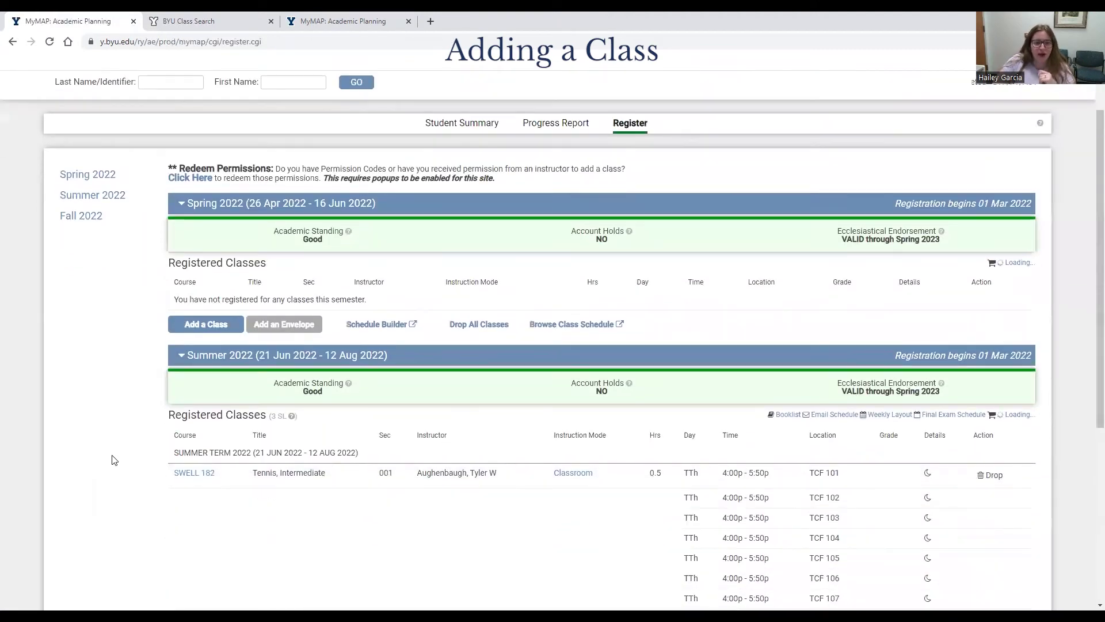
scroll(112, 459, down, 4)
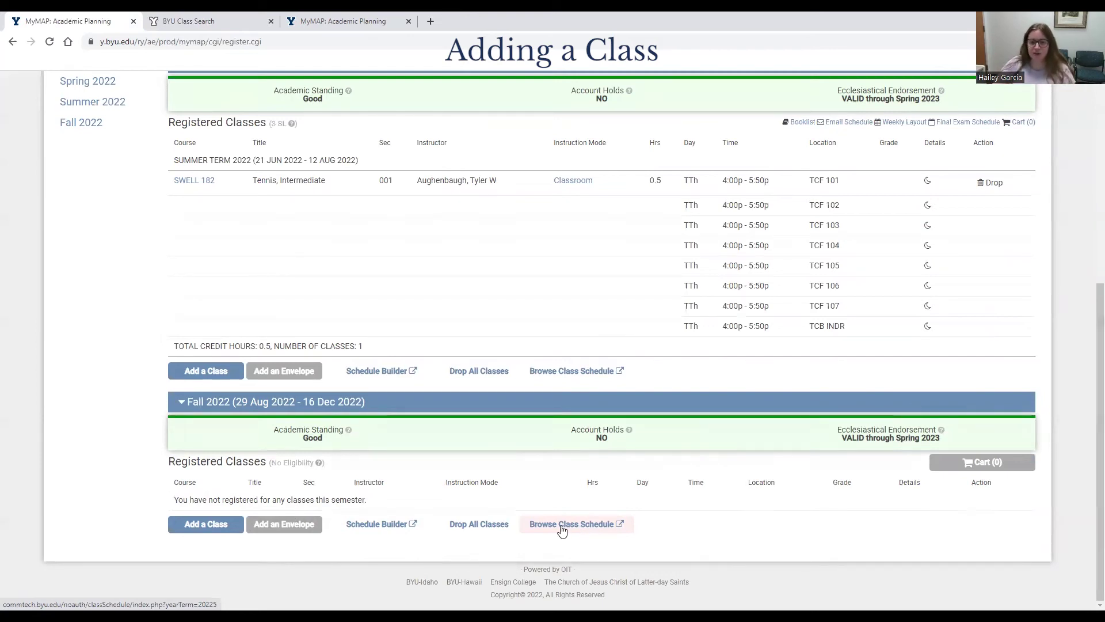
click(377, 524)
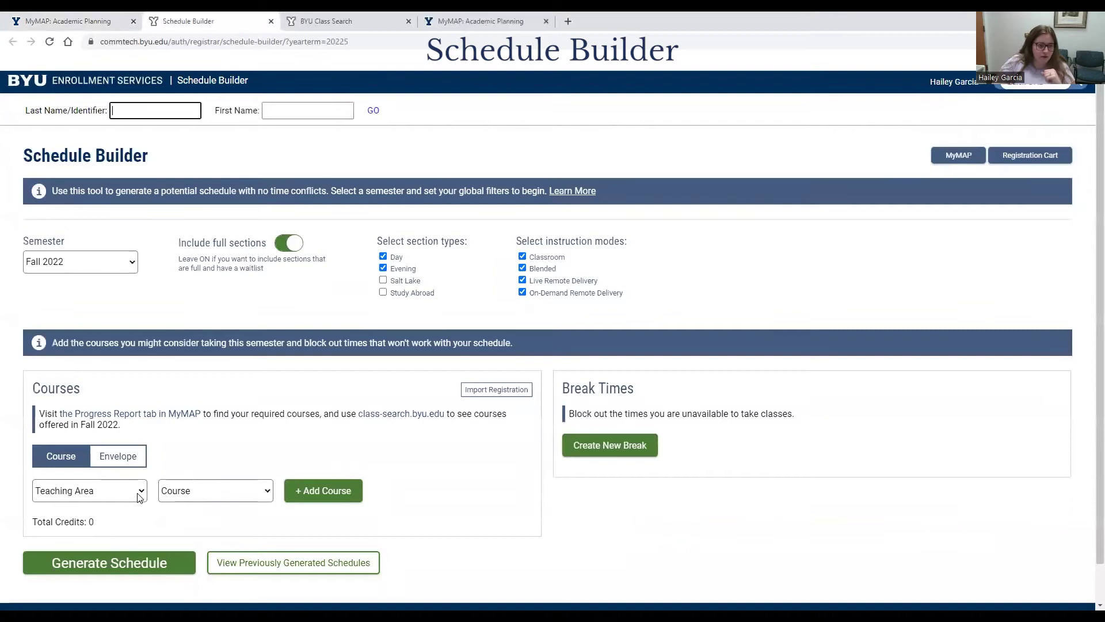
Add the course A HTG 100 - American Heritage to the Fall 2022 course list.
click(140, 493)
click(149, 264)
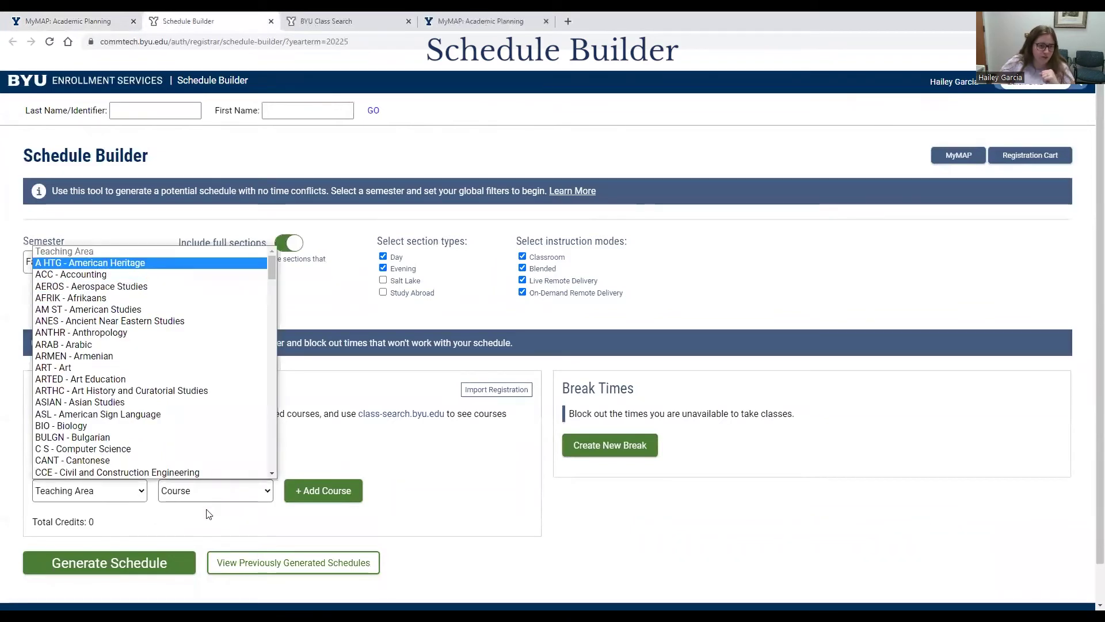
click(210, 490)
click(207, 519)
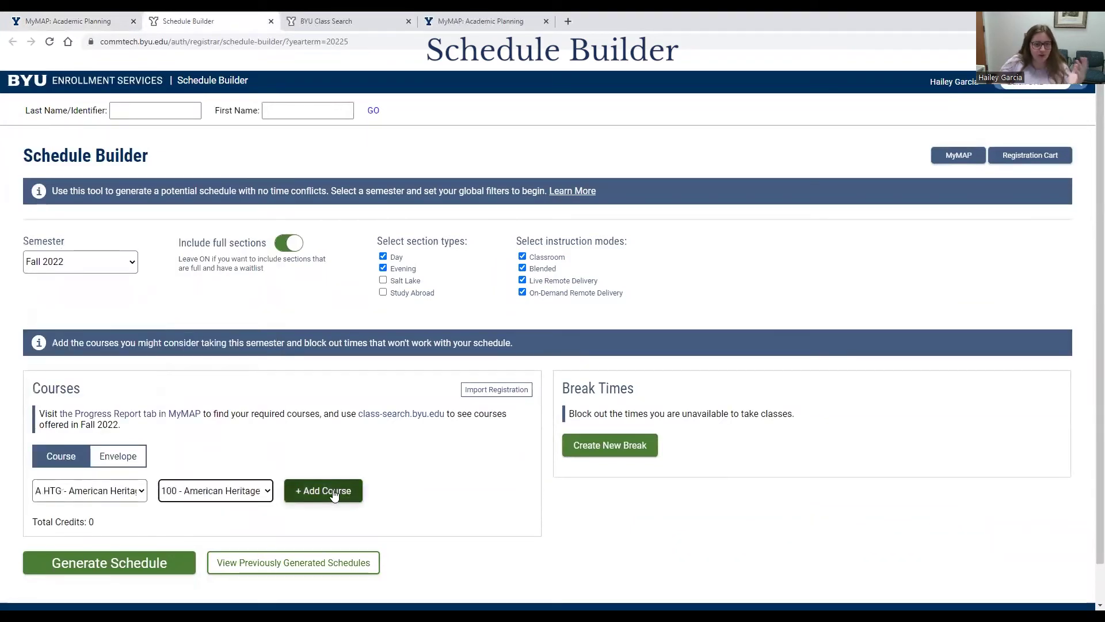
click(335, 495)
Add the course WRTG 150 - Writing & Rhetoric to the course list.
scroll(235, 491, down, 3)
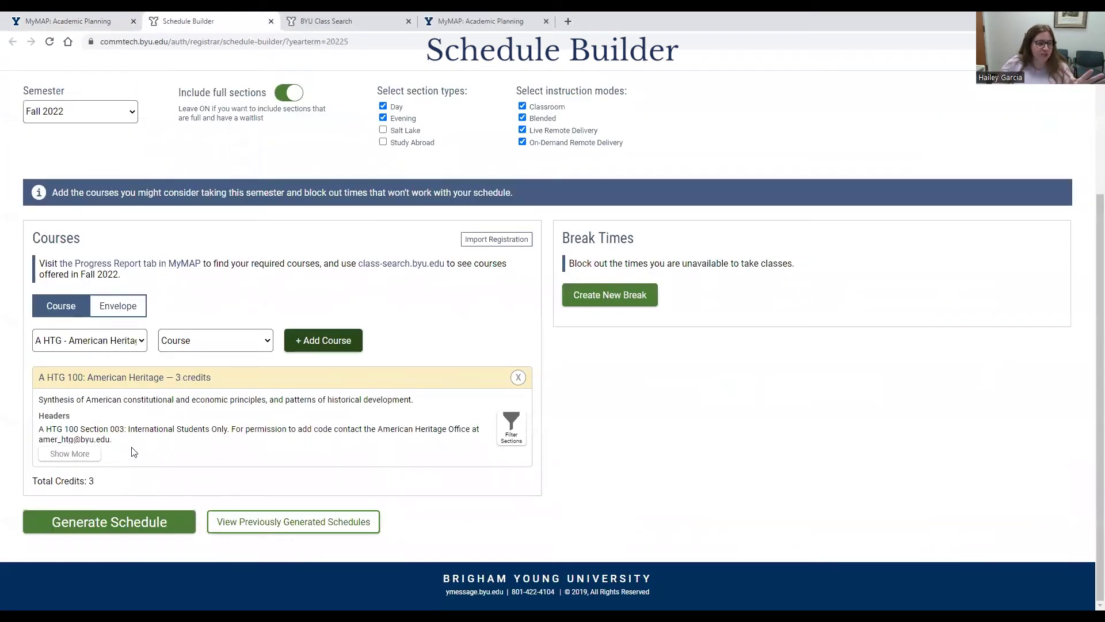
click(142, 344)
drag(274, 379, 272, 583)
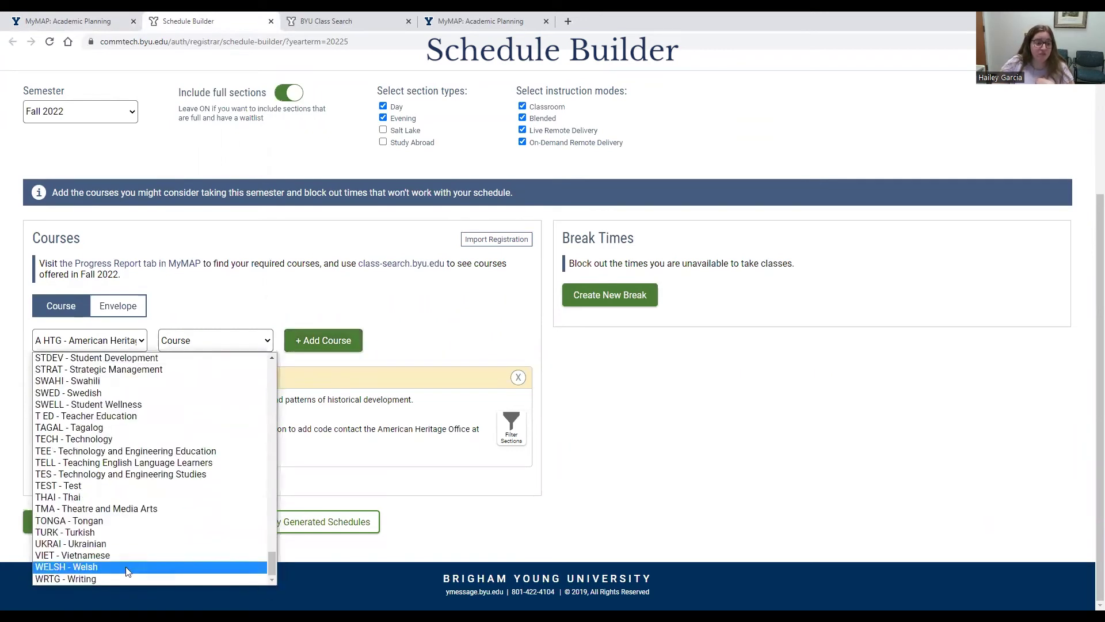
click(122, 578)
click(208, 341)
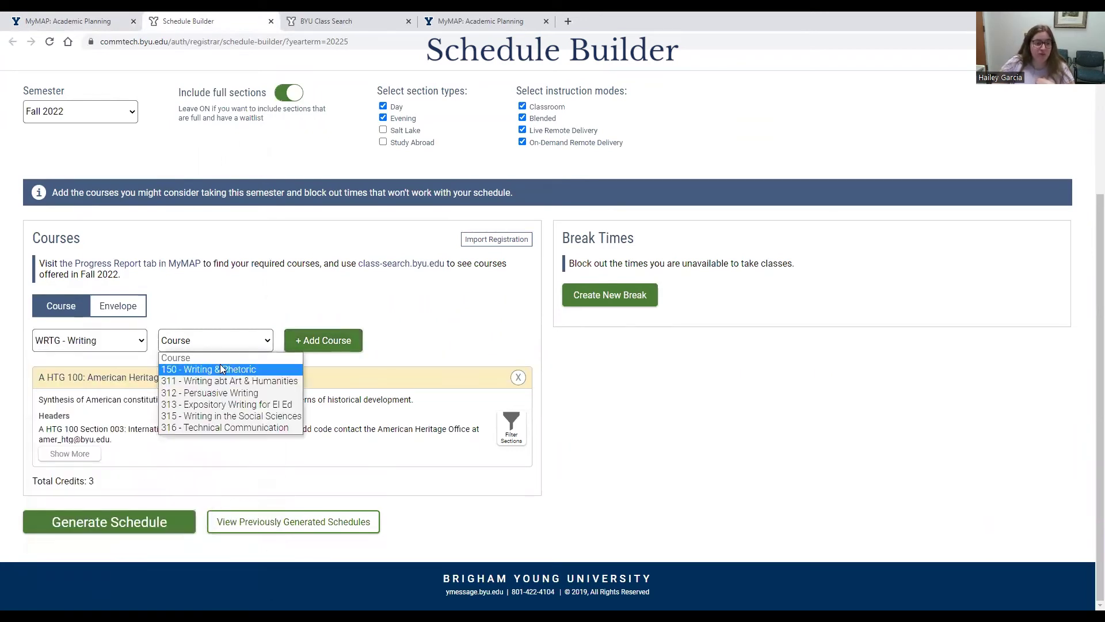
click(221, 369)
click(324, 342)
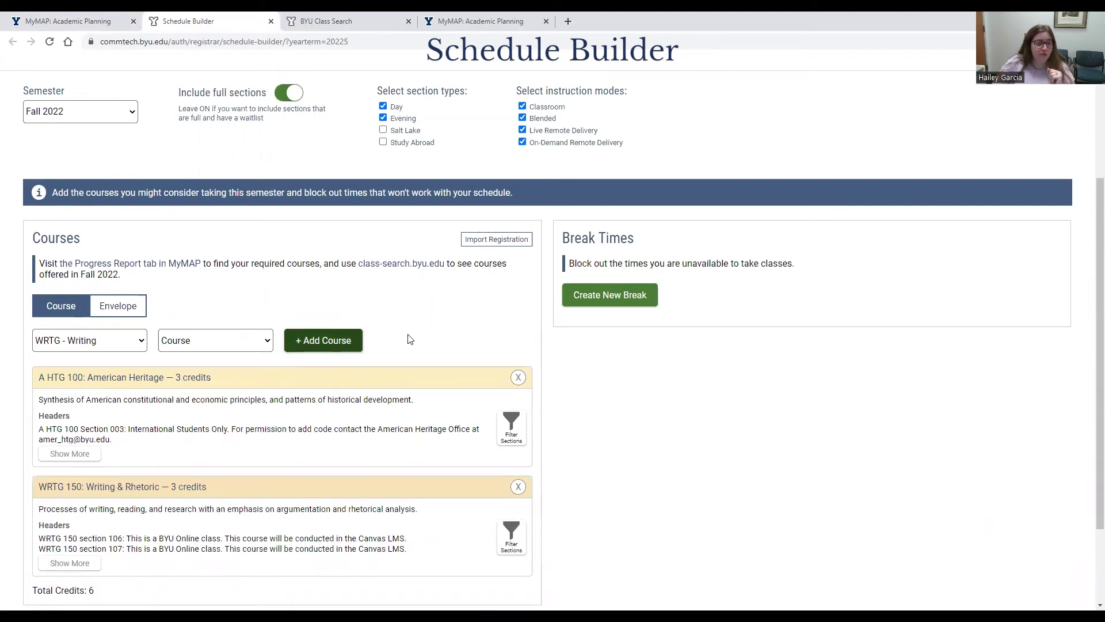
Add the course STDEV 100 - Essential College Skills from the Student Development teaching area to the course list.
scroll(405, 346, down, 1)
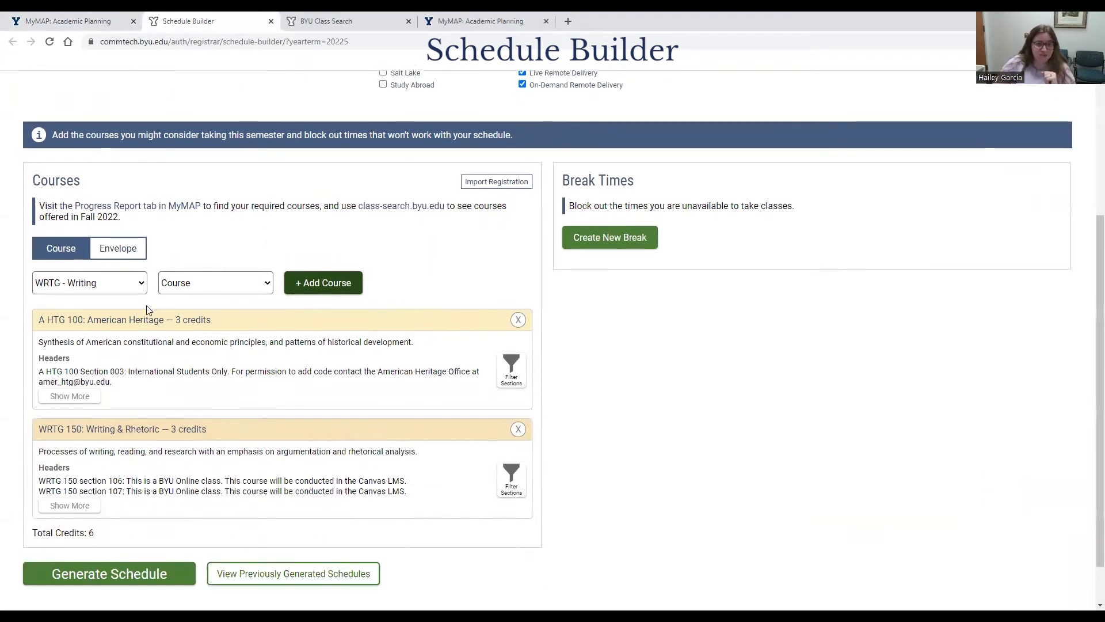
click(141, 287)
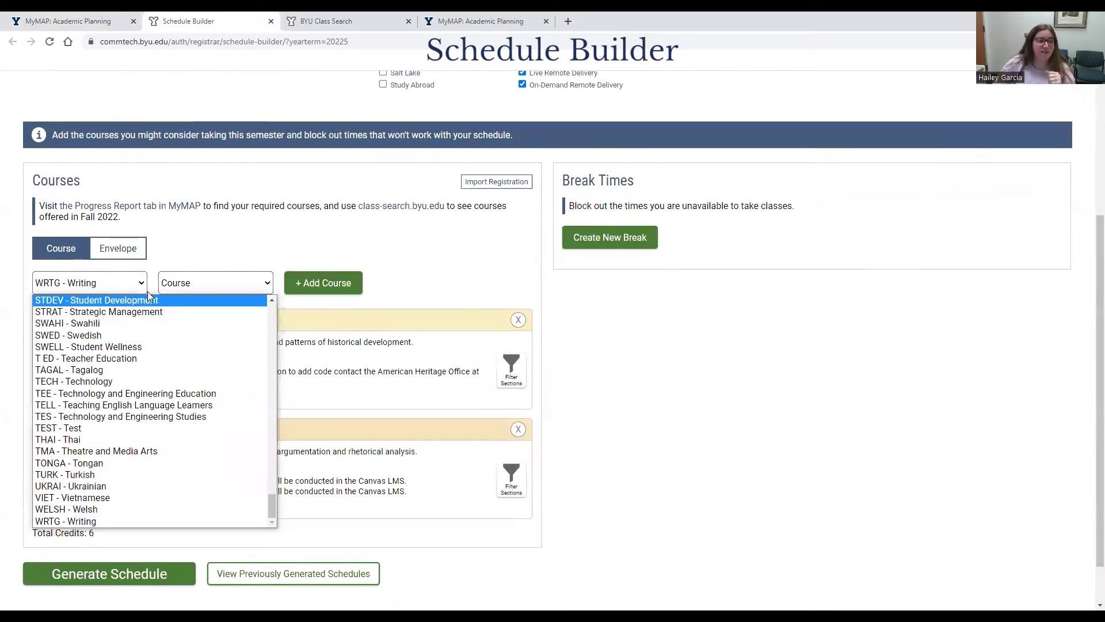
click(157, 300)
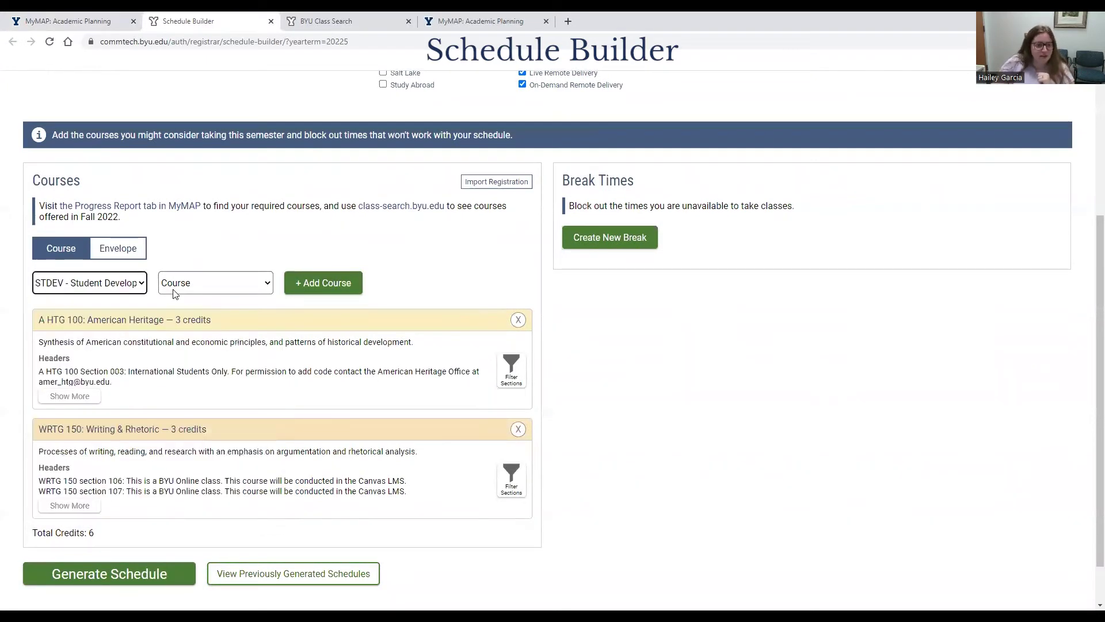
click(174, 288)
click(222, 313)
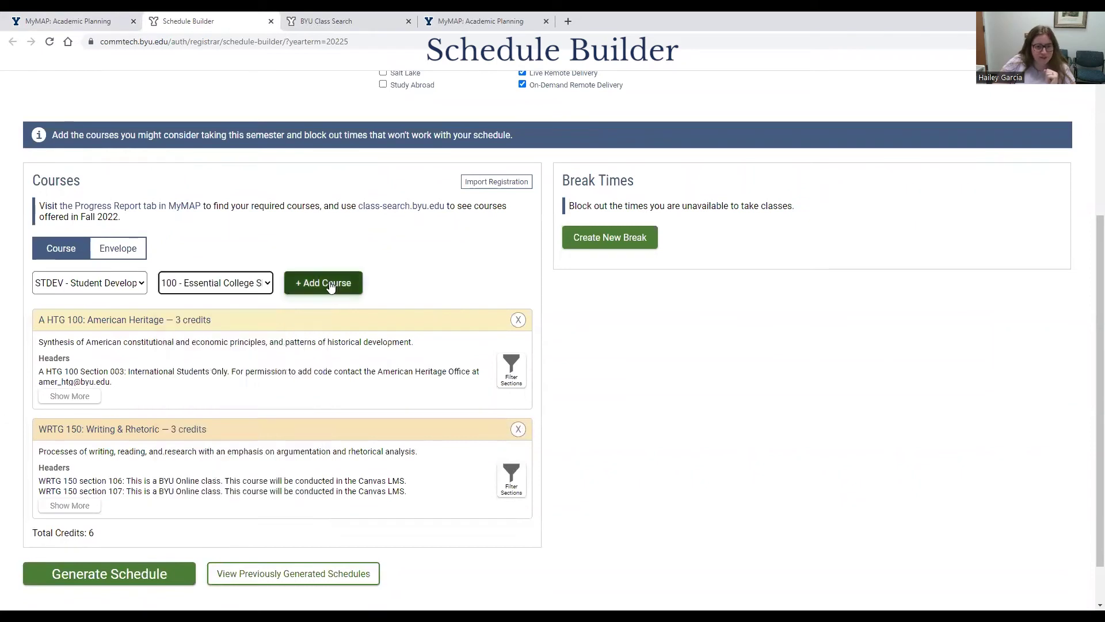
click(329, 285)
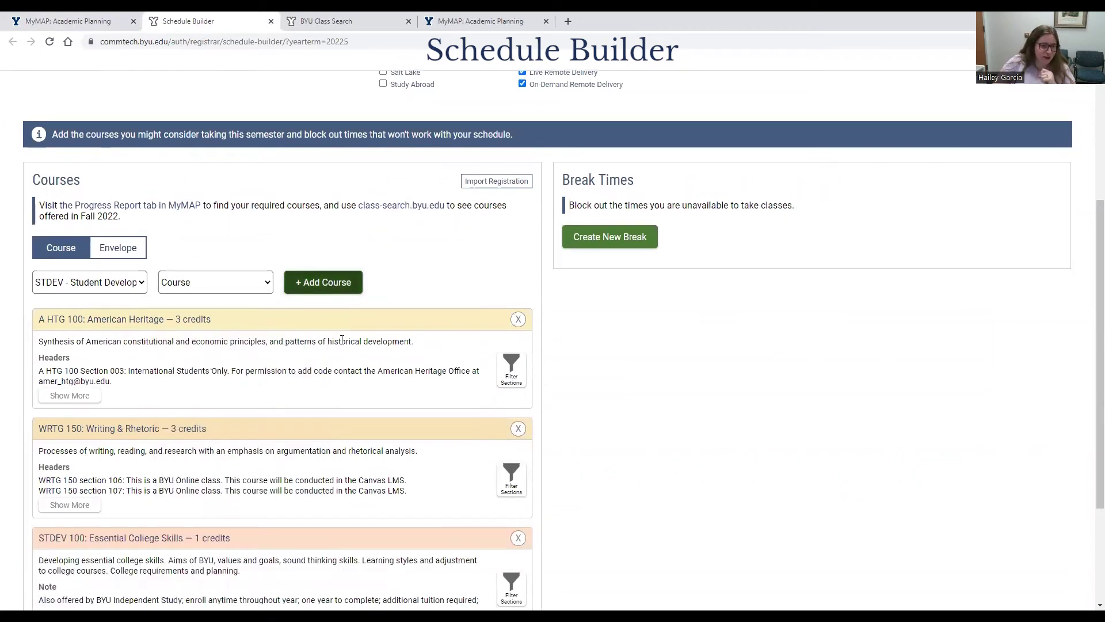
Create a break named "work" on Thursday from 1:00 PM to 2:00 PM and save it.
scroll(239, 281, down, 1)
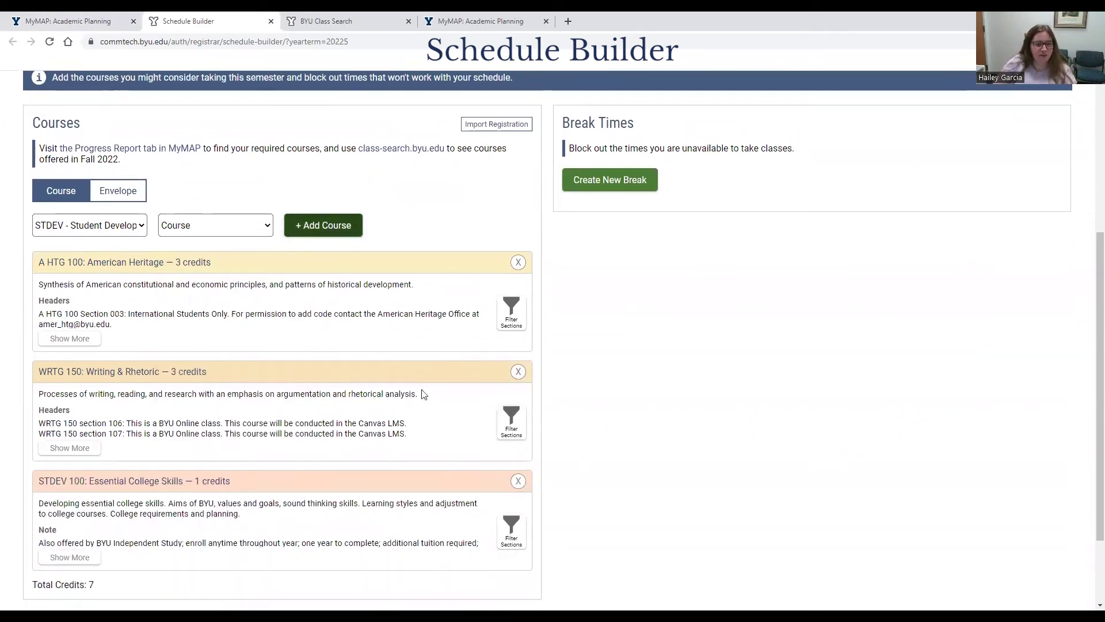
click(617, 187)
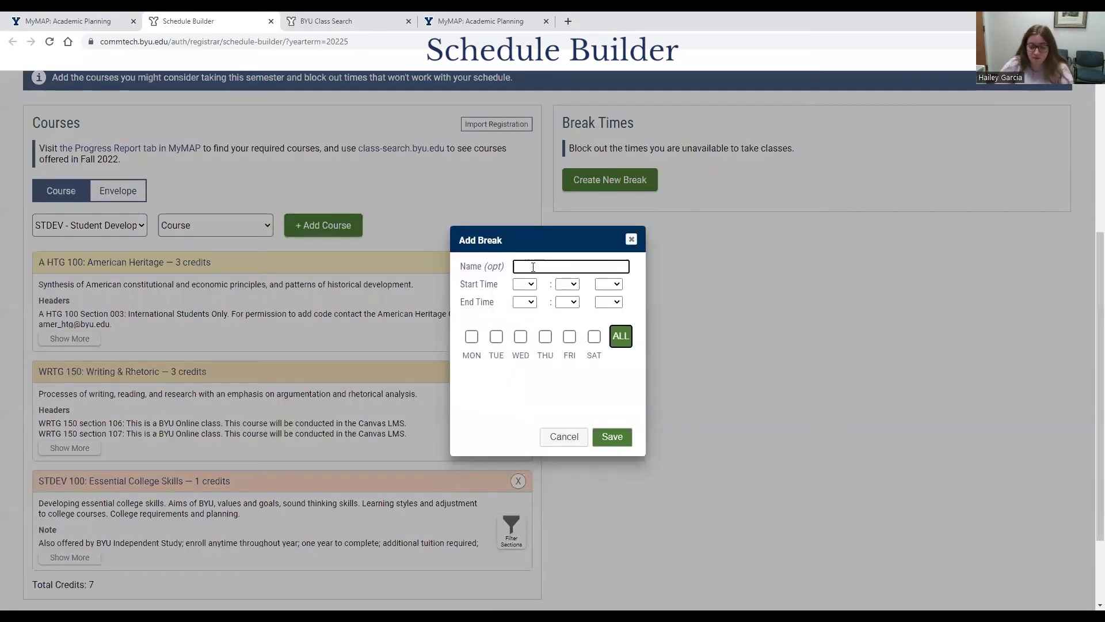
text(work)
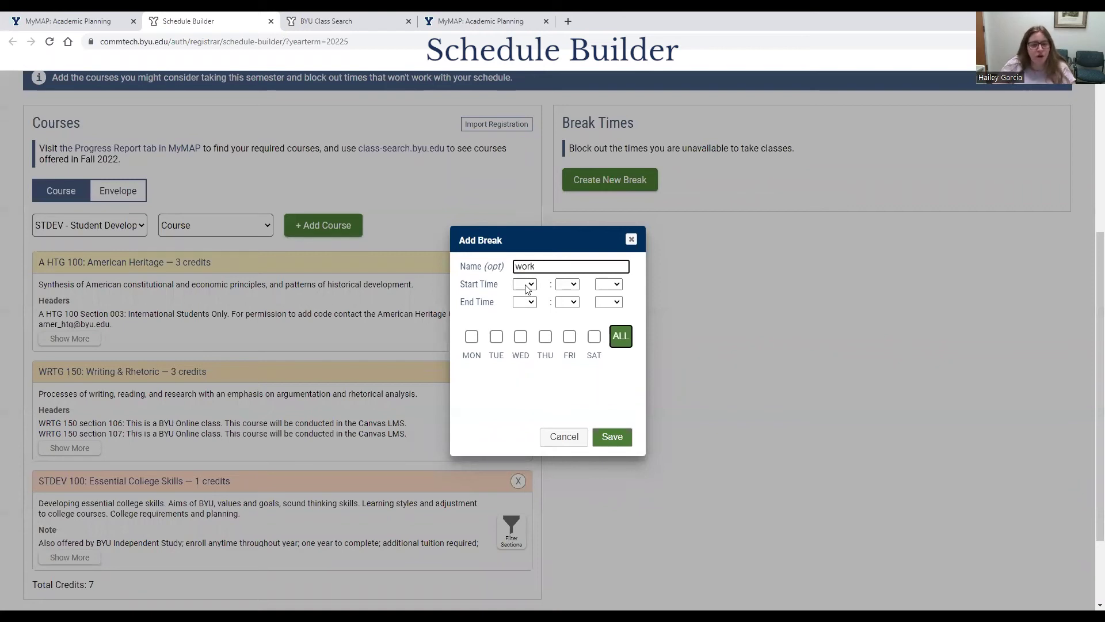
click(525, 285)
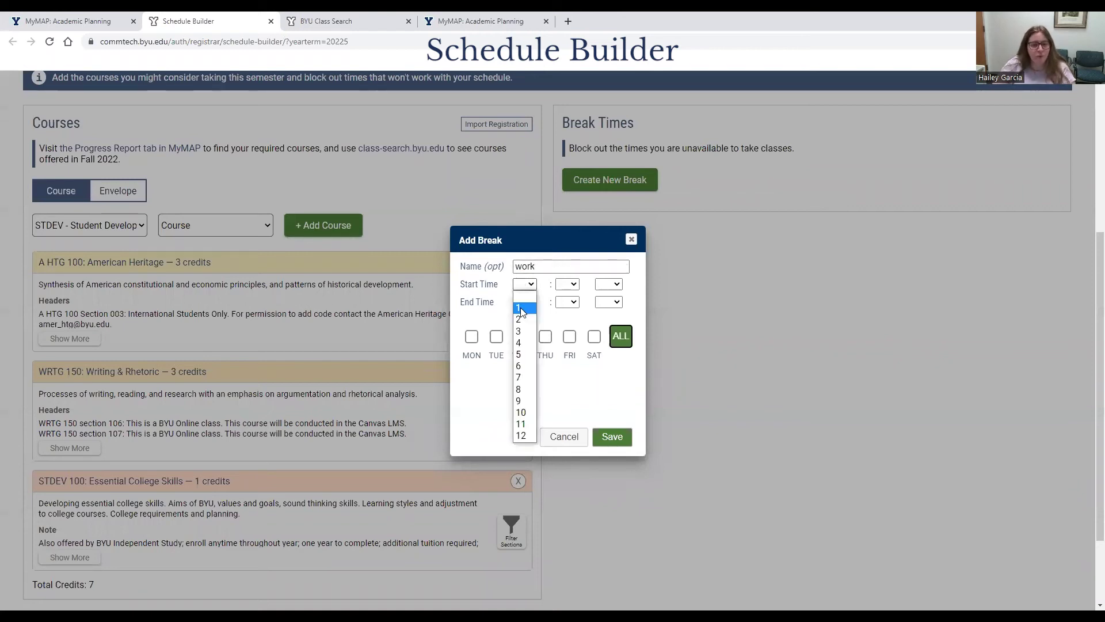
click(518, 307)
click(545, 336)
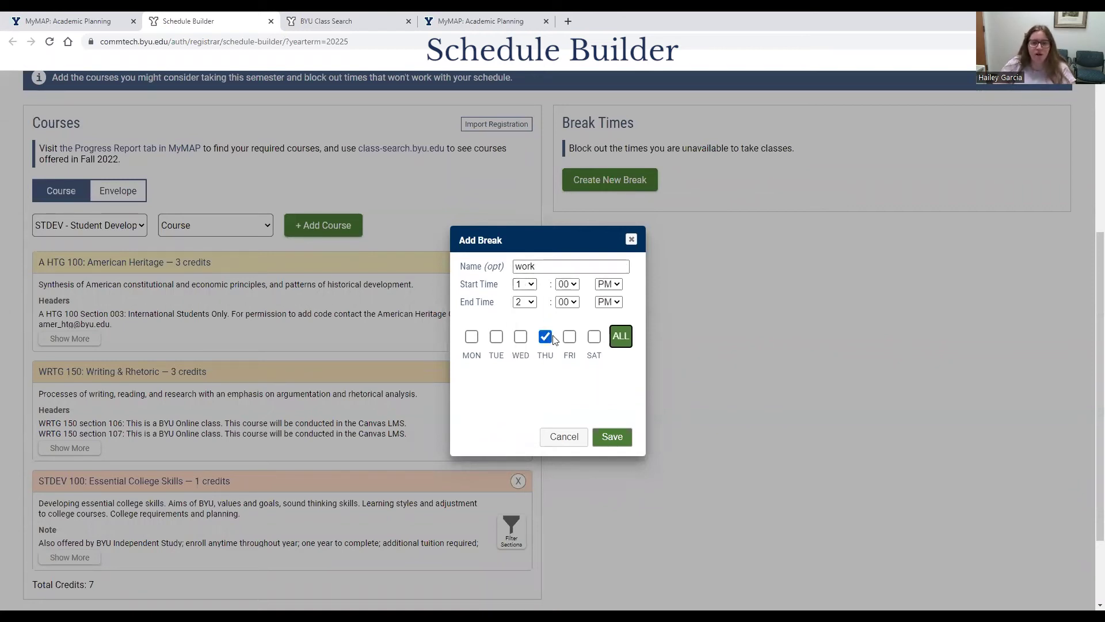
click(612, 437)
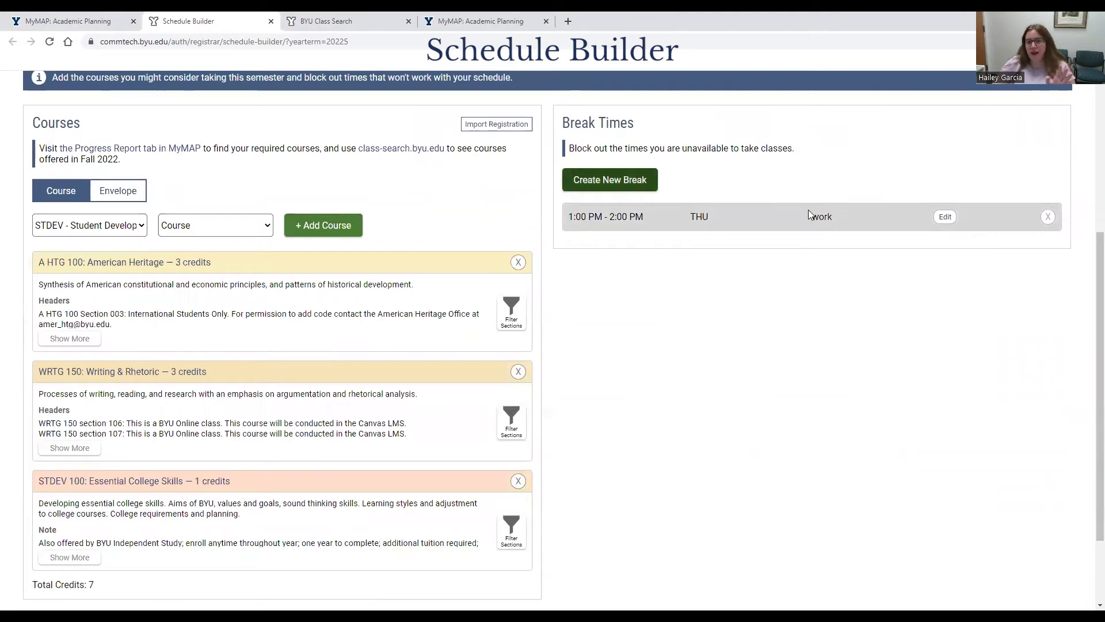
Turn off the inclusion of full sections so that only sections with available seats are considered.
scroll(479, 408, down, 3)
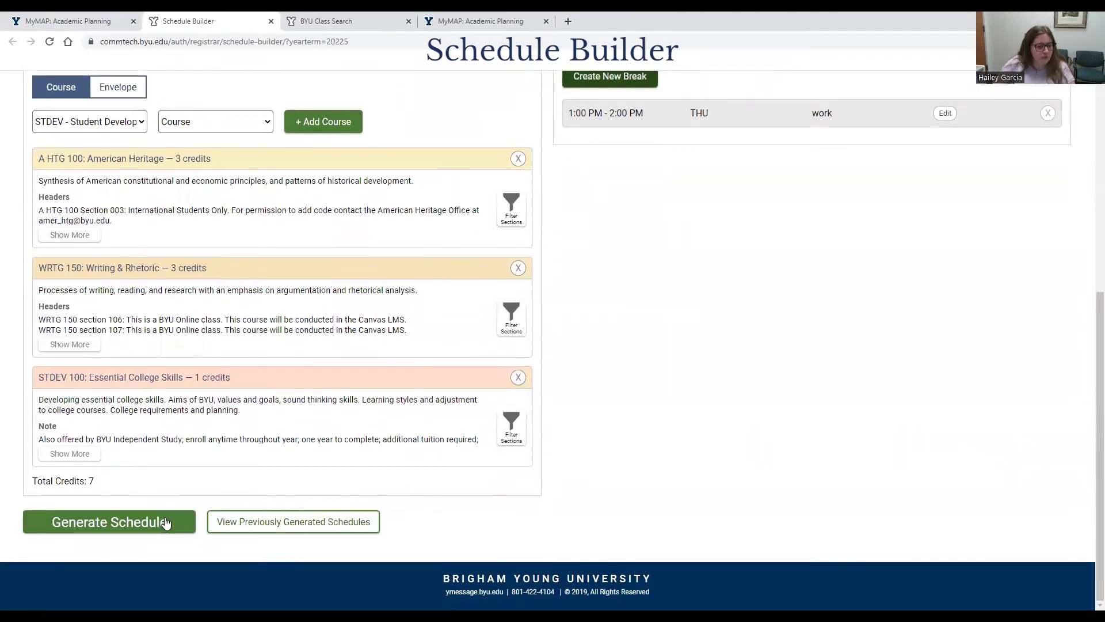
scroll(344, 316, up, 1)
scroll(344, 315, up, 6)
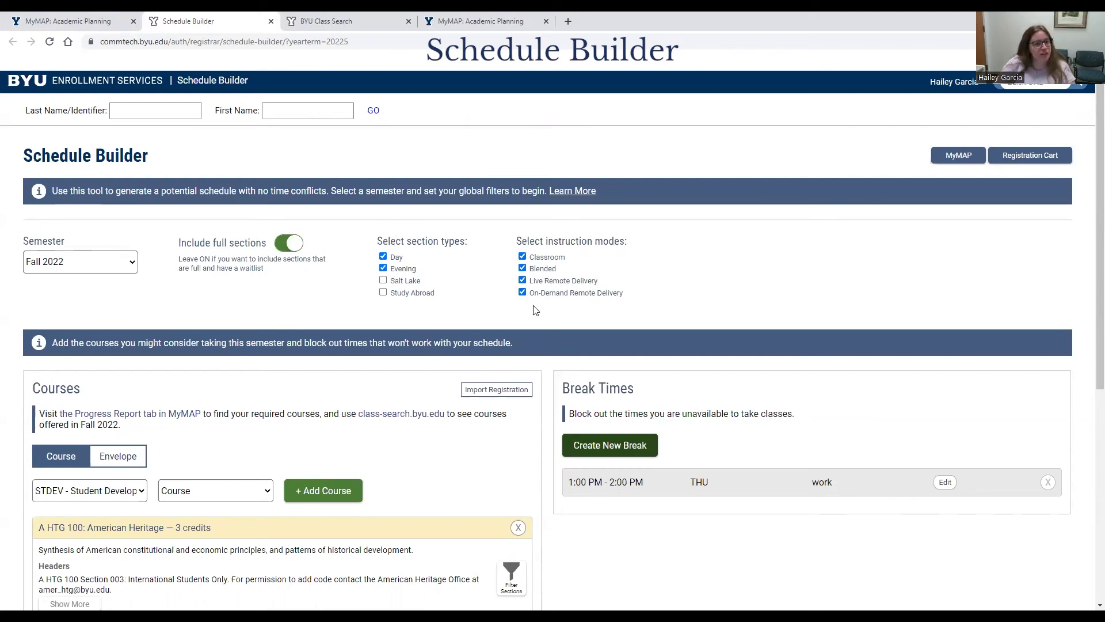
click(290, 243)
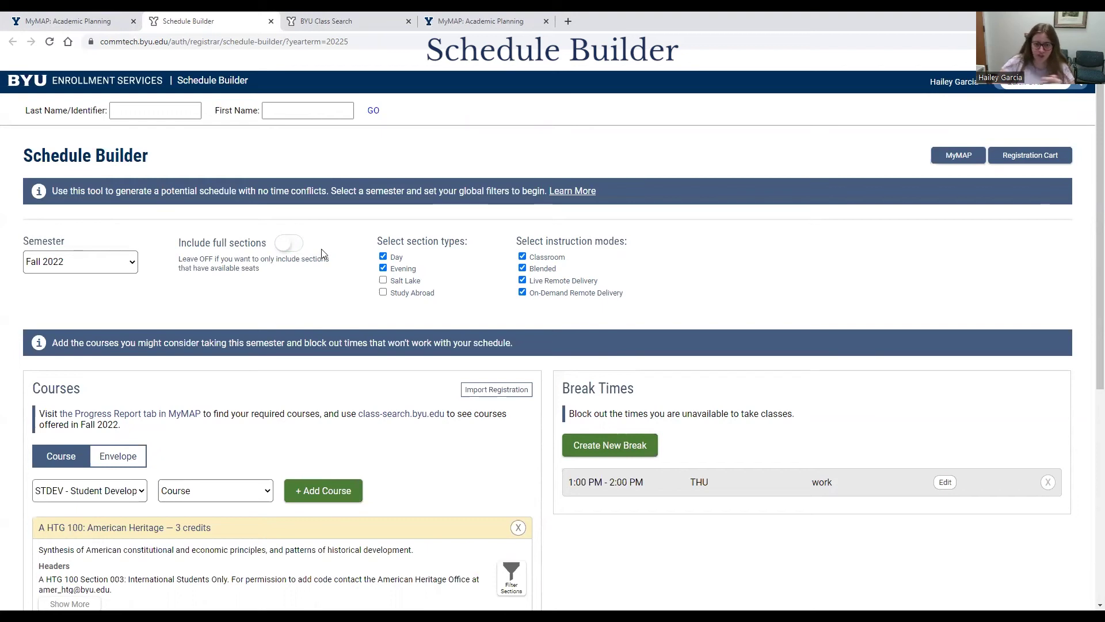
click(289, 249)
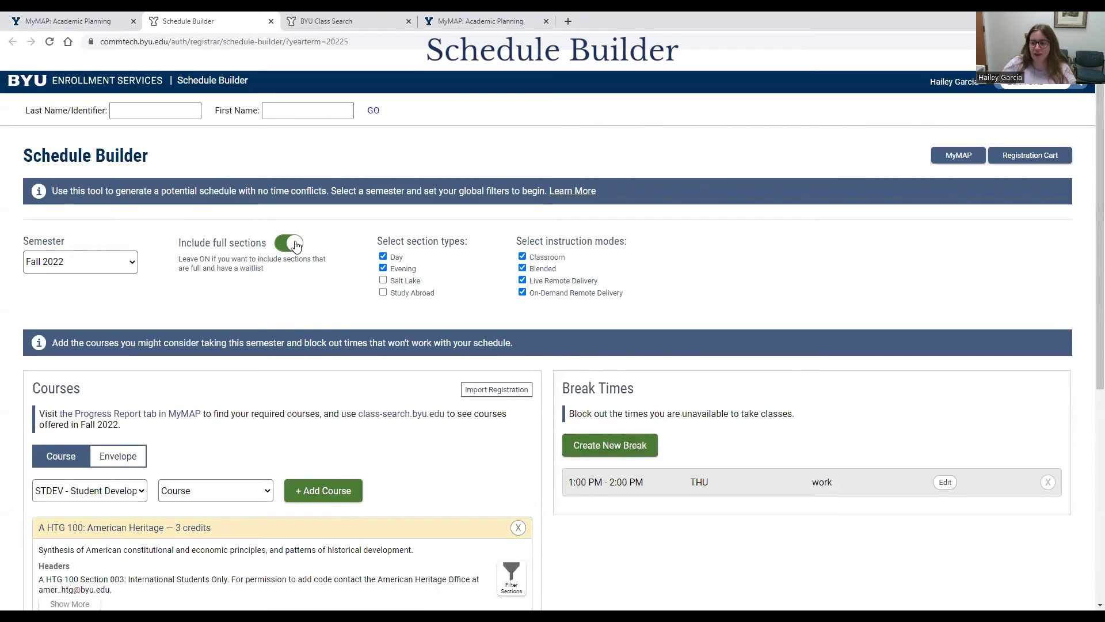
click(295, 244)
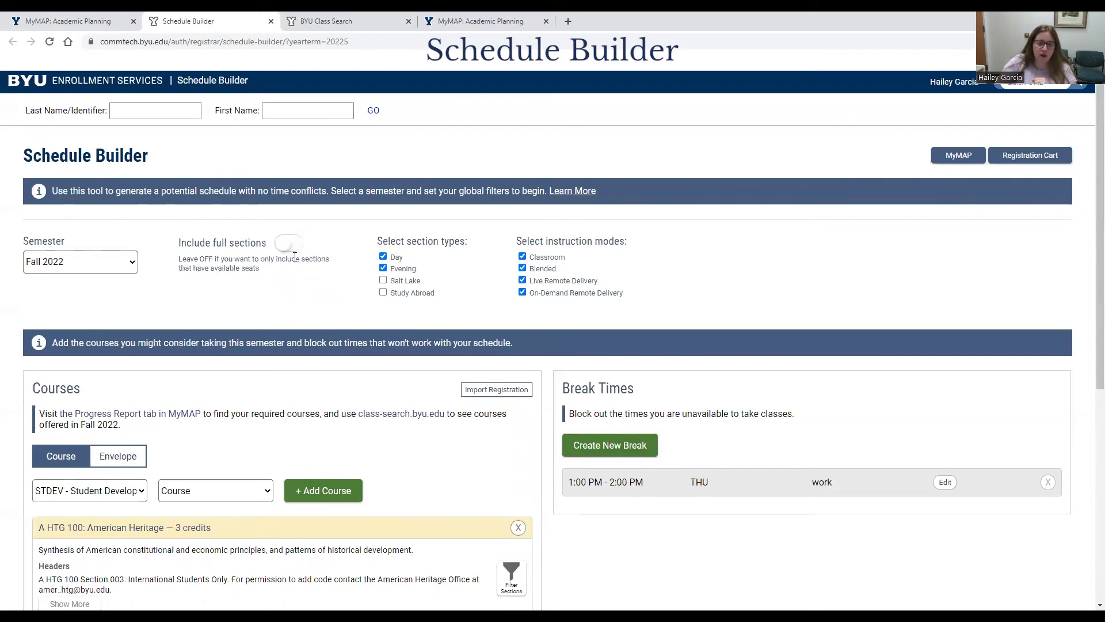
Generate a potential schedule from the added courses and the break.
scroll(310, 276, down, 2)
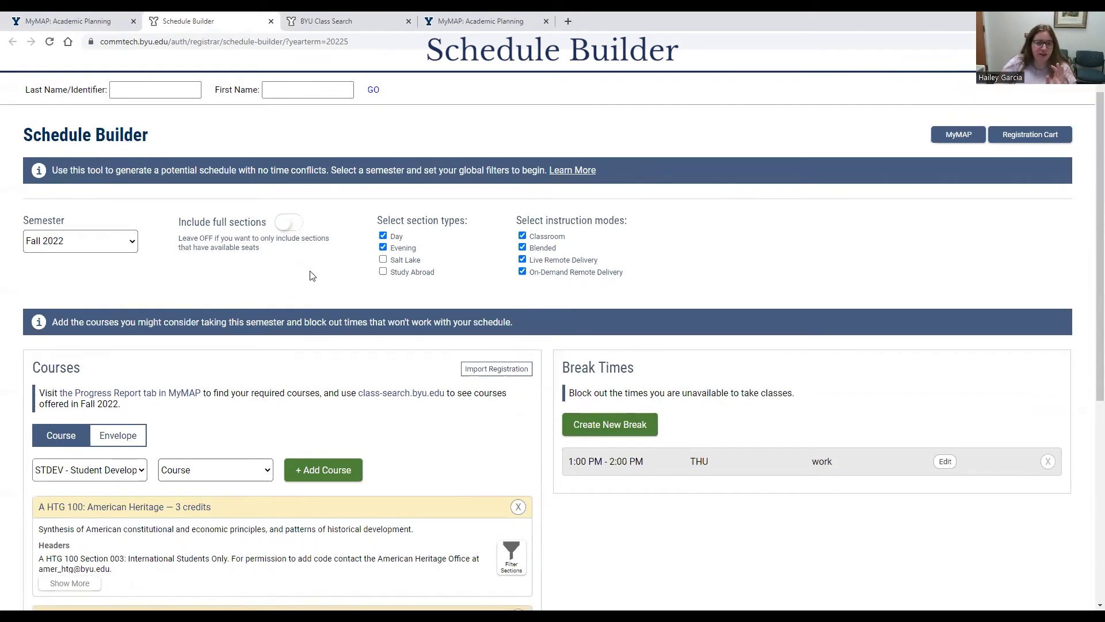
scroll(340, 263, down, 4)
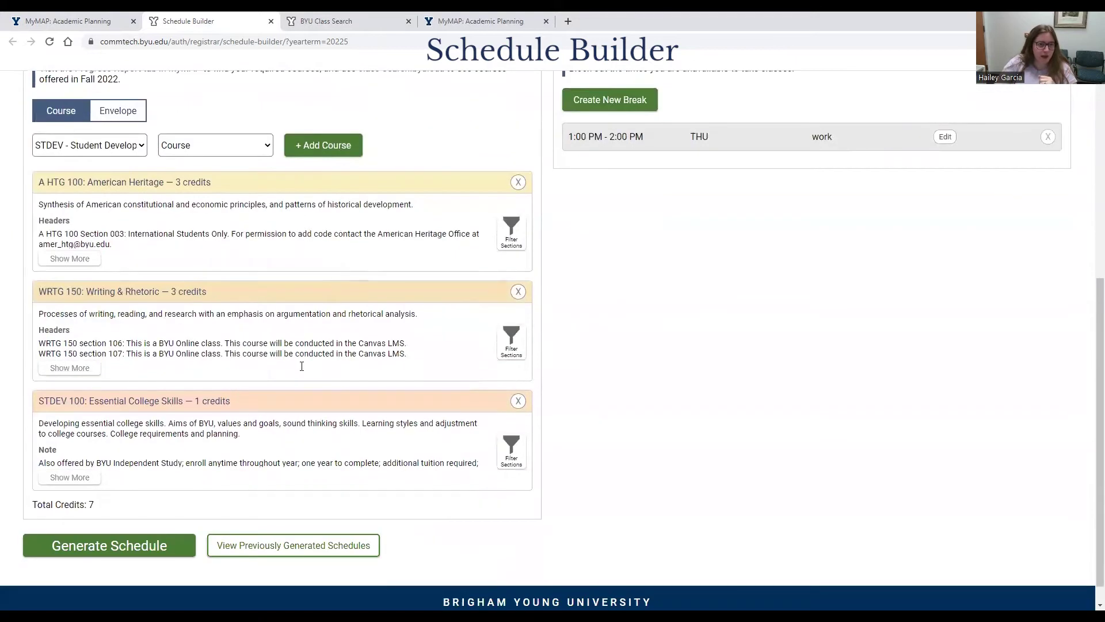
click(131, 550)
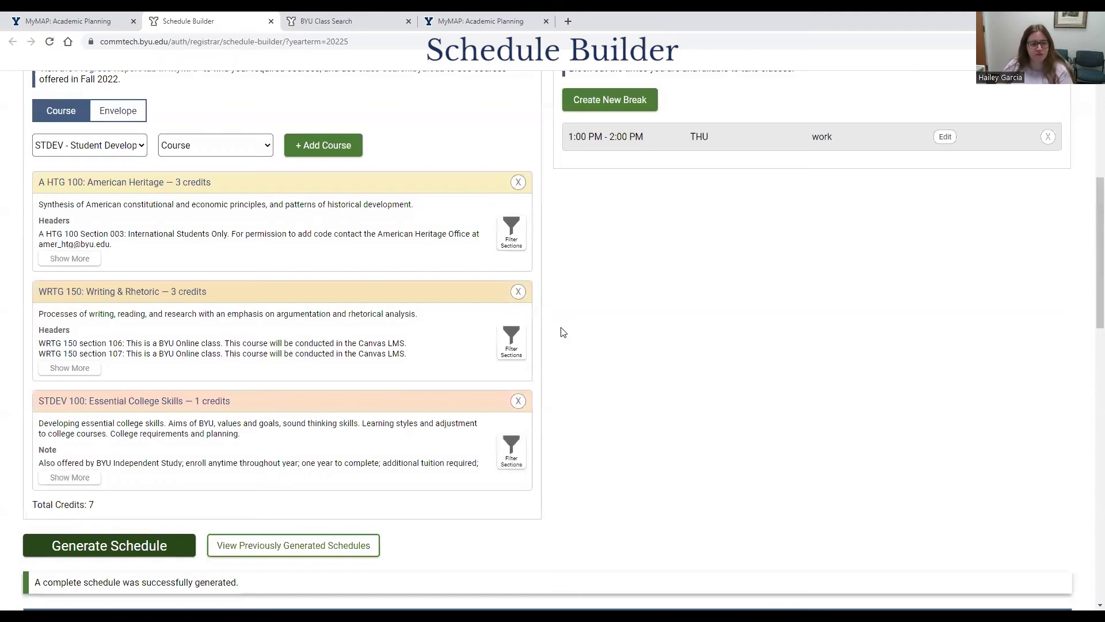
Examine the generated schedule's section table and weekly calendar, including class times, instruction modes and the work break.
scroll(563, 314, down, 6)
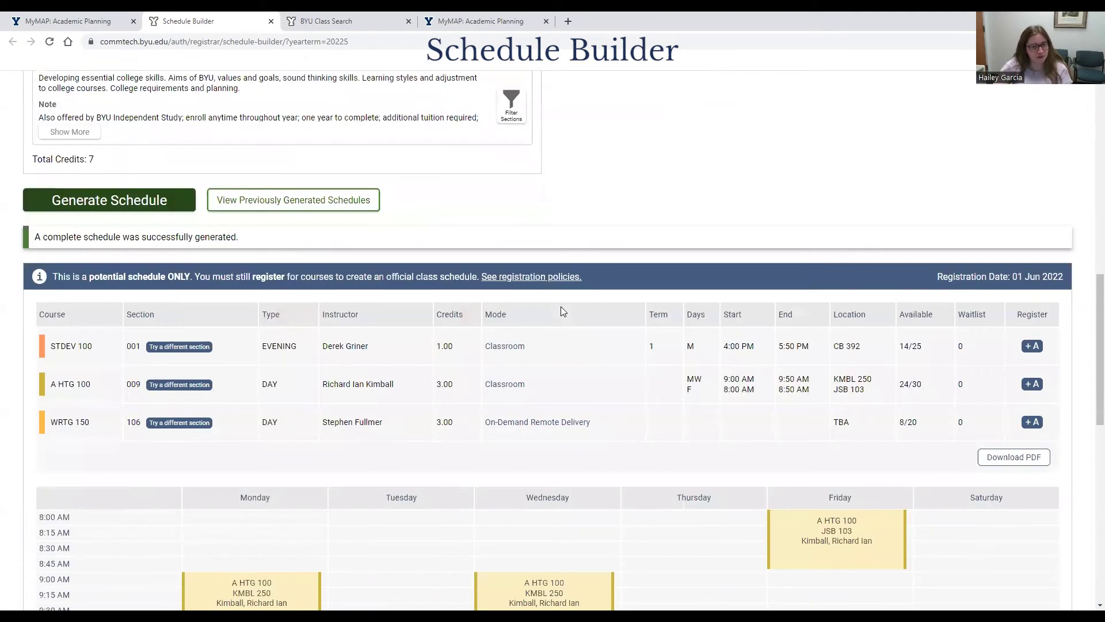
scroll(561, 307, down, 1)
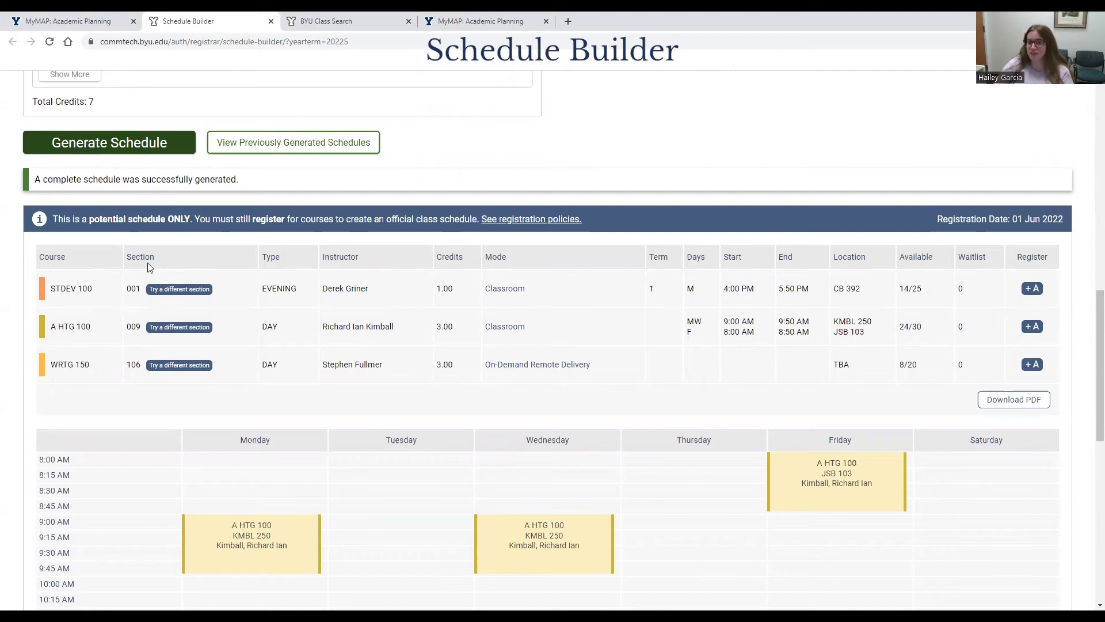
scroll(144, 287, down, 1)
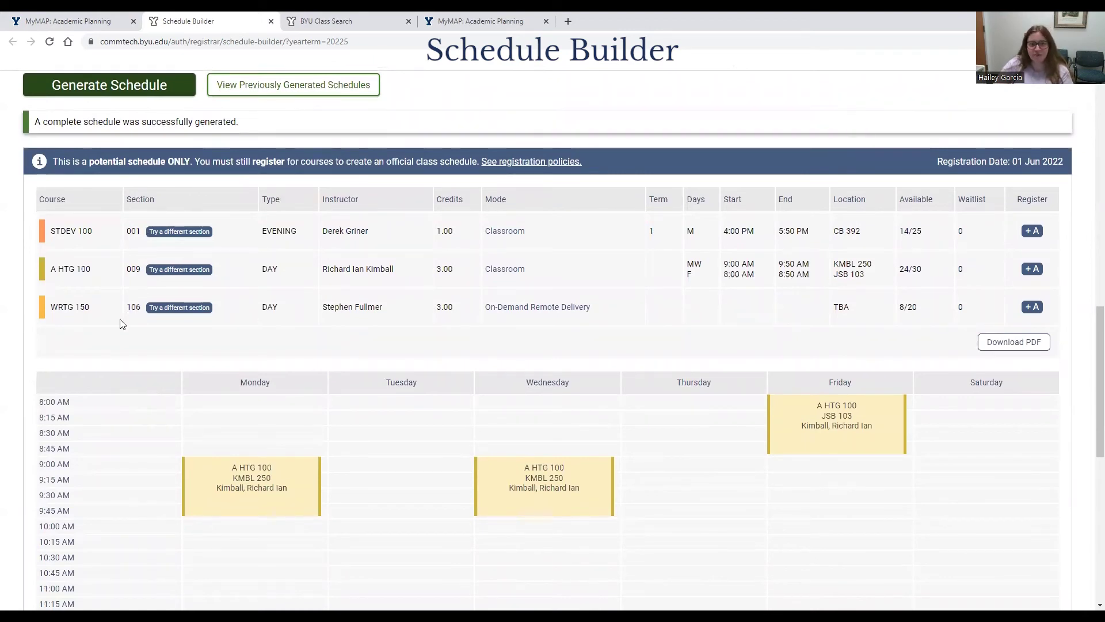
scroll(487, 305, down, 5)
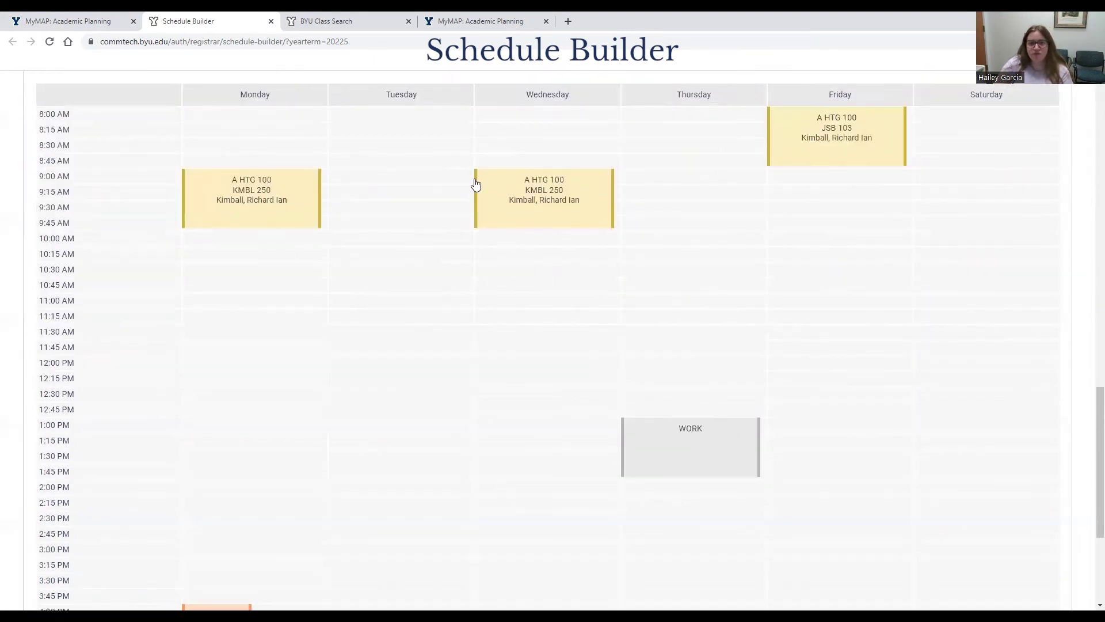
scroll(318, 311, down, 4)
scroll(335, 376, up, 5)
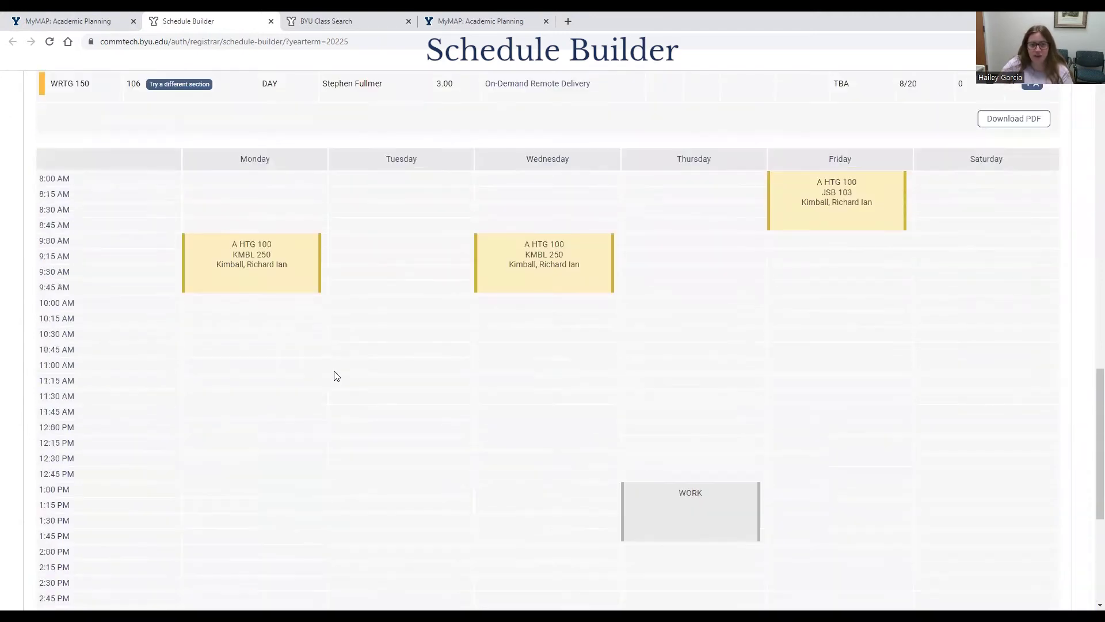
scroll(609, 333, up, 4)
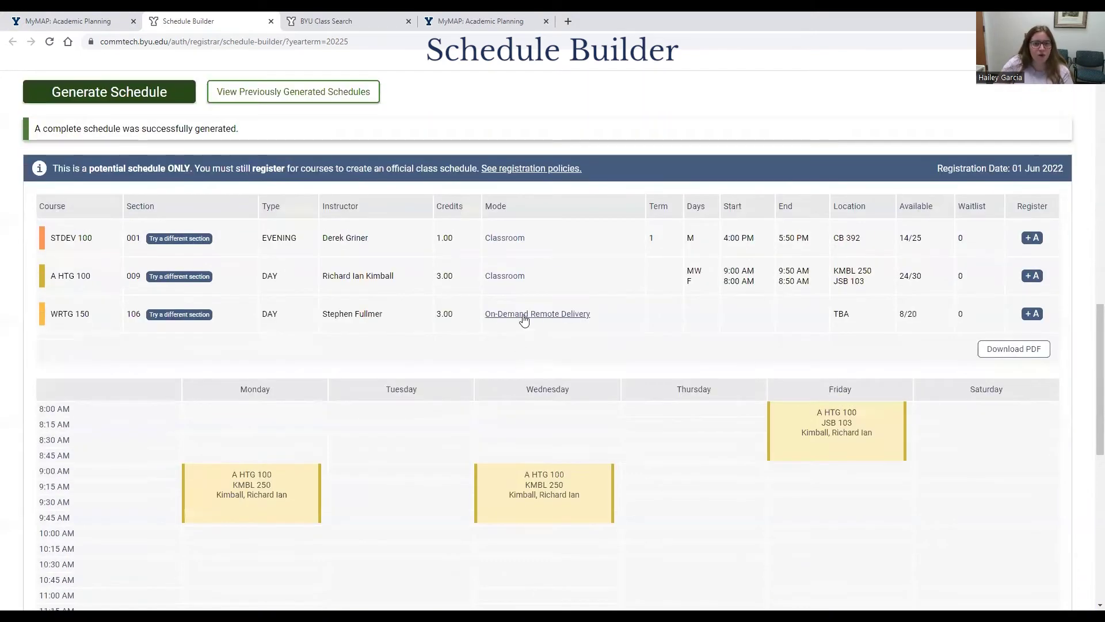
scroll(673, 433, down, 6)
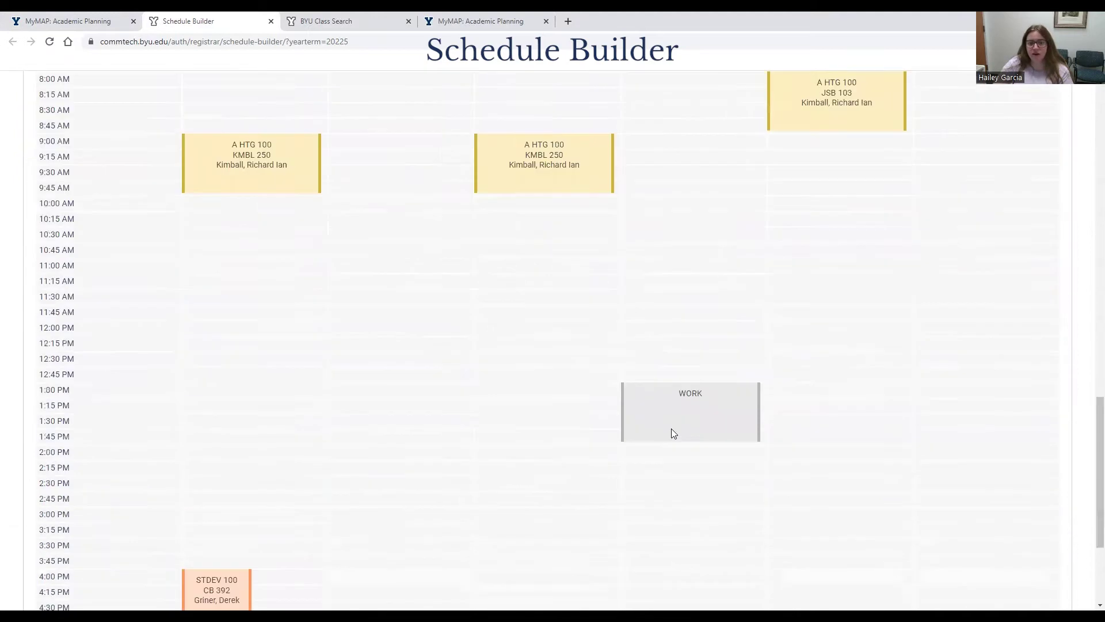
Compare the generated section table with the weekly calendar, checking the class blocks and the Thursday work break.
scroll(791, 445, up, 4)
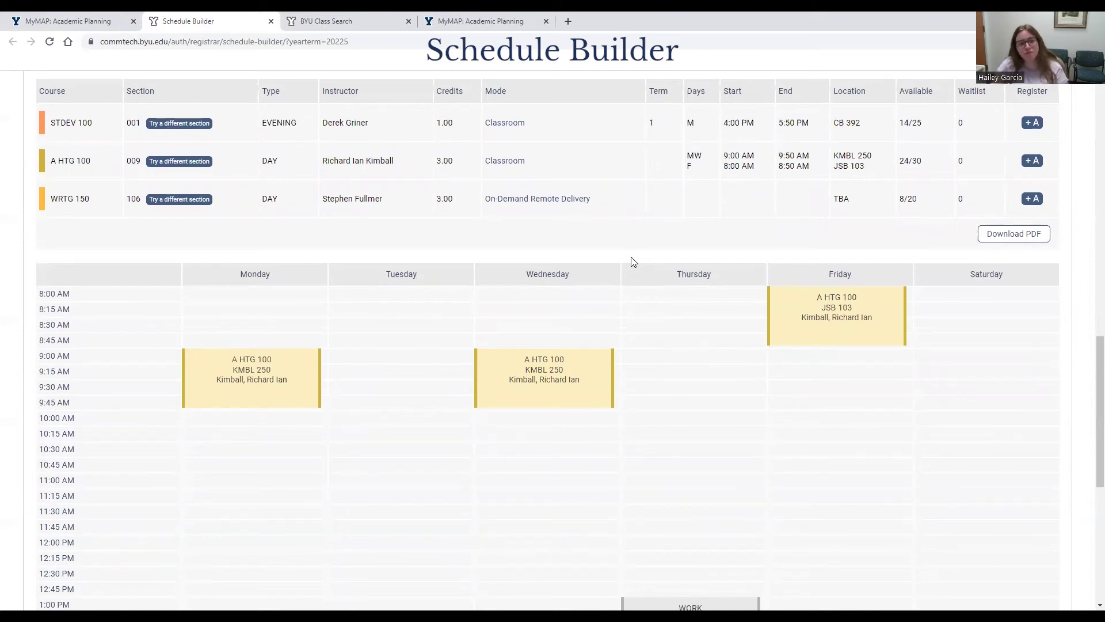
scroll(617, 261, down, 5)
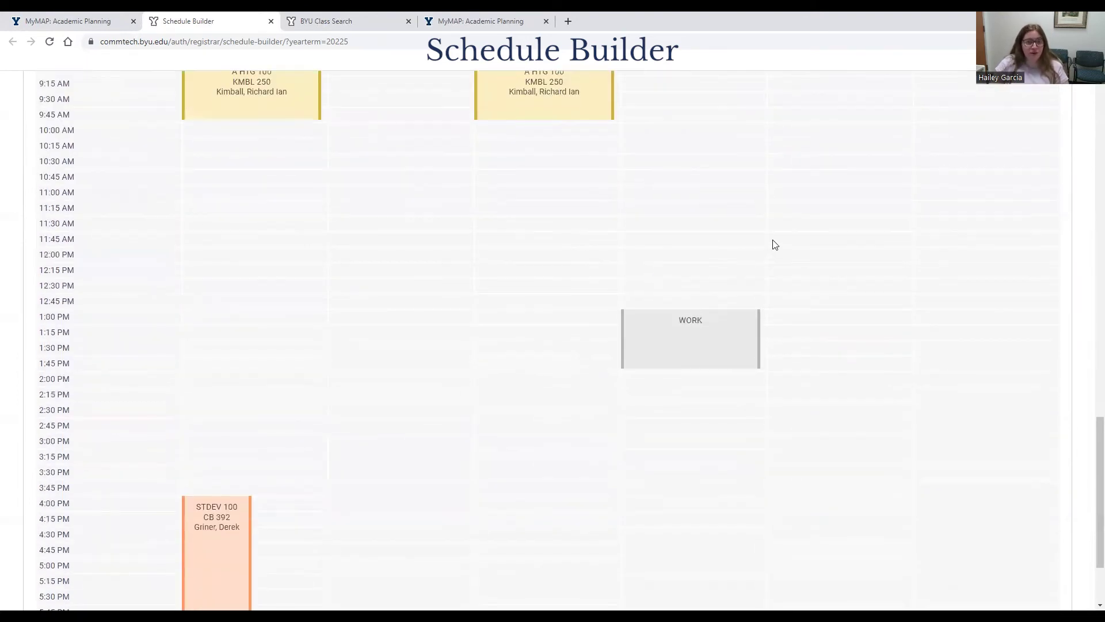
scroll(314, 390, up, 3)
scroll(315, 389, up, 3)
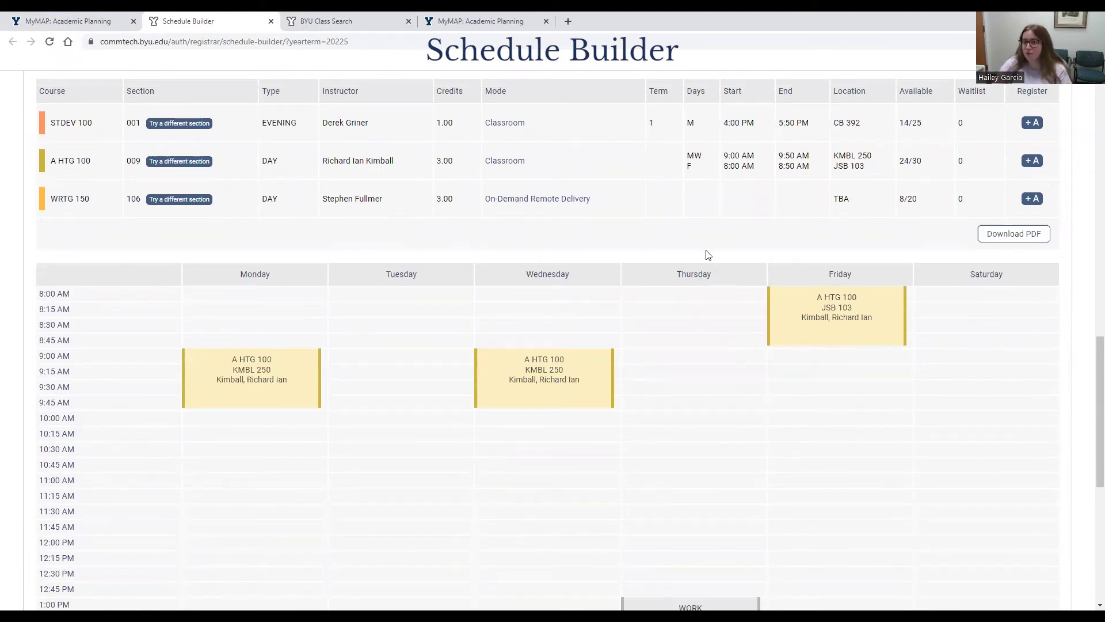
scroll(708, 255, down, 1)
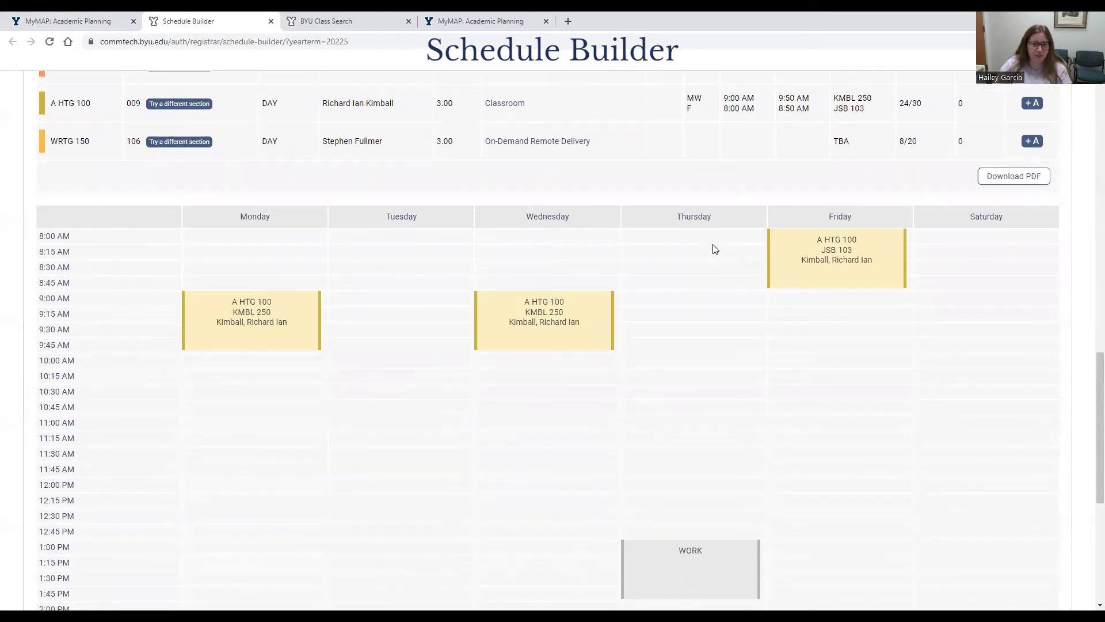
scroll(716, 250, down, 3)
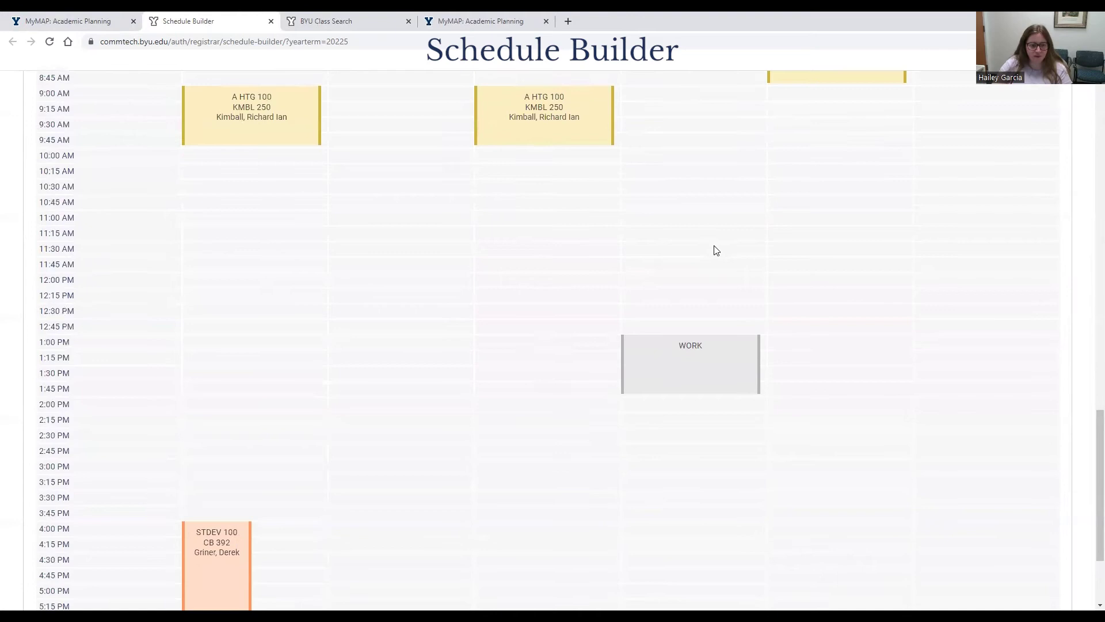
scroll(716, 250, up, 1)
scroll(716, 249, up, 5)
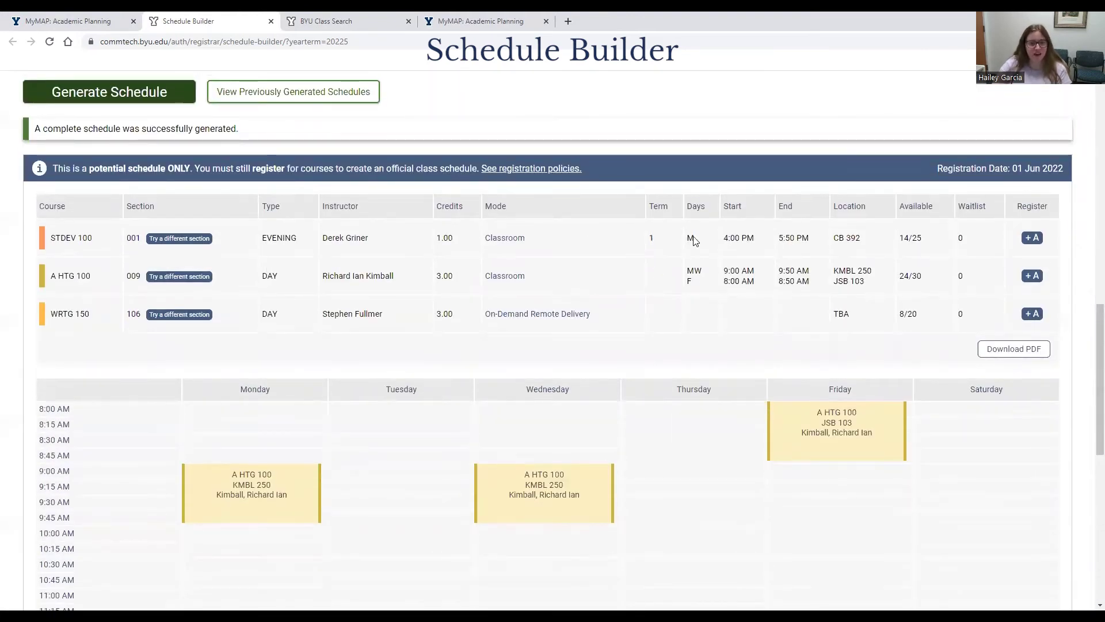
Replace the STDEV 100 section with section 002 through its section filter, and check the course's placement in the weekly calendar.
click(183, 239)
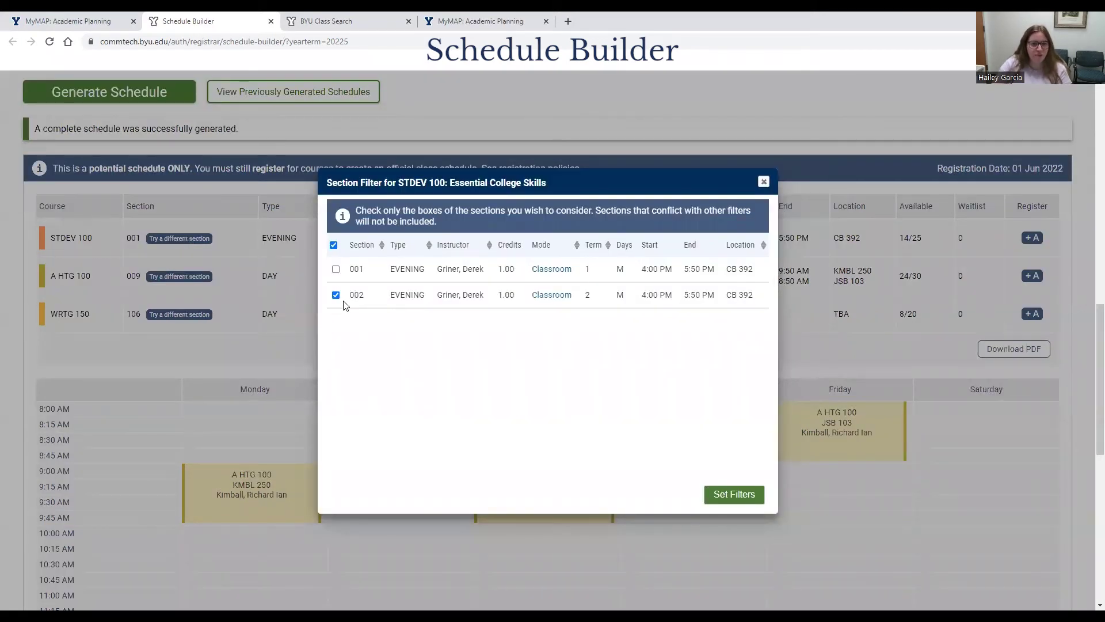
click(740, 497)
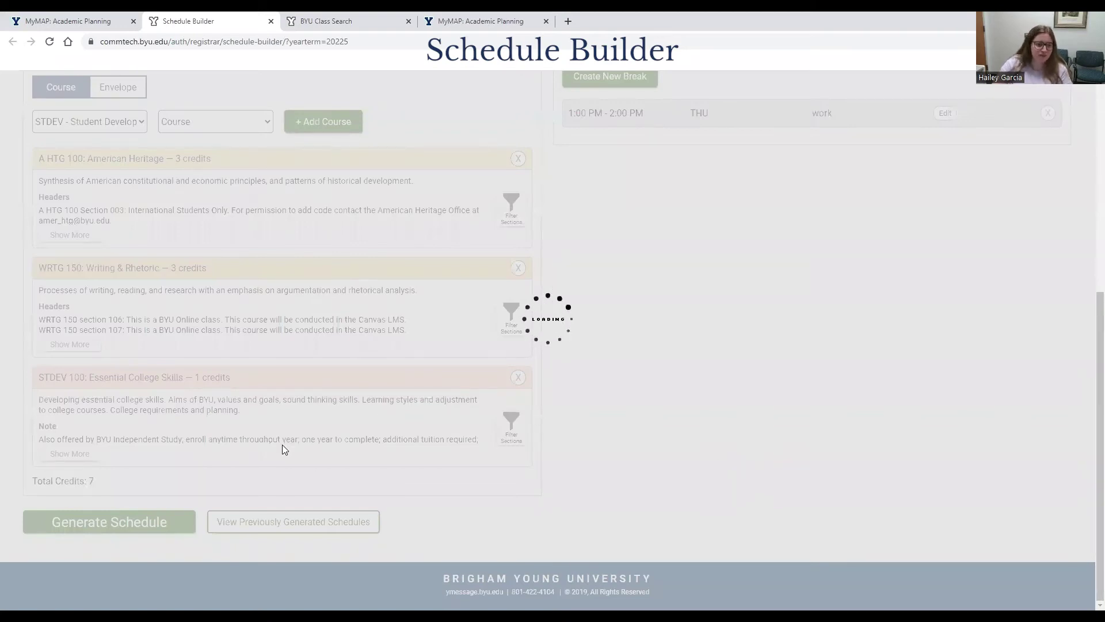
scroll(548, 422, down, 12)
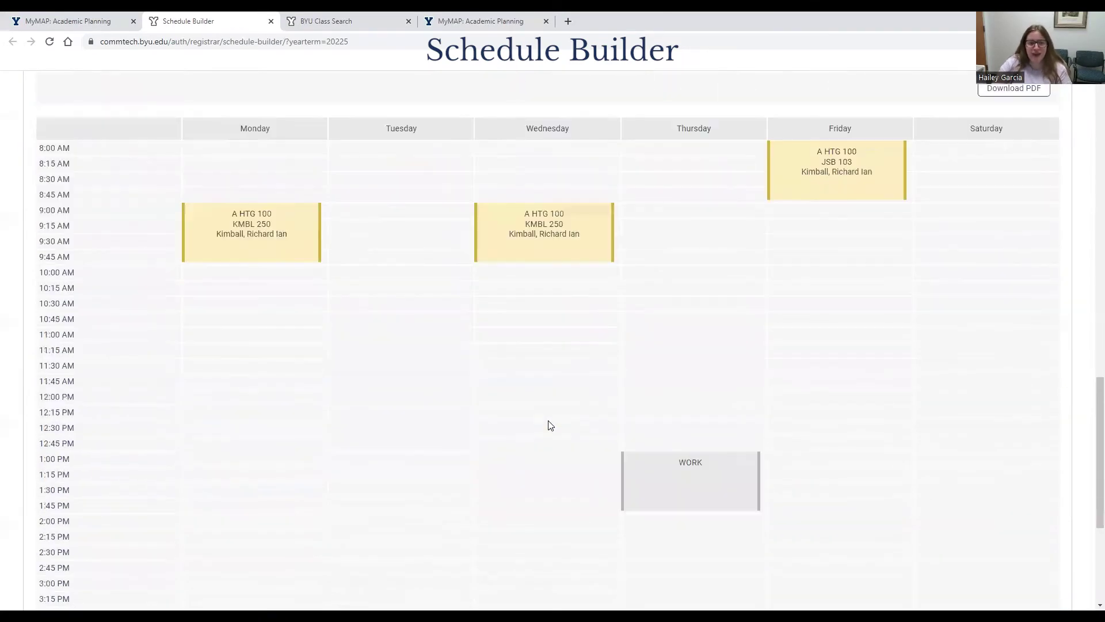
scroll(698, 451, down, 2)
scroll(458, 469, down, 3)
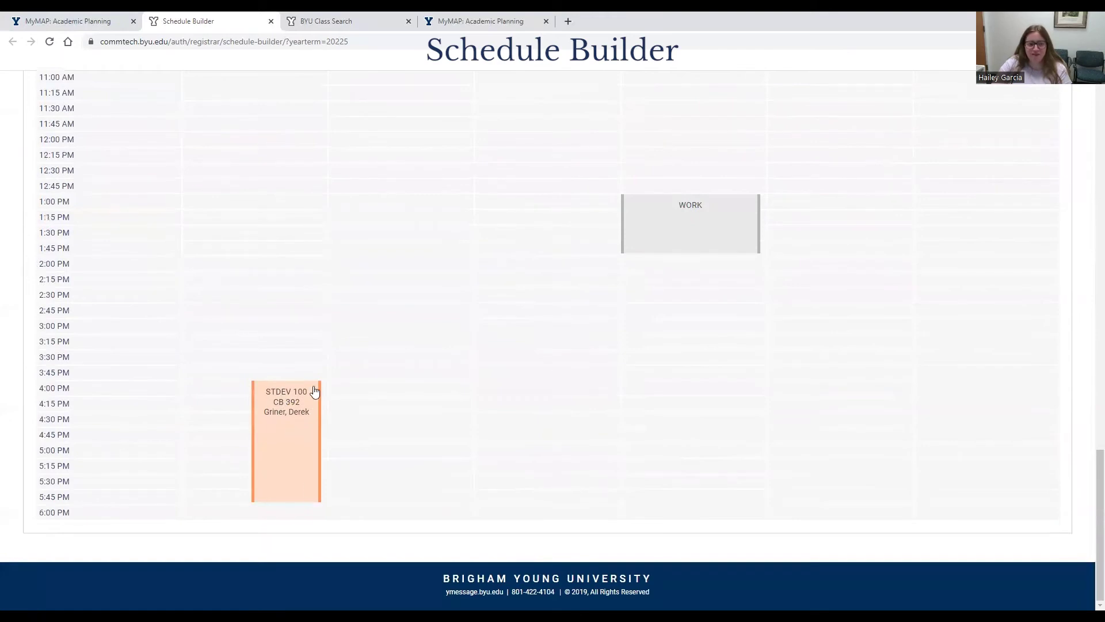
scroll(326, 409, up, 6)
scroll(352, 463, up, 2)
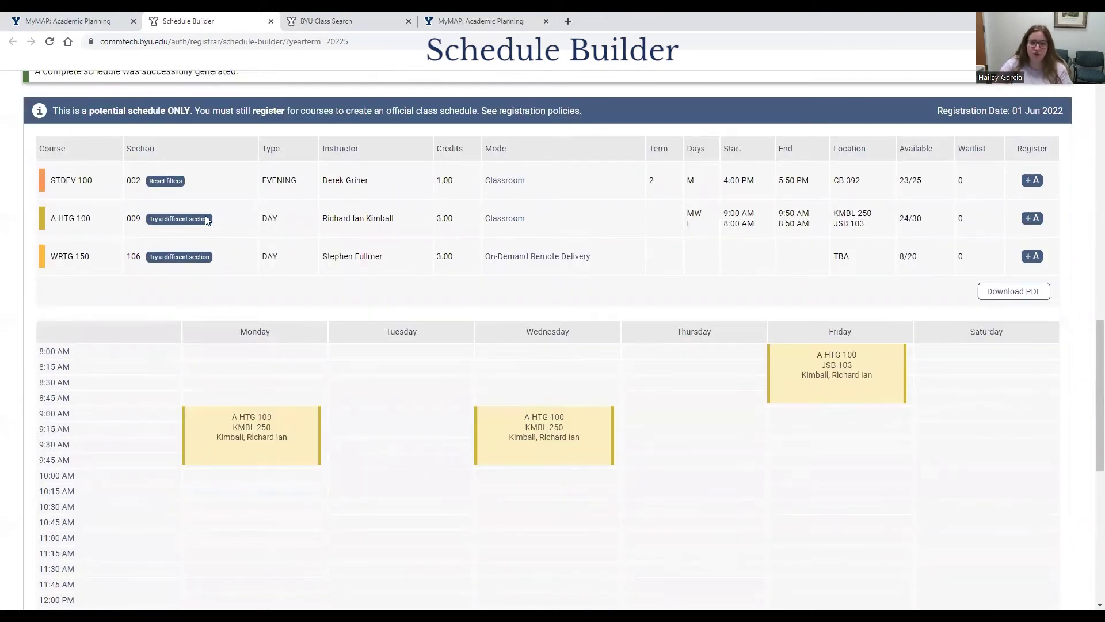
scroll(616, 303, up, 1)
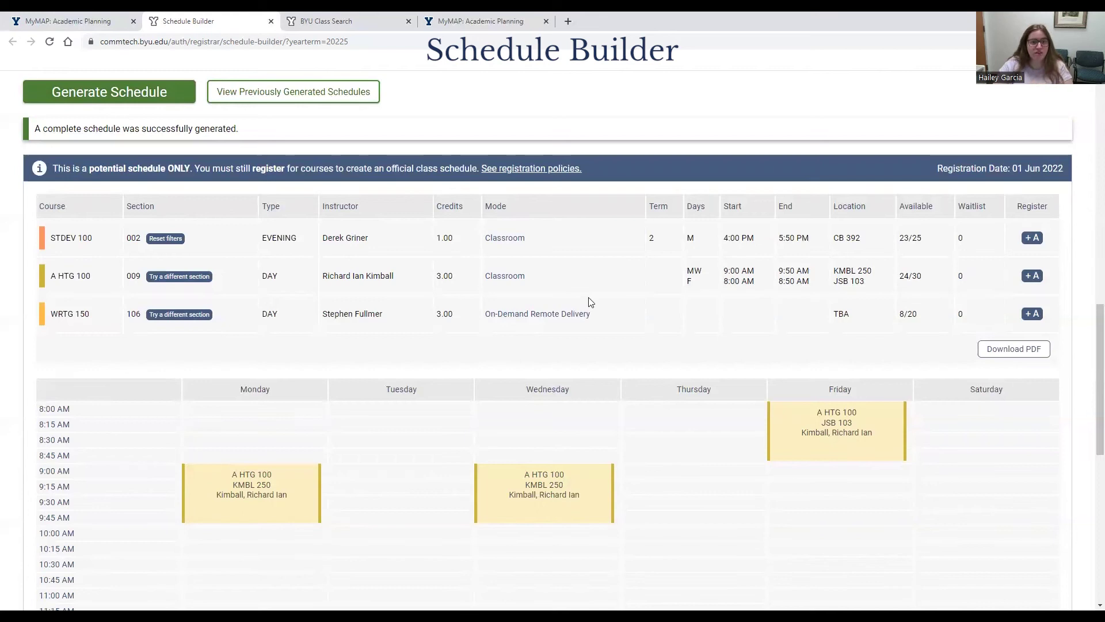
Go to MyMAP's Fall 2022 class registration and list the sections of A HTG 100 - American Heritage.
click(106, 27)
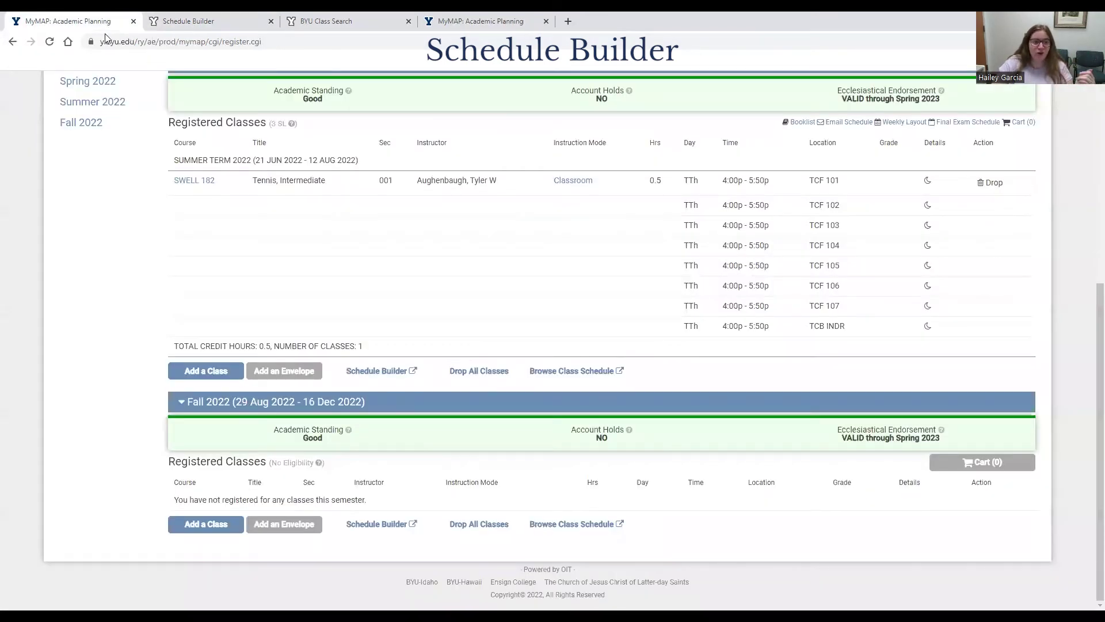
click(206, 524)
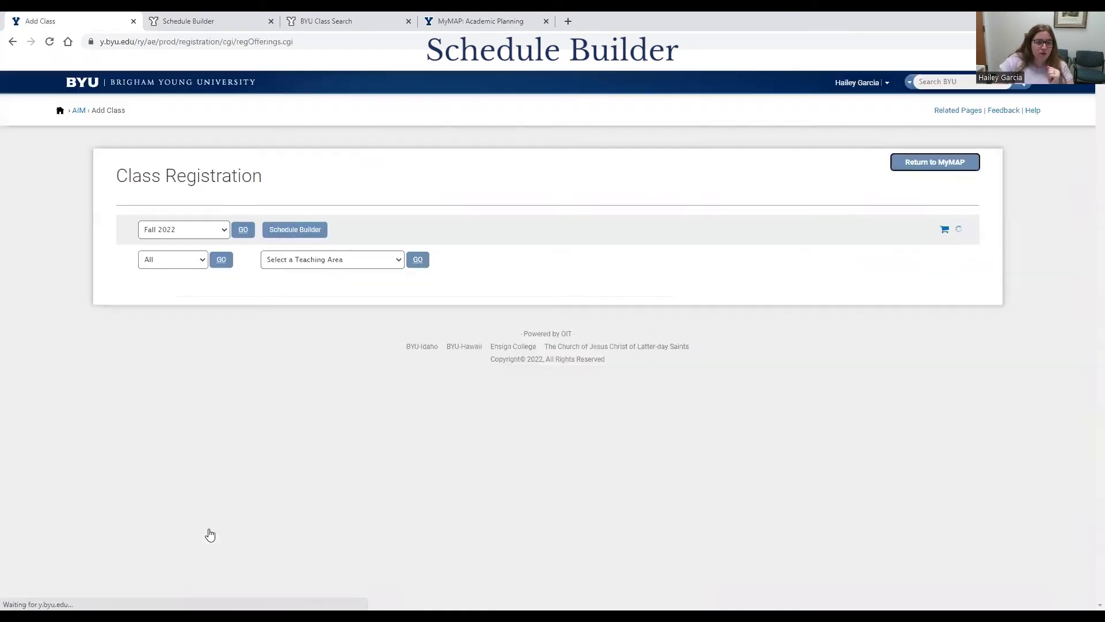
click(318, 266)
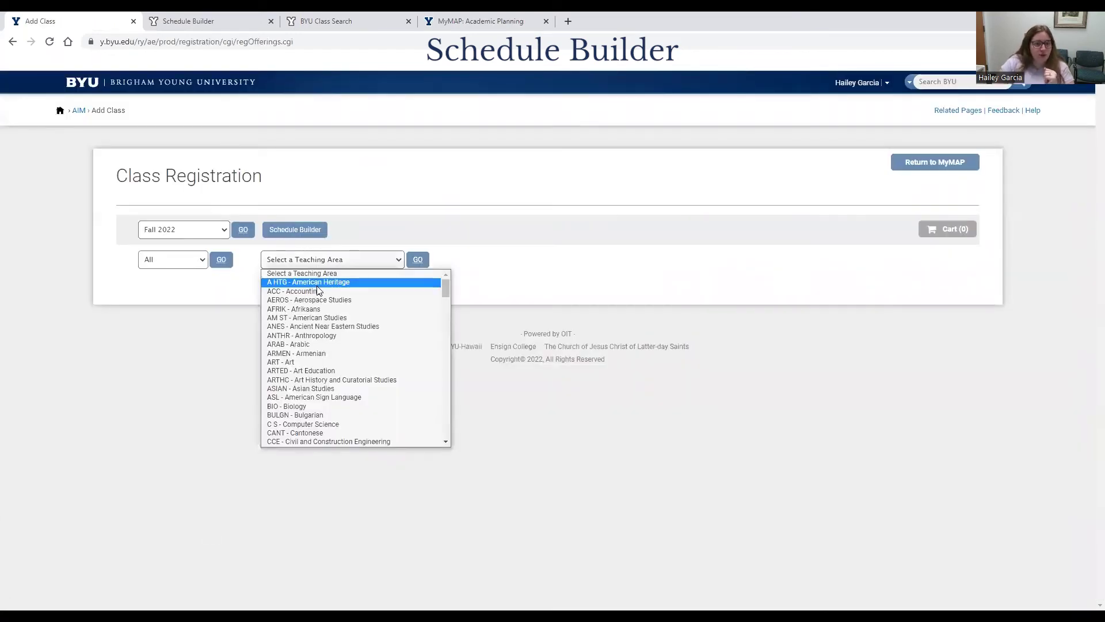
click(322, 281)
click(482, 260)
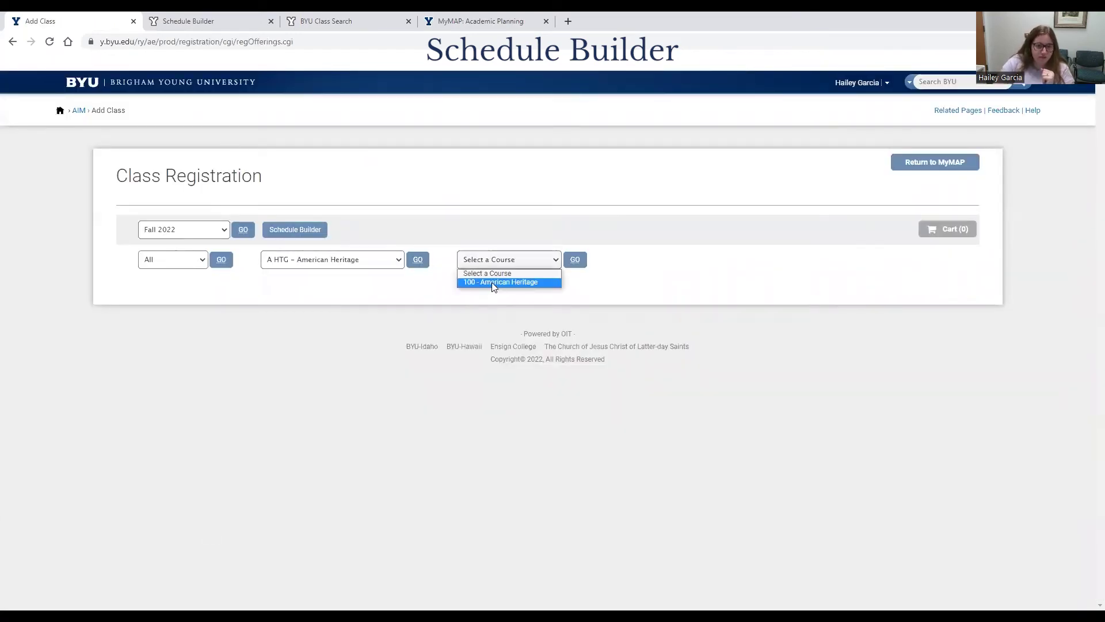
Check the planned A HTG 100 section in the generated schedule, and save section 009 to the Fall 2022 cart.
click(244, 20)
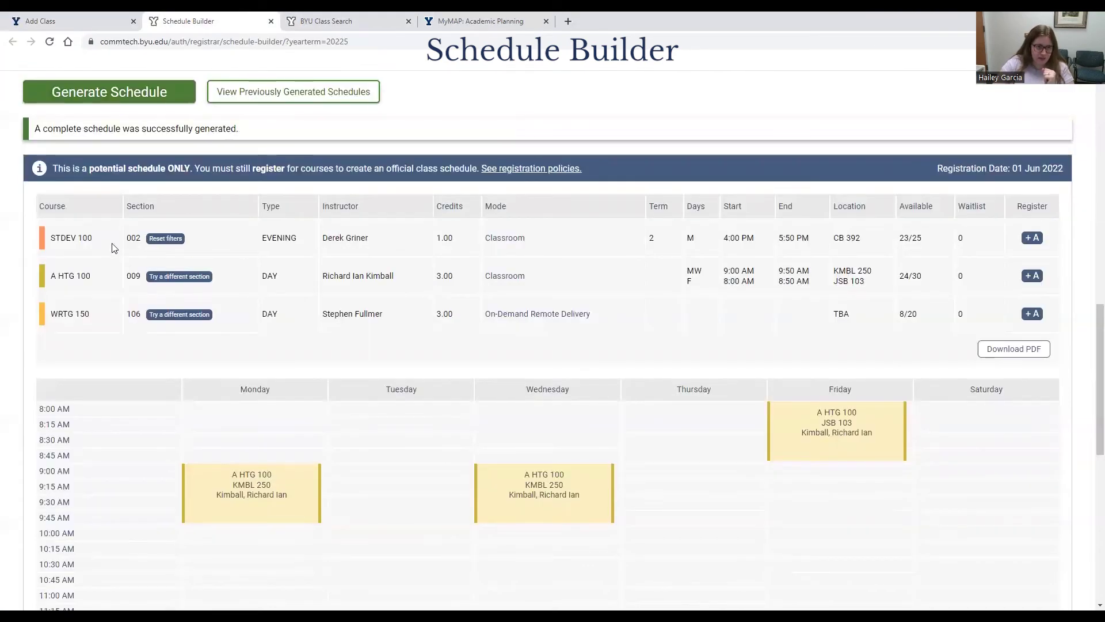
click(106, 22)
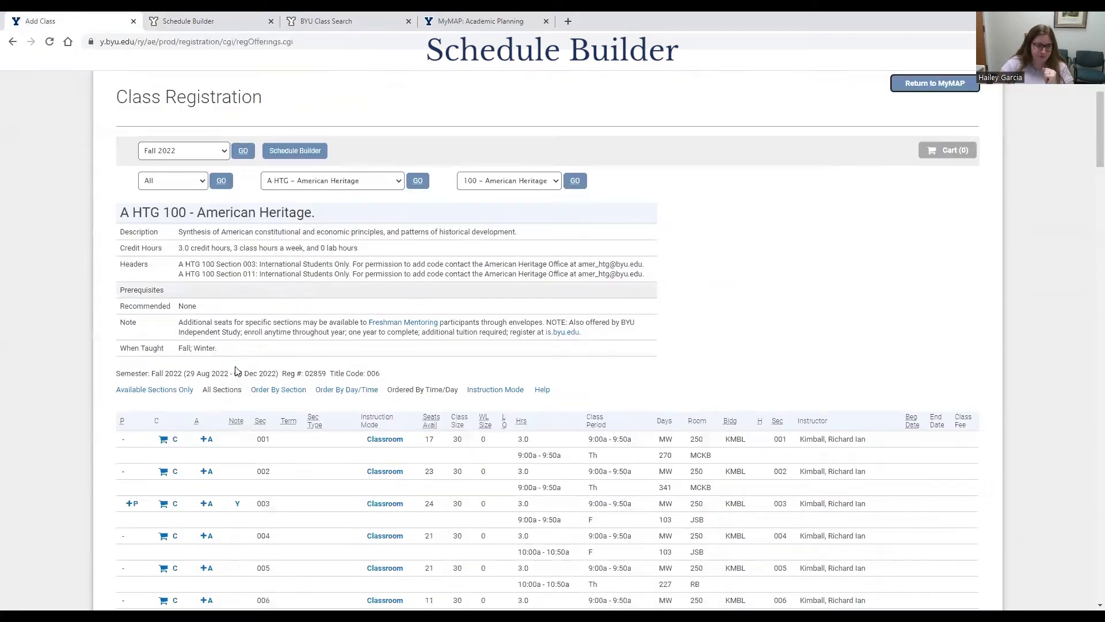
scroll(242, 369, down, 5)
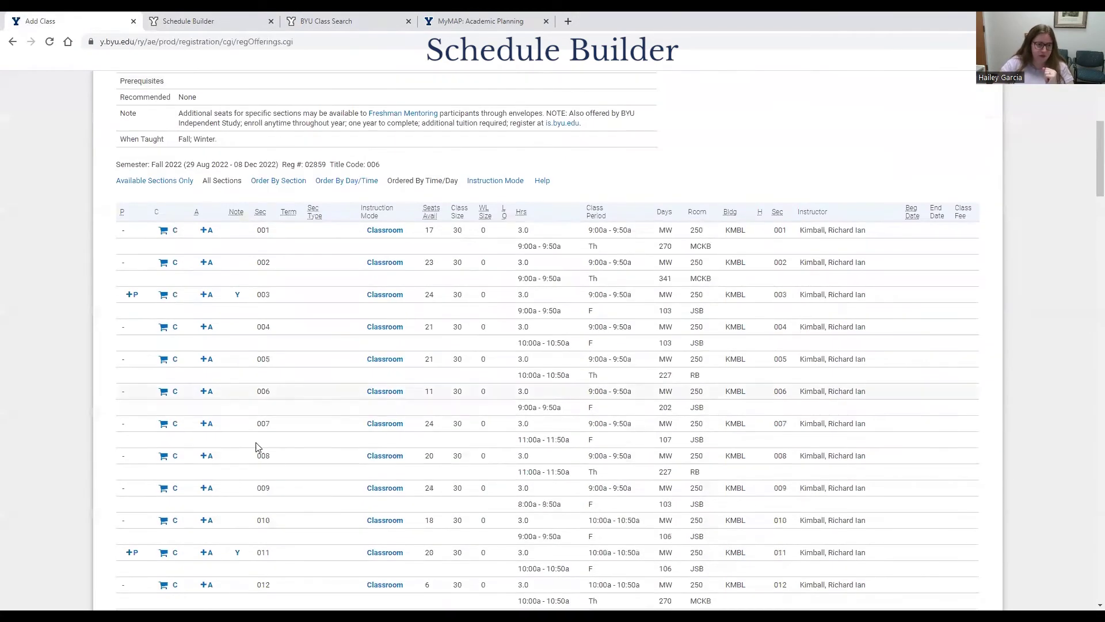
click(170, 490)
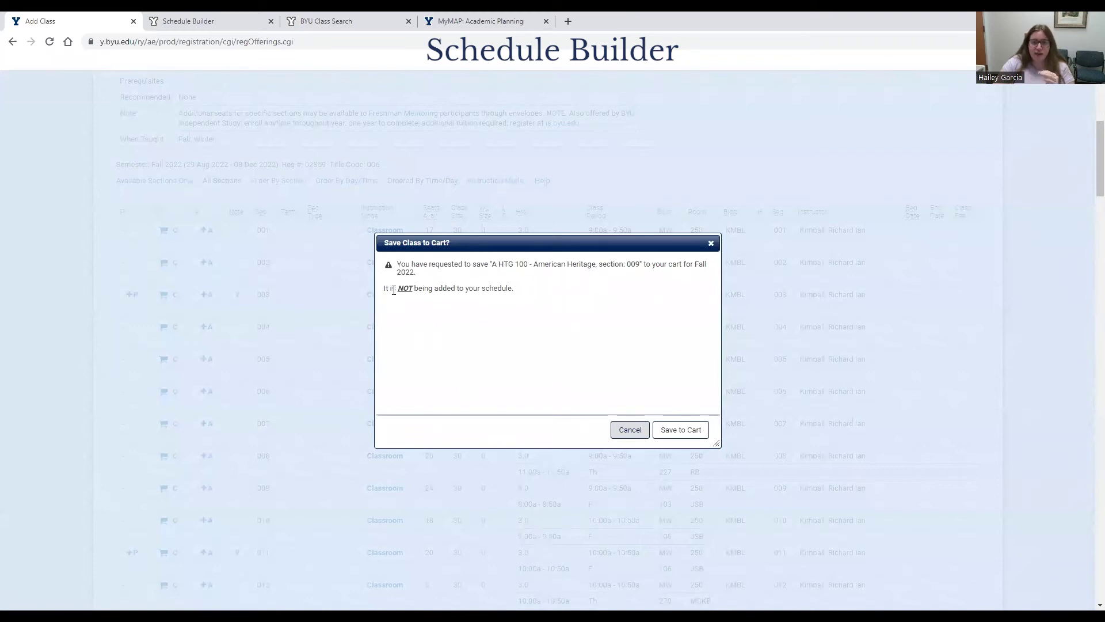
click(683, 431)
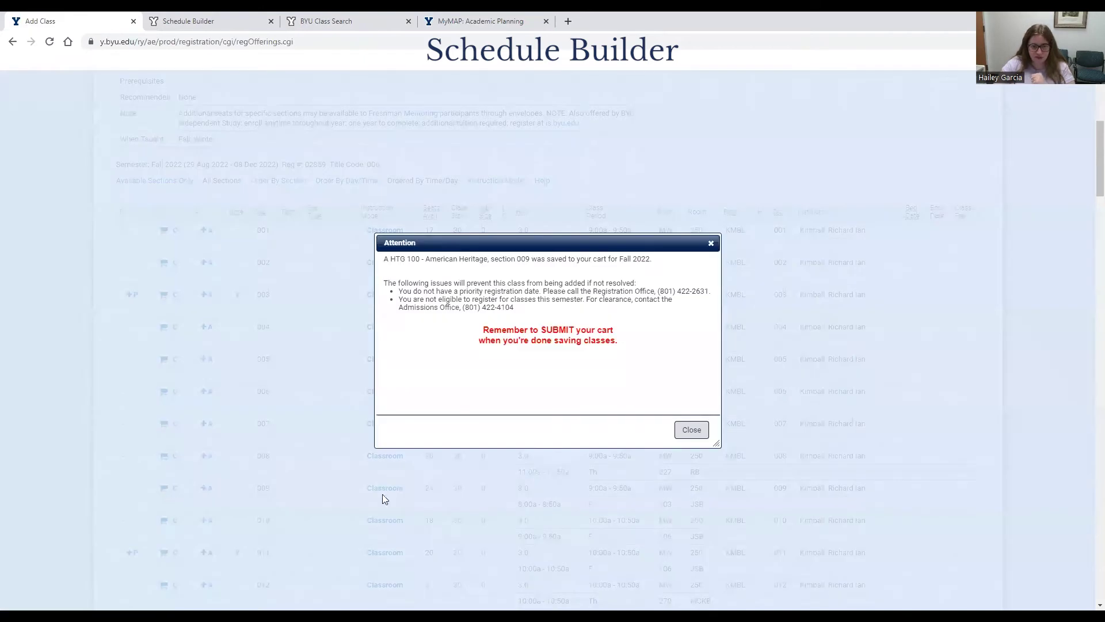
click(691, 430)
scroll(767, 244, up, 5)
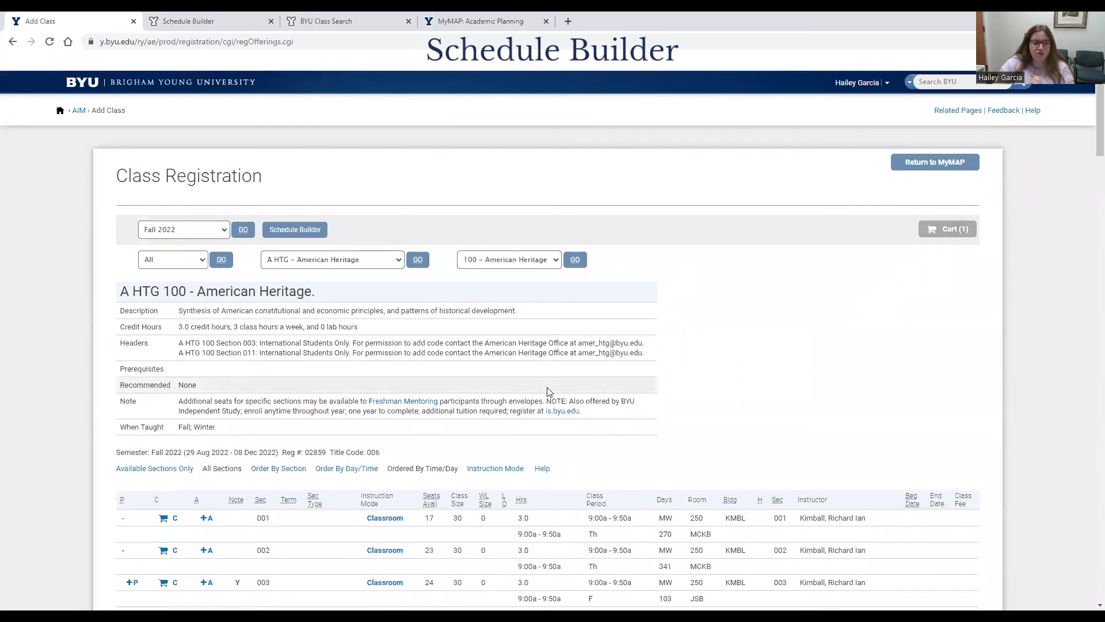
Return to MyMAP, open the Fall 2022 registration cart, and review its status, saved class and weekly layout.
click(945, 170)
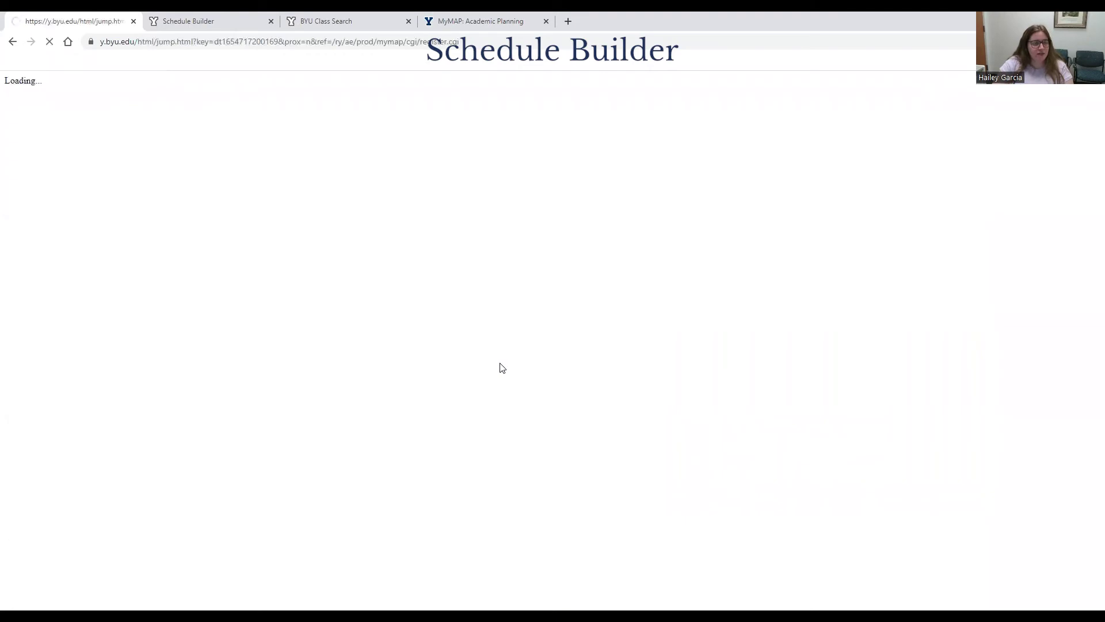
scroll(657, 225, down, 6)
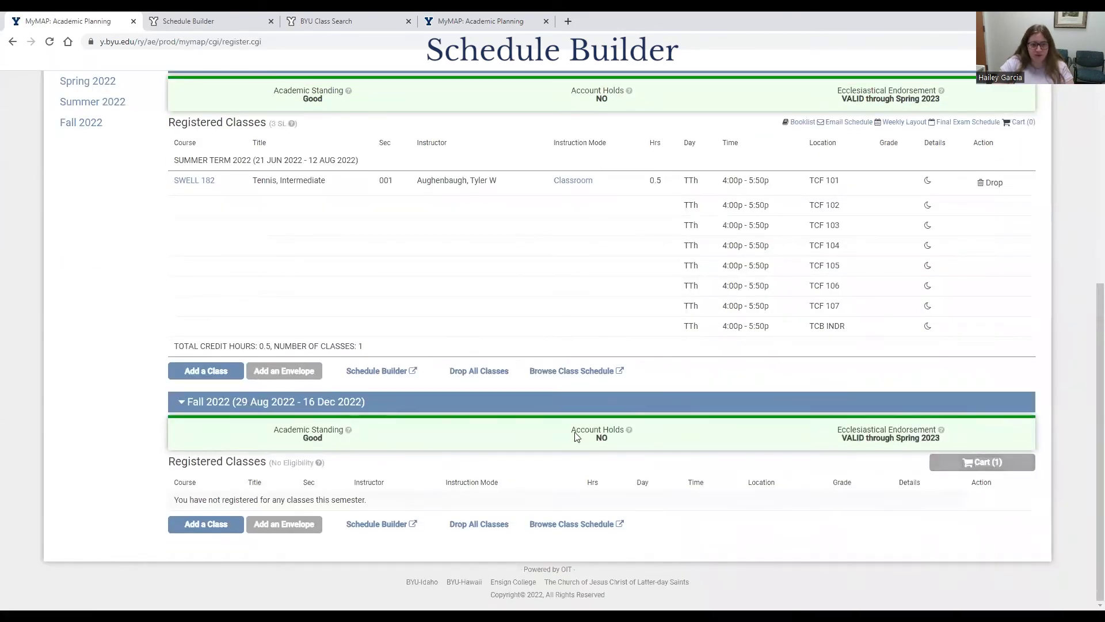
click(975, 466)
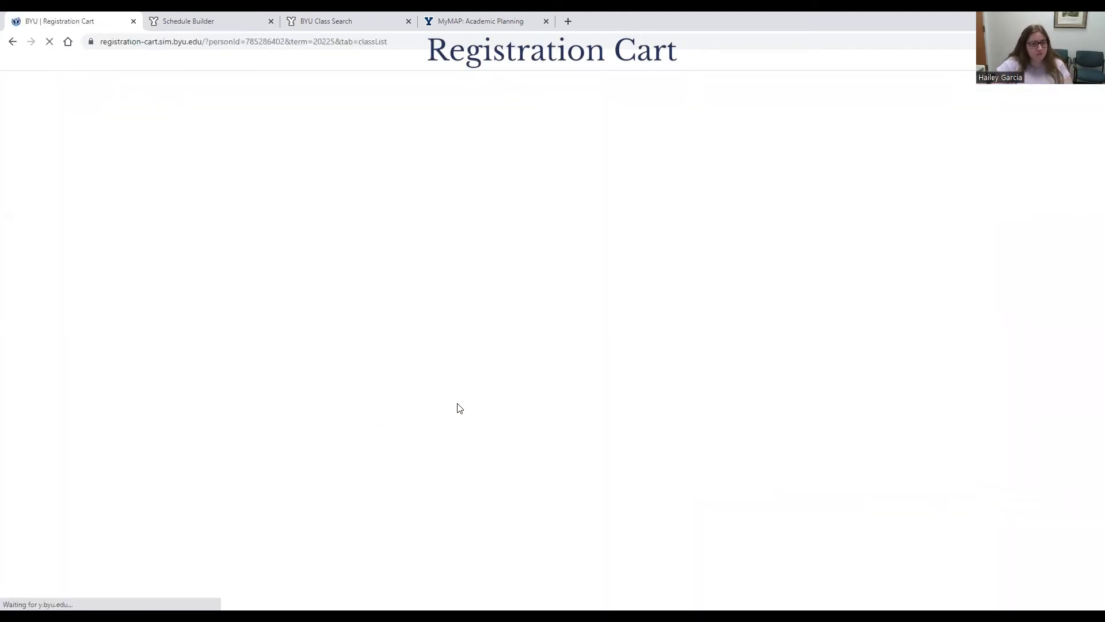
scroll(579, 404, down, 1)
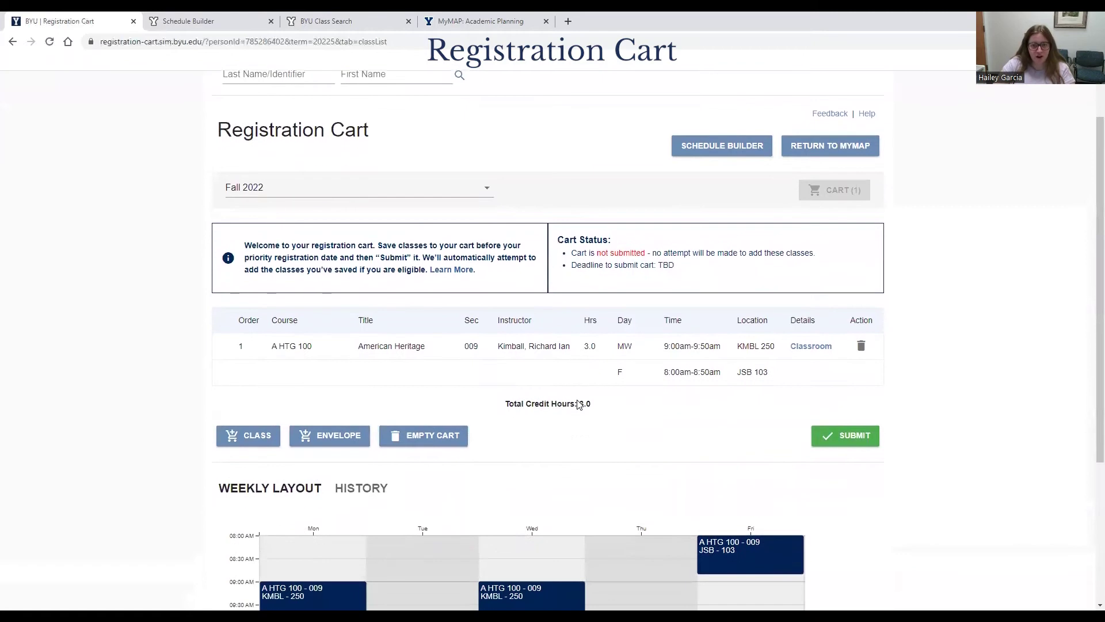
scroll(570, 353, down, 2)
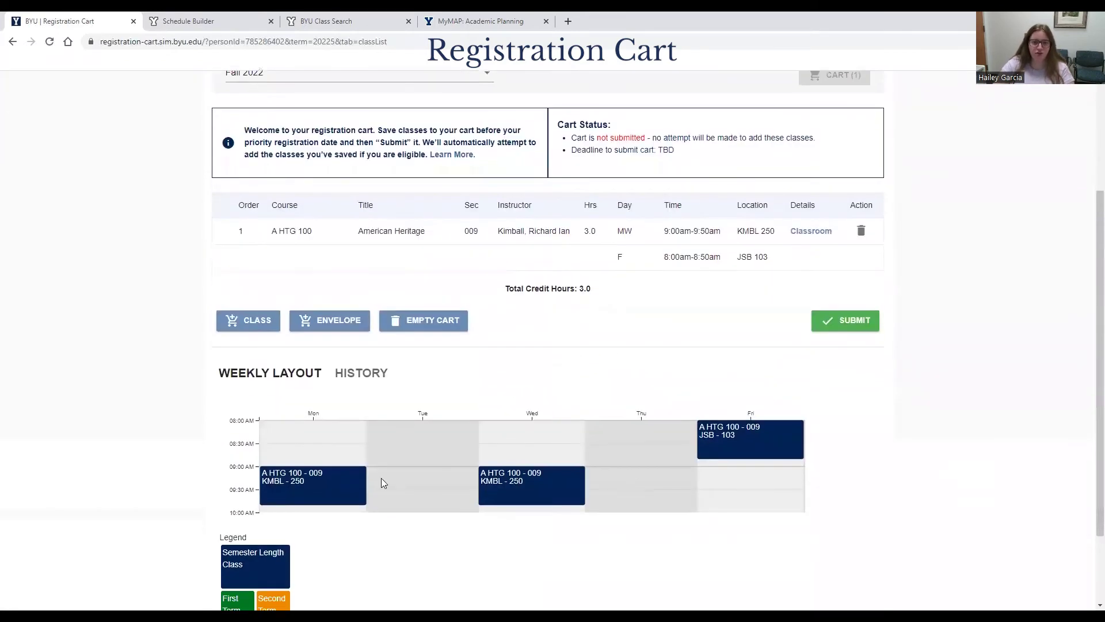
scroll(585, 338, up, 3)
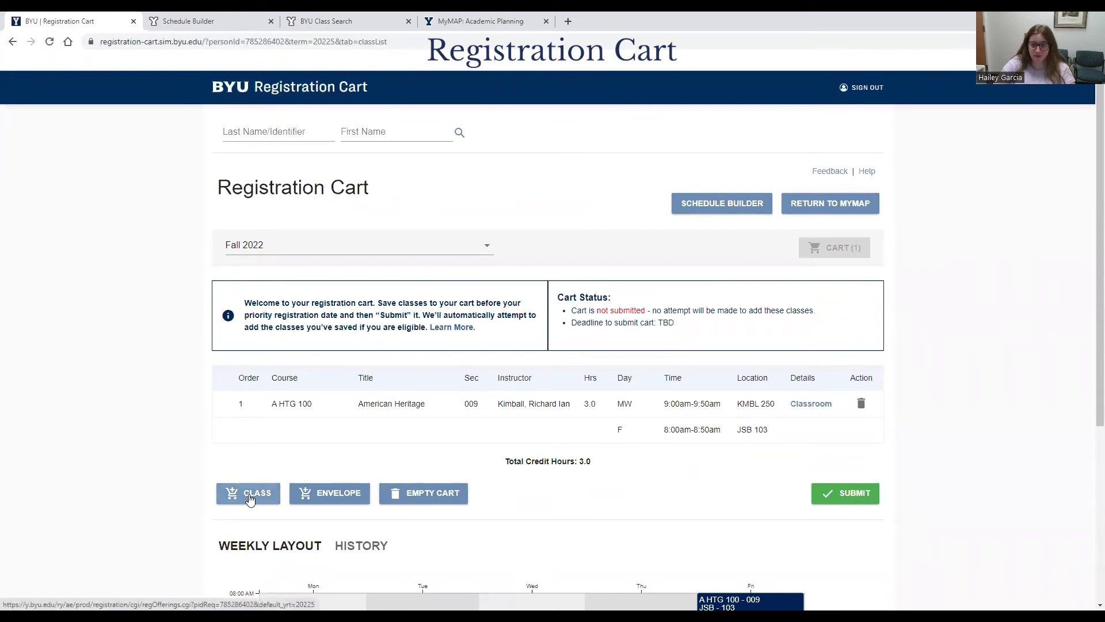
Start adding another class from the cart and list the sections of WRTG 150 - Writing & Rhetoric.
click(249, 498)
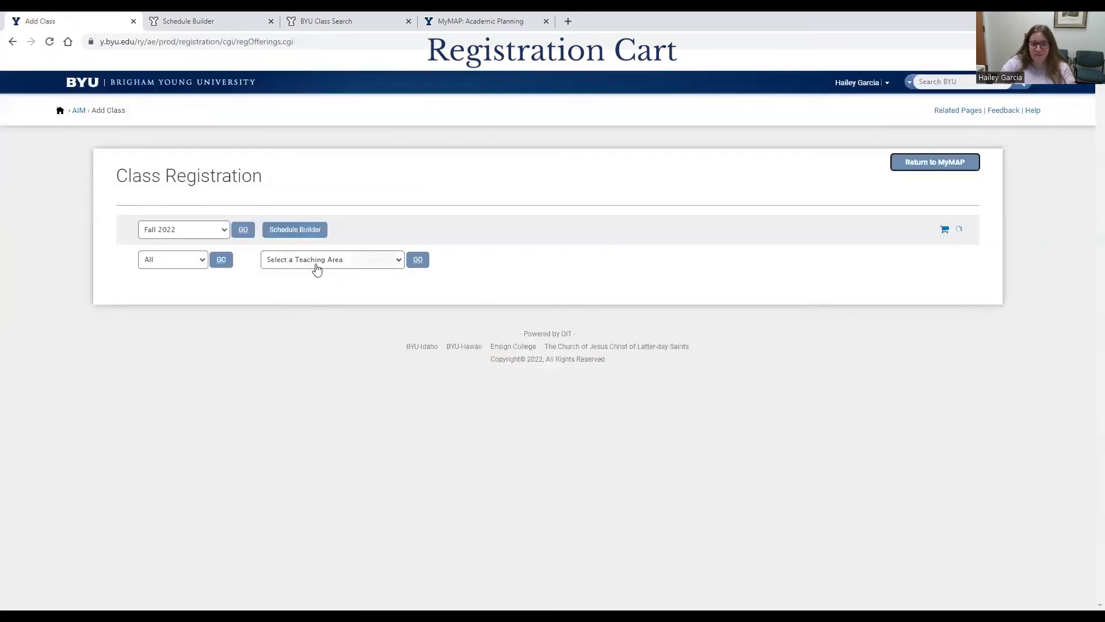
click(320, 260)
scroll(388, 334, down, 15)
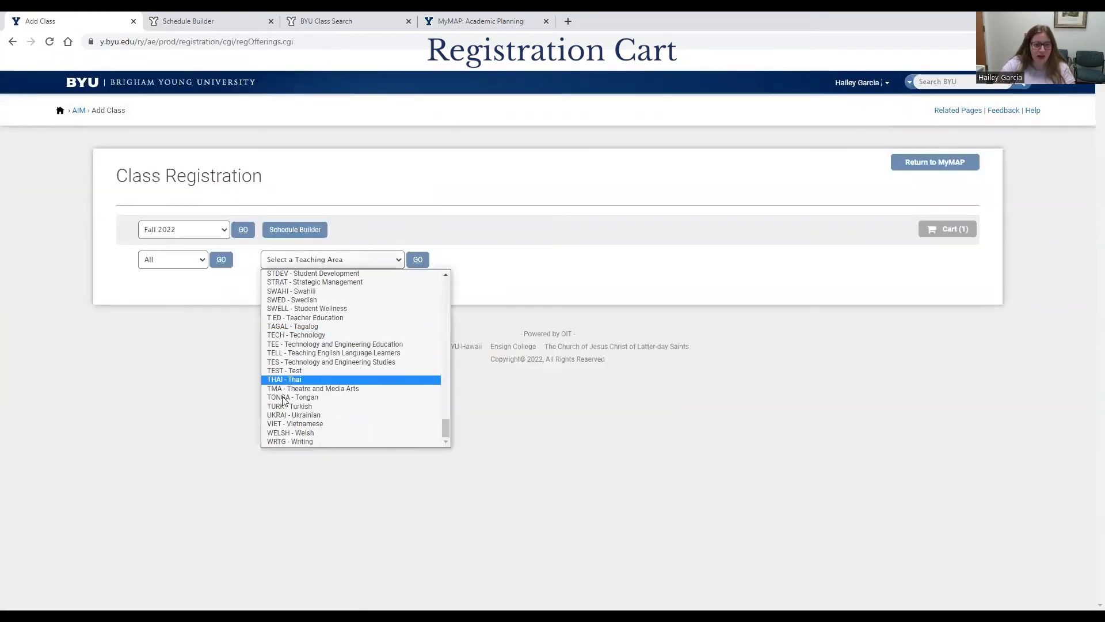
click(280, 442)
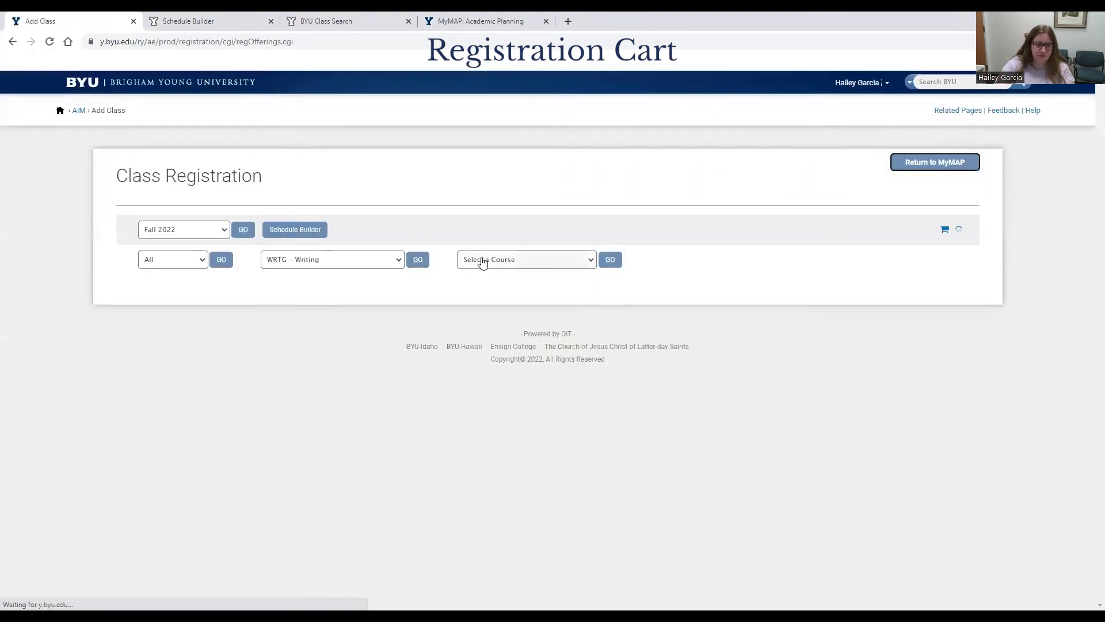
click(482, 263)
key(Return)
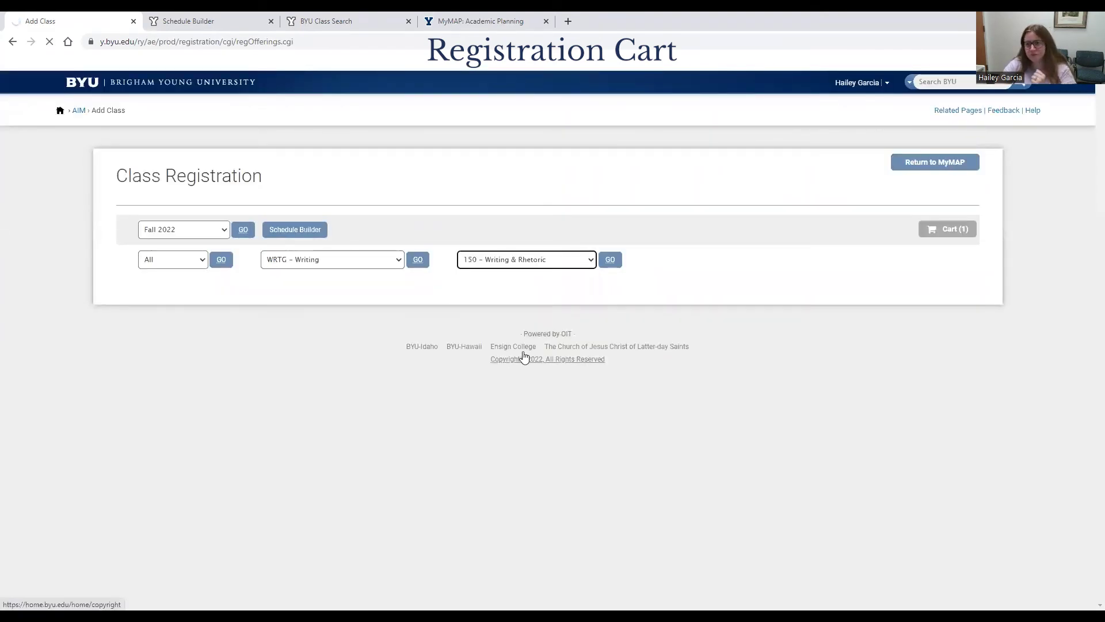
Check the planned WRTG 150 section in the generated schedule, and return to the list of WRTG 150 sections.
scroll(179, 357, down, 7)
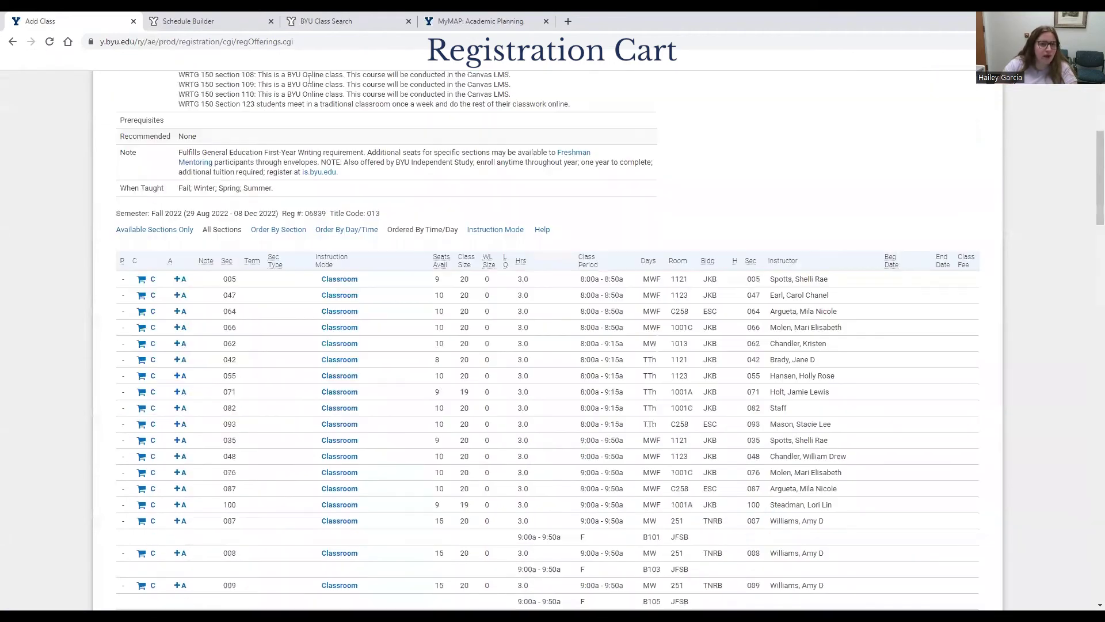
click(255, 21)
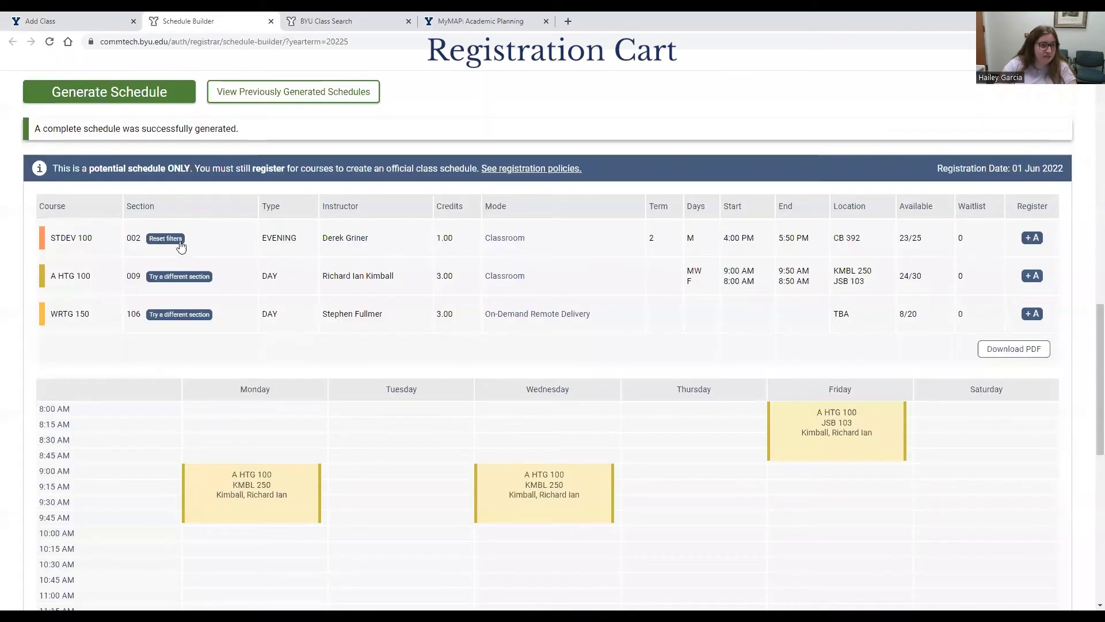
click(75, 16)
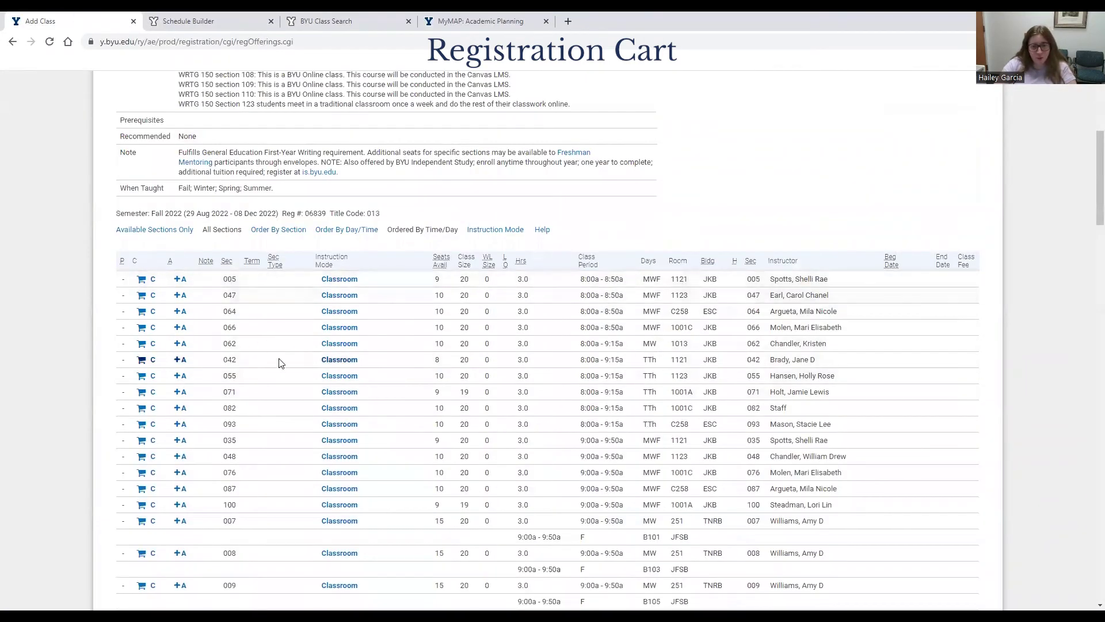
scroll(260, 374, down, 4)
scroll(257, 383, down, 2)
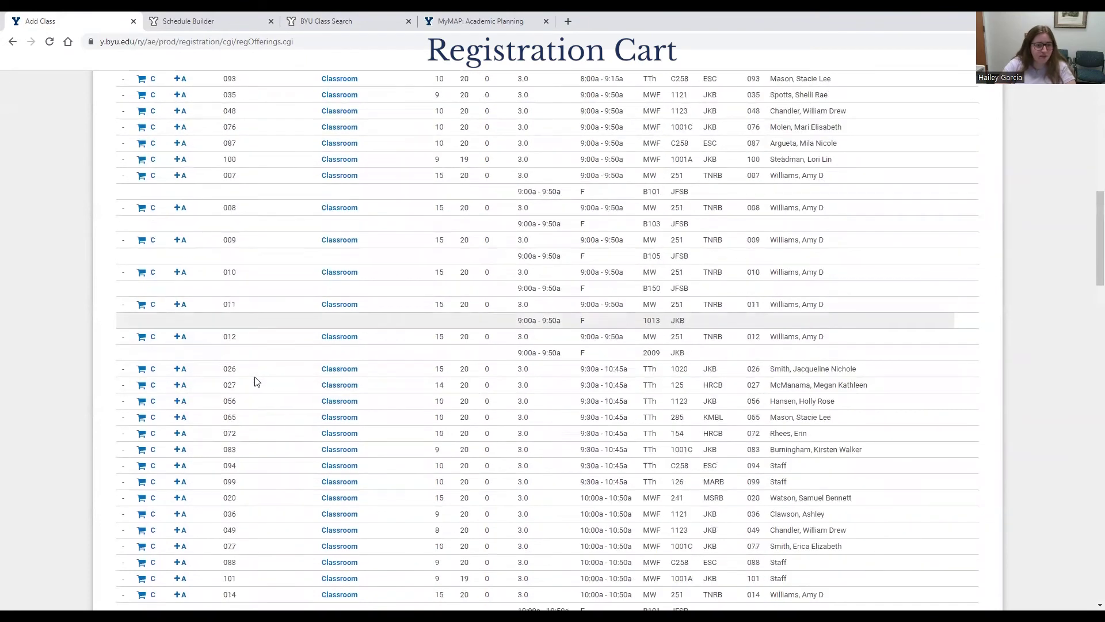
Find section 106 of WRTG 150 in the section list and save it to the Fall 2022 cart.
key(ctrl+f)
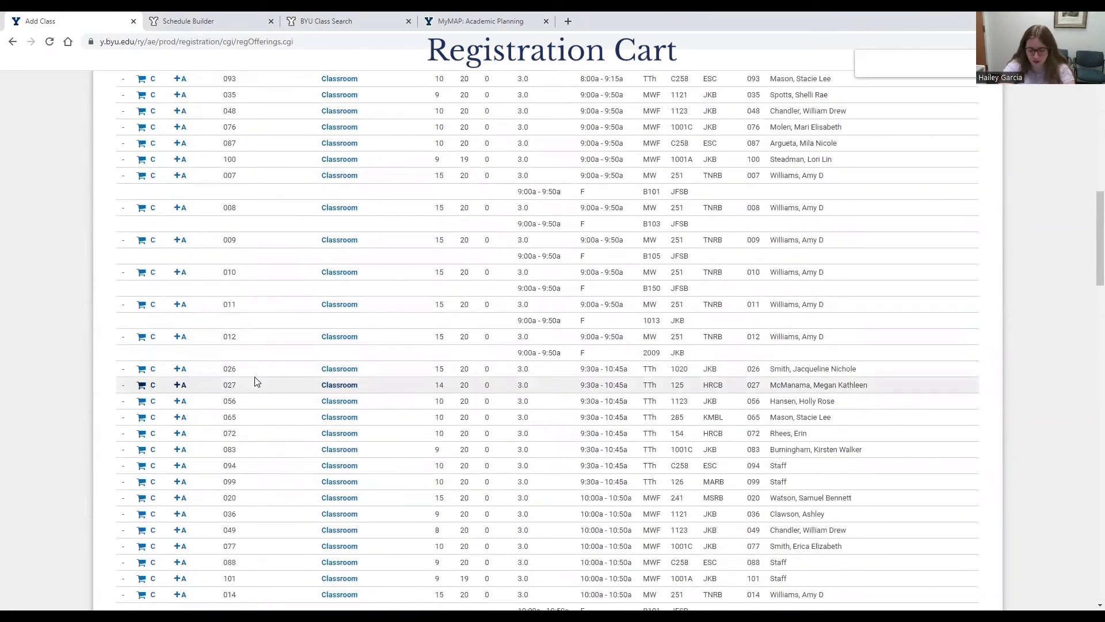
text(106)
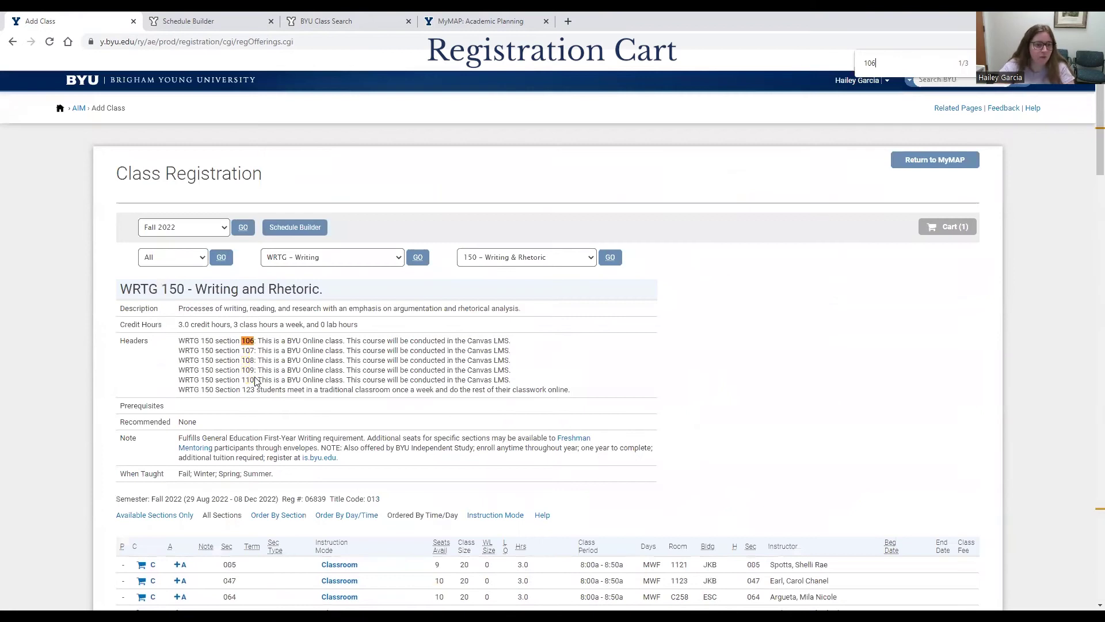
key(Return)
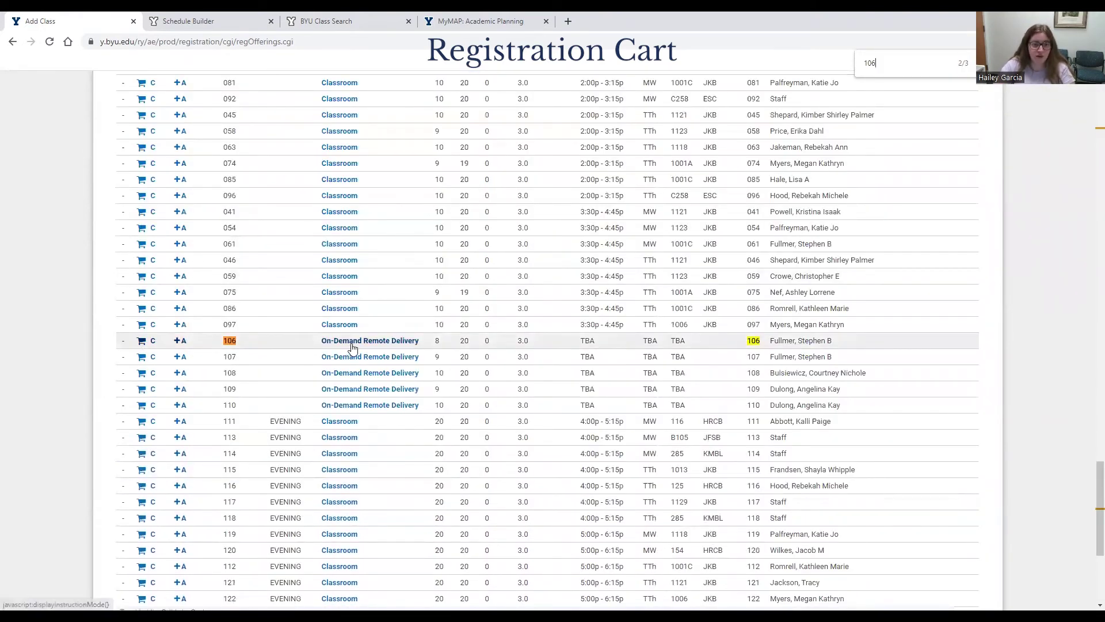
click(144, 344)
click(684, 431)
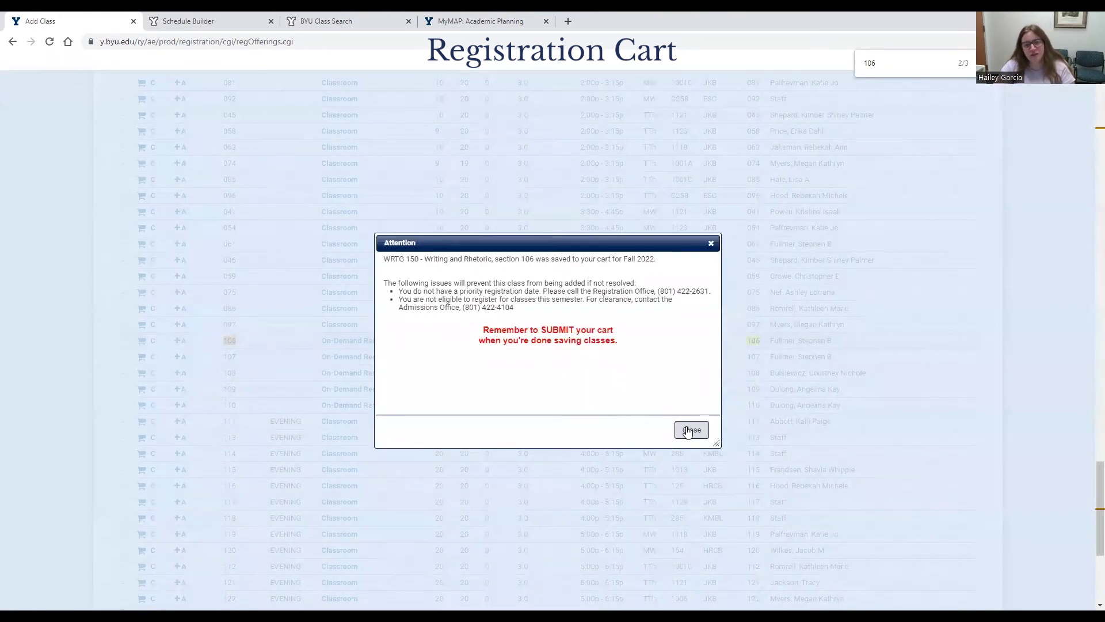
click(687, 431)
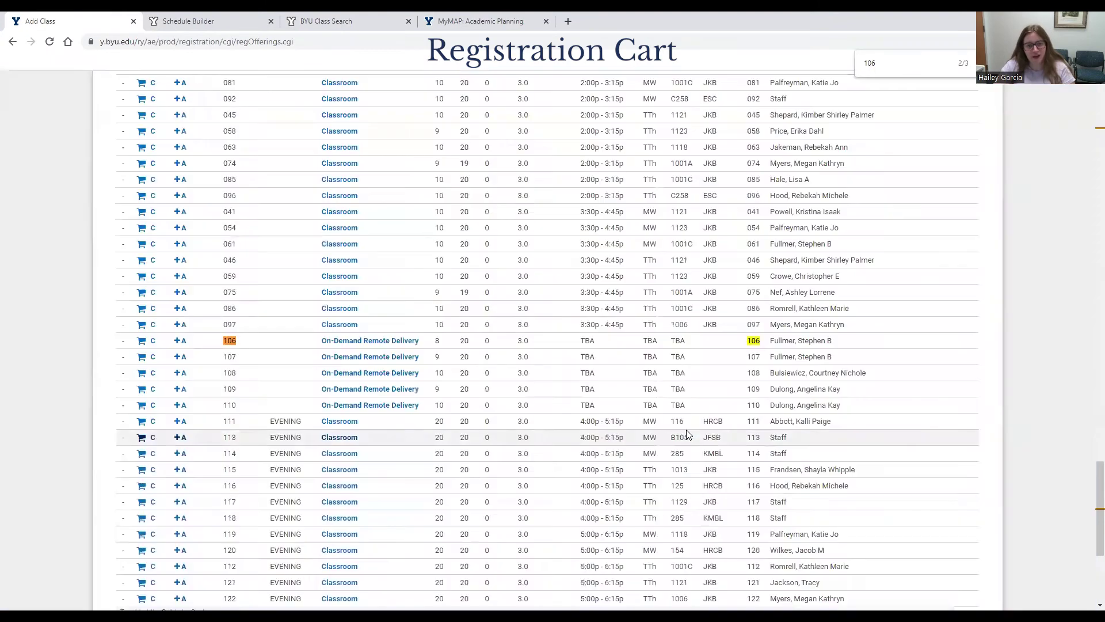
Open the Fall 2022 registration cart and move WRTG 150 above A HTG 100 in the class order.
scroll(973, 259, up, 8)
scroll(982, 317, up, 10)
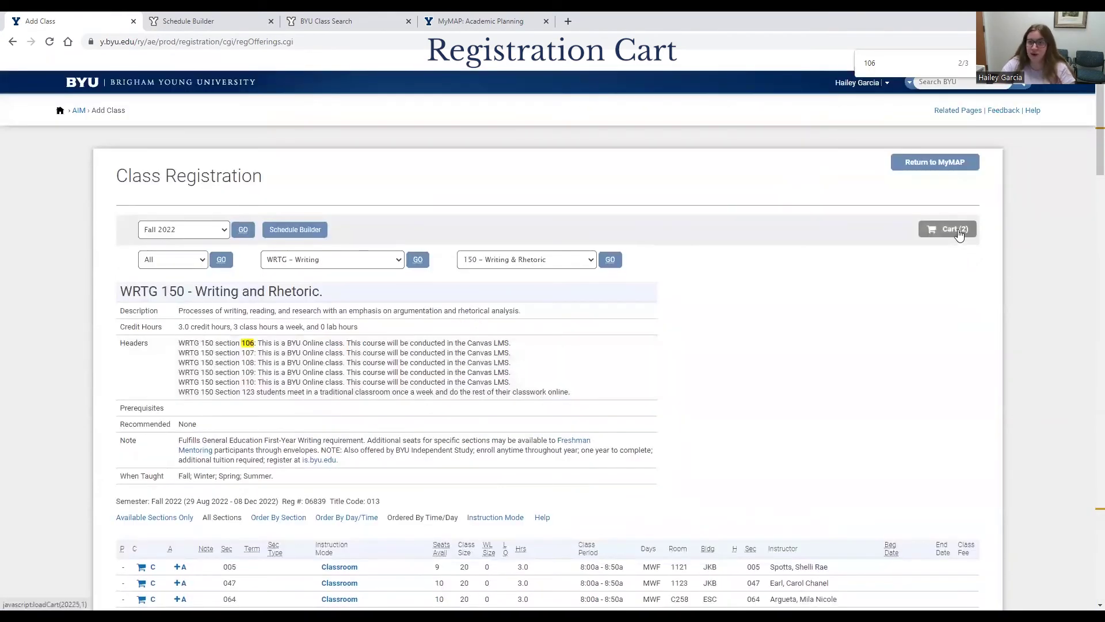
click(959, 231)
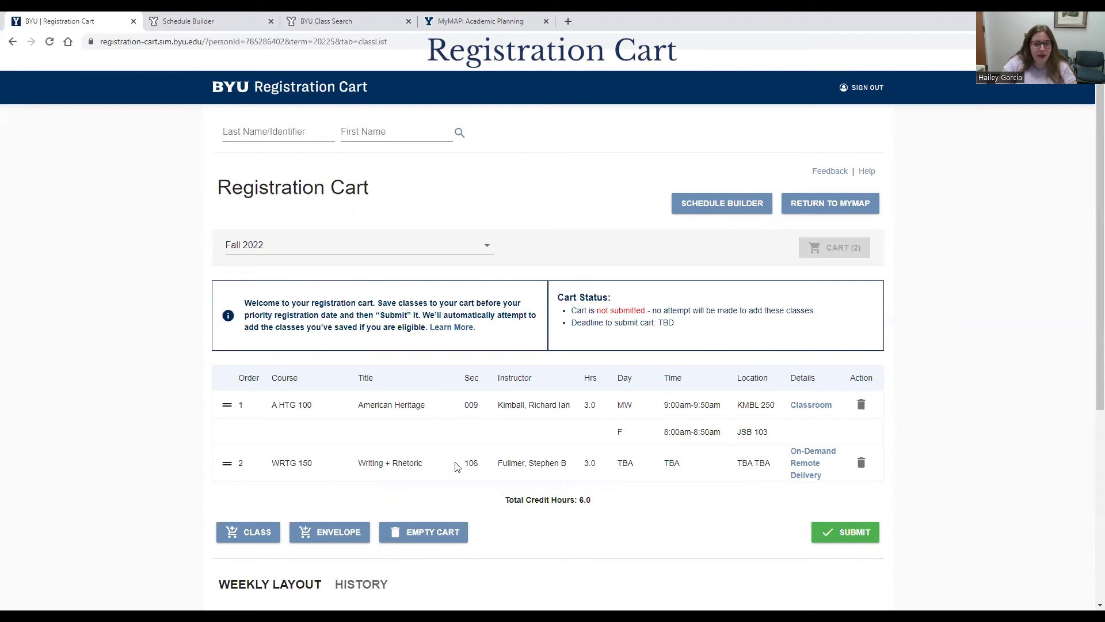
drag(287, 449, 306, 429)
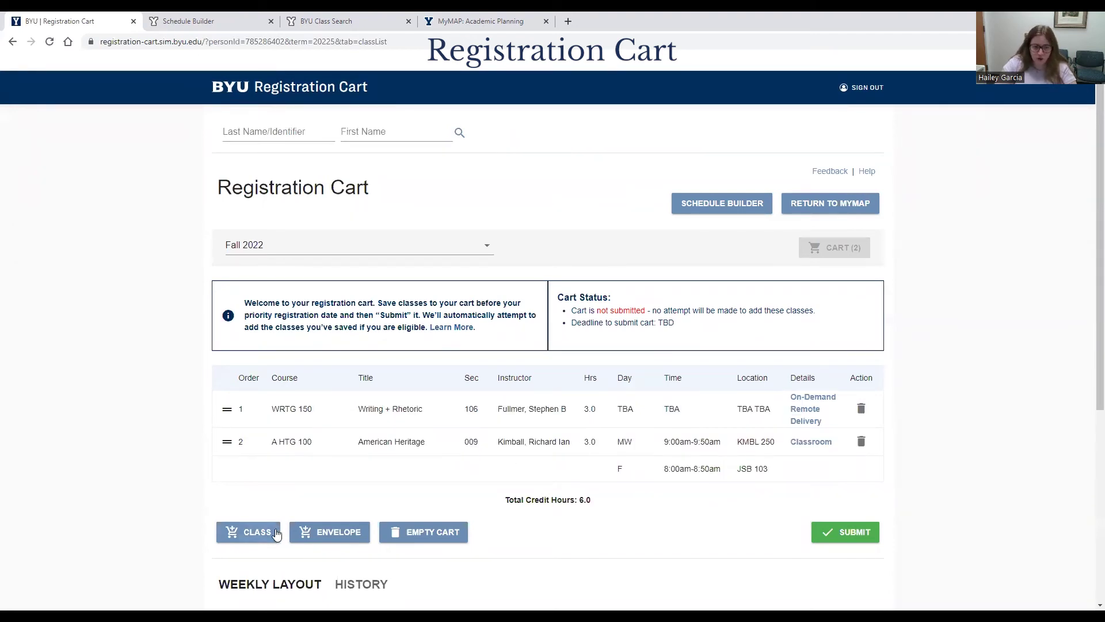
Review the cart's weekly layout, and submit the cart, agreeing to the terms and opting in to waitlists.
scroll(506, 500, down, 5)
scroll(598, 362, up, 4)
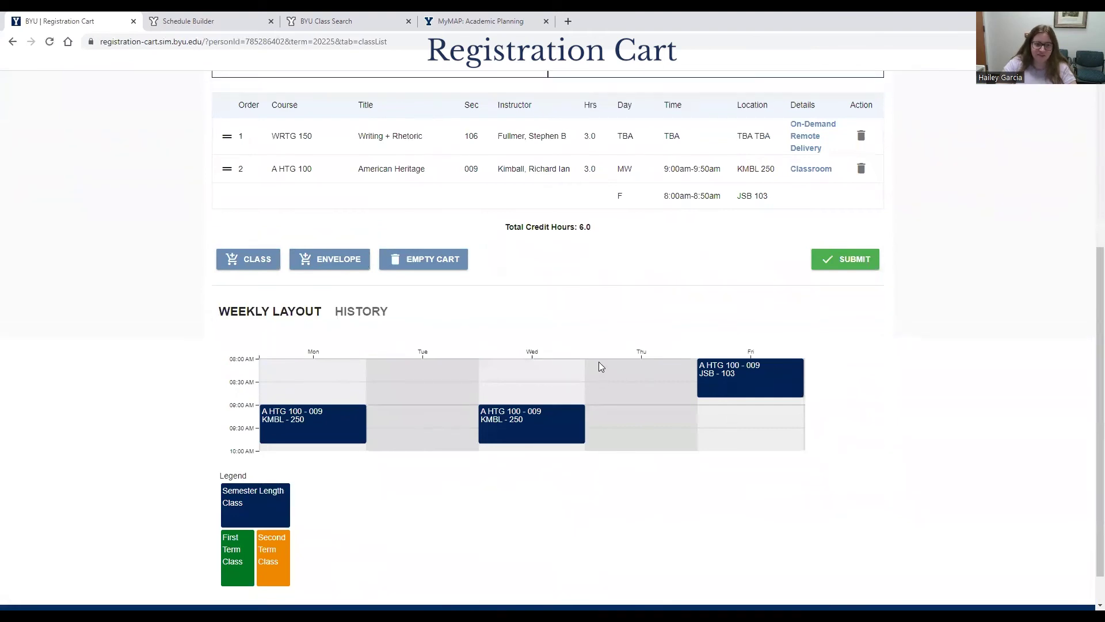
scroll(656, 464, up, 1)
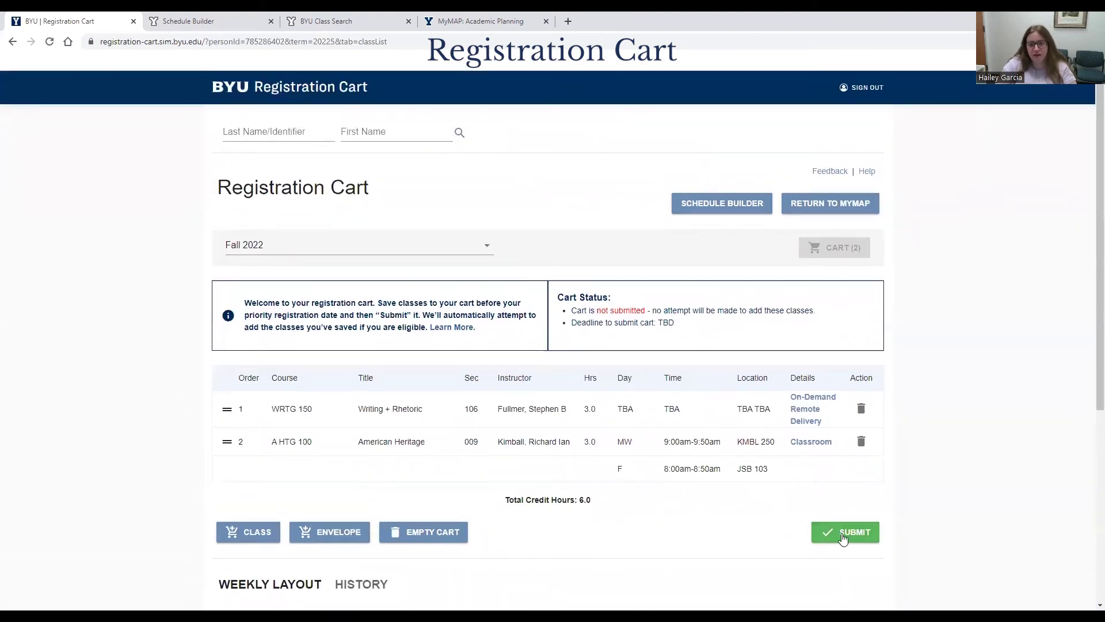
click(844, 536)
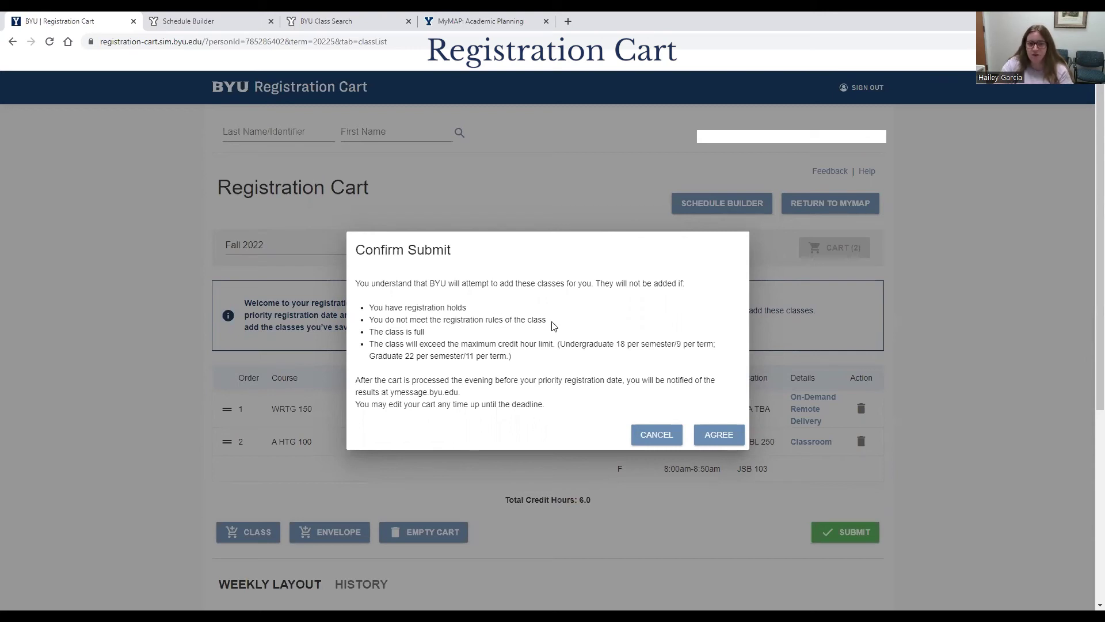
click(713, 437)
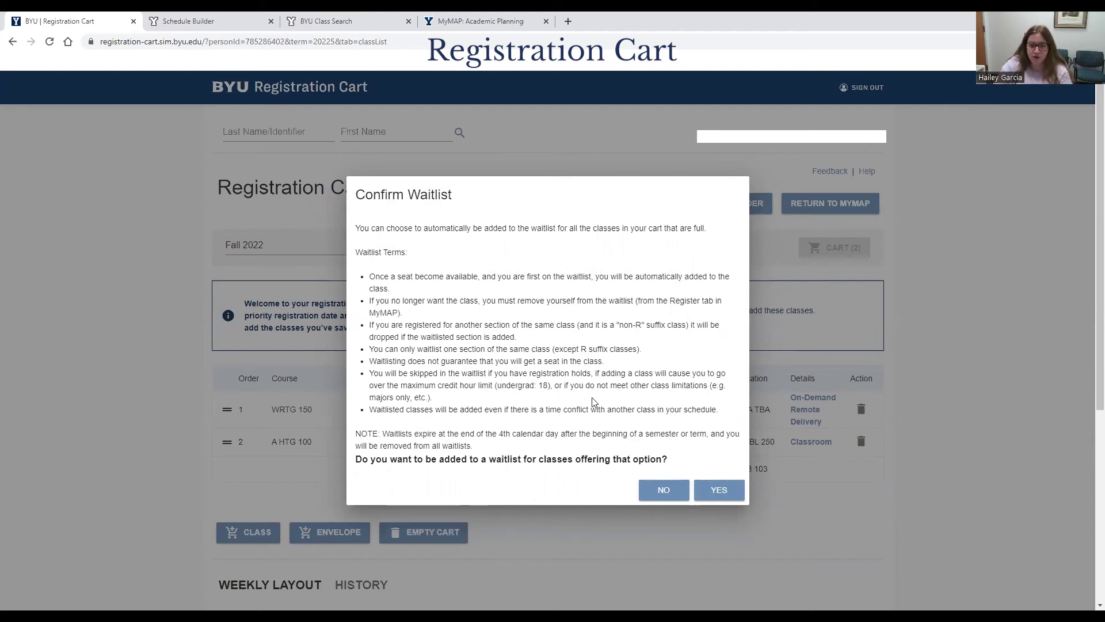
click(716, 489)
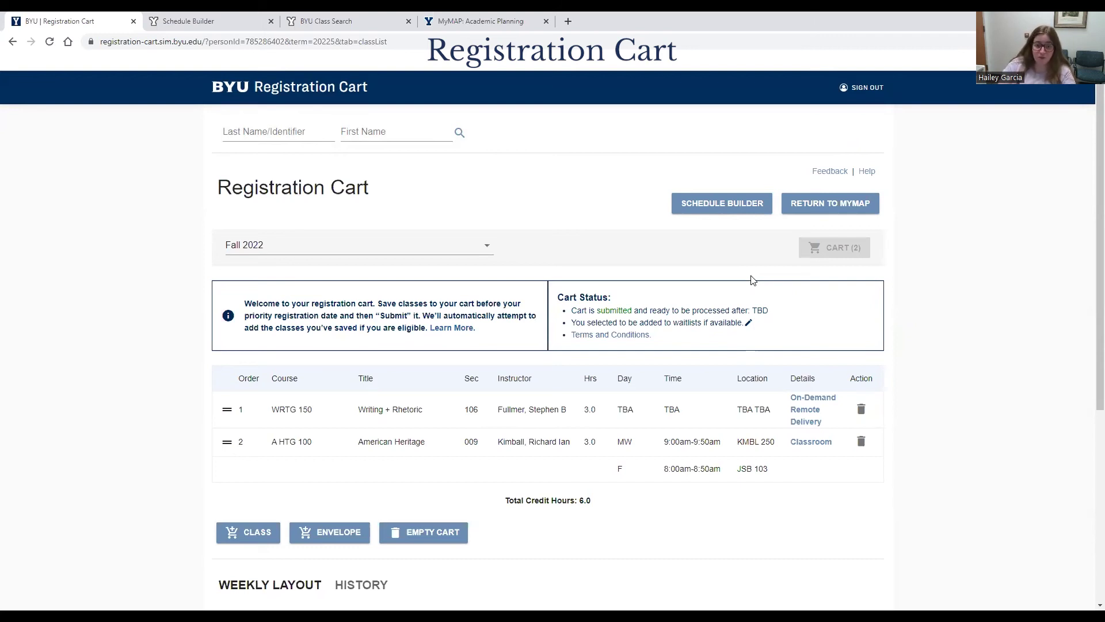
Add another class from the cart by saving ANTHR 101 - Social/Cultural Anthropology, section 001, for Fall 2022.
click(266, 533)
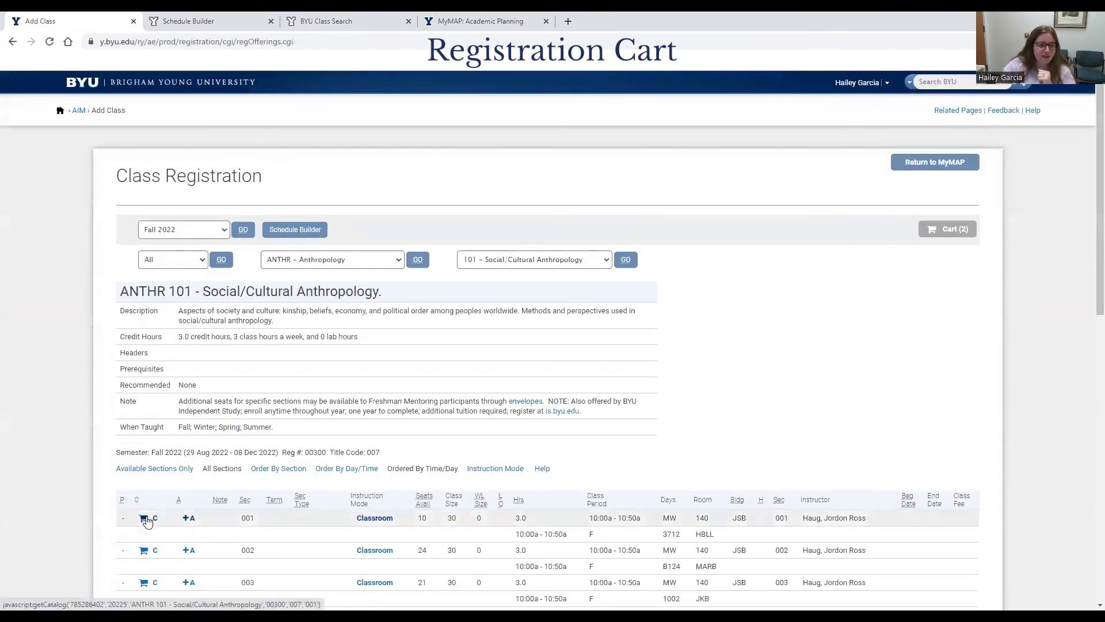
click(144, 519)
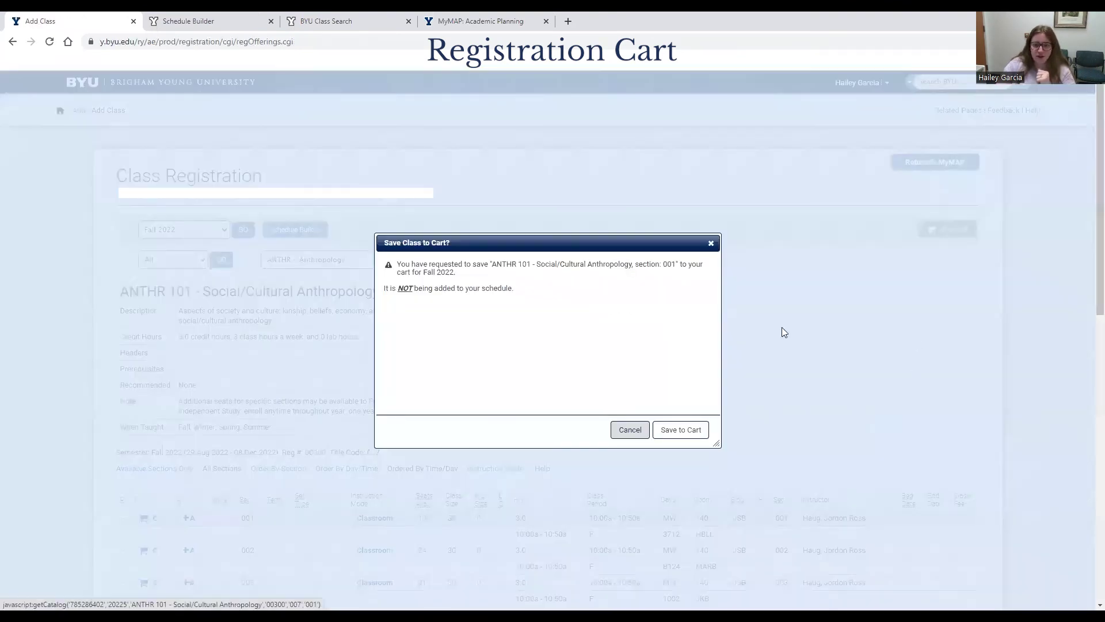
click(697, 430)
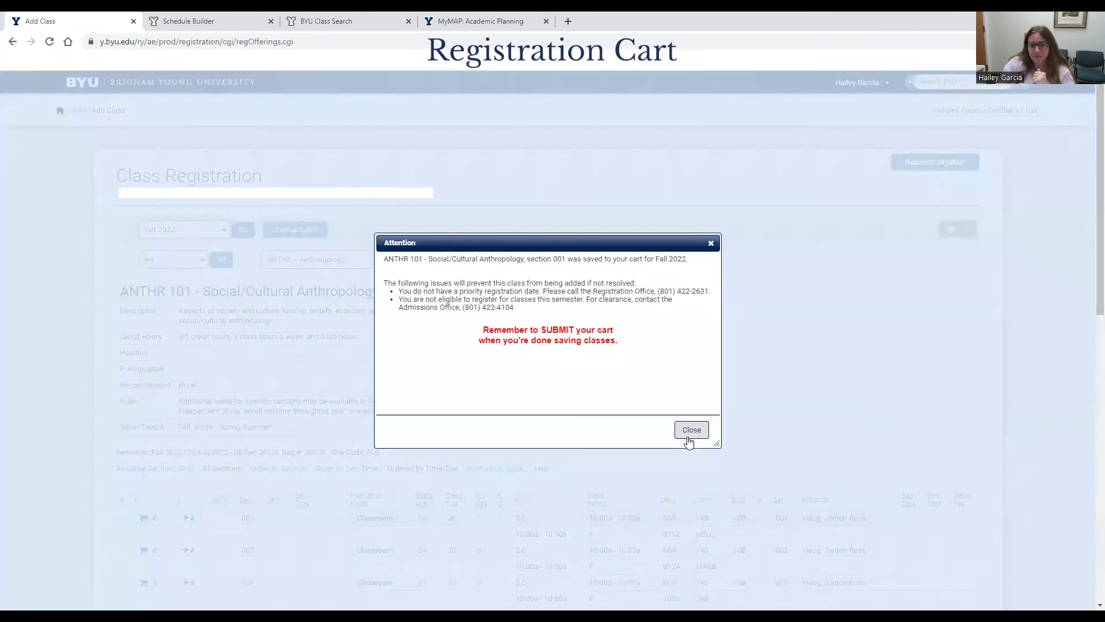
click(690, 429)
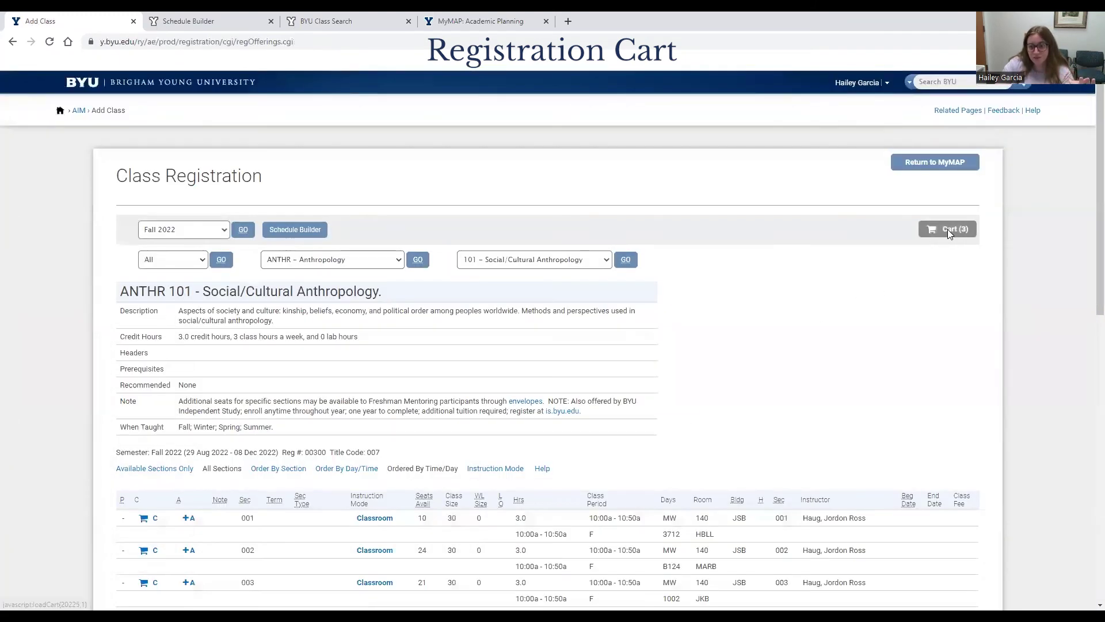
Reopen the registration cart and move A HTG 100 below ANTHR 101 in the class order.
click(948, 229)
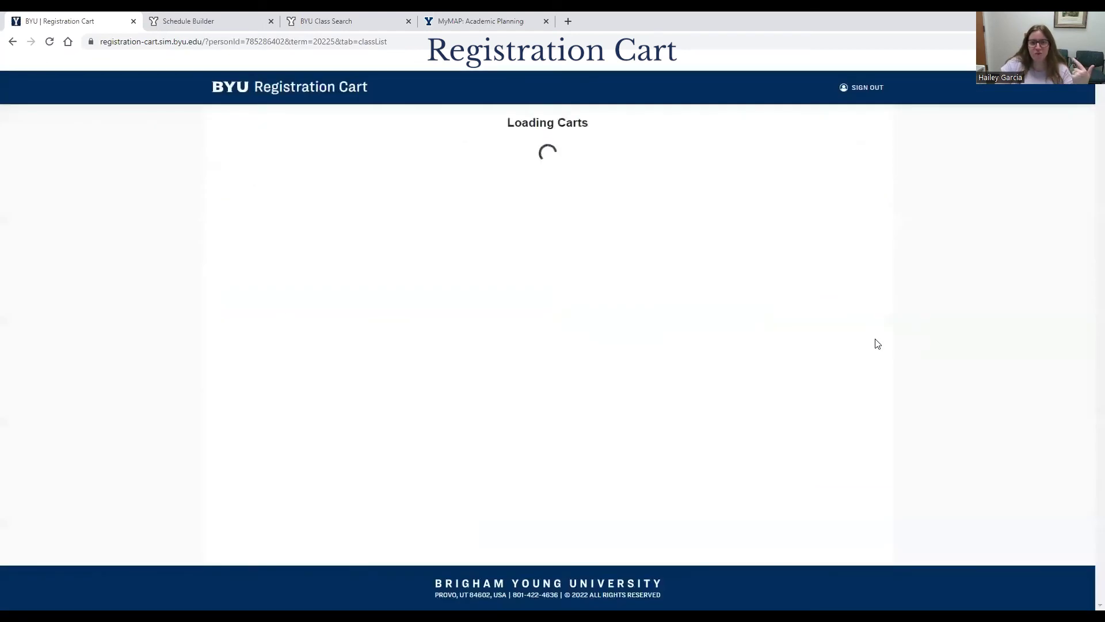
scroll(796, 366, down, 1)
scroll(748, 437, down, 2)
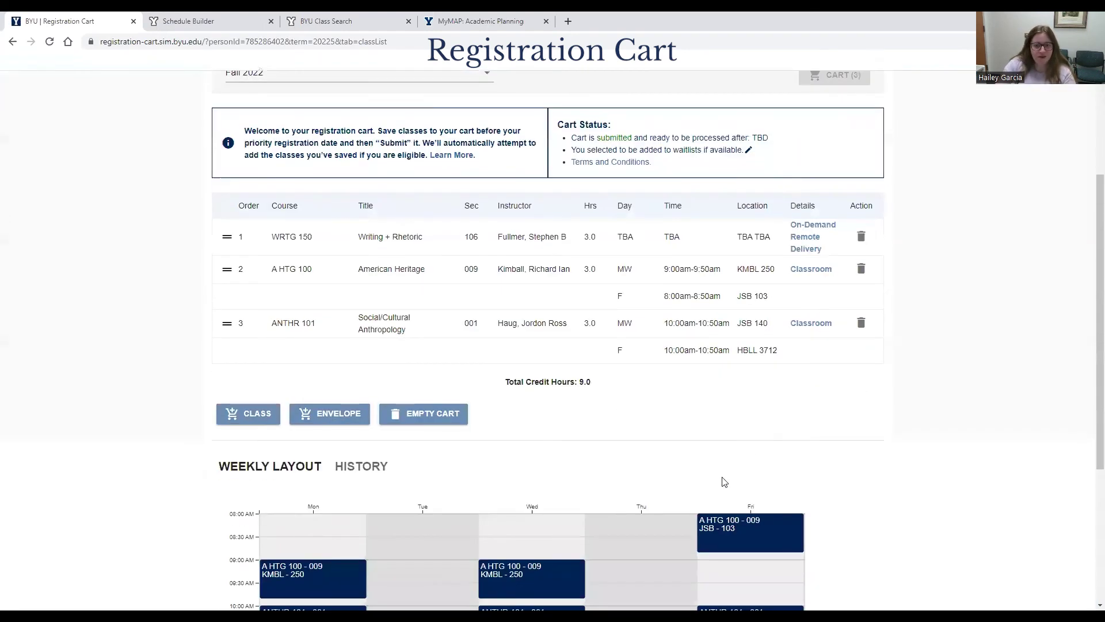
scroll(748, 407, up, 1)
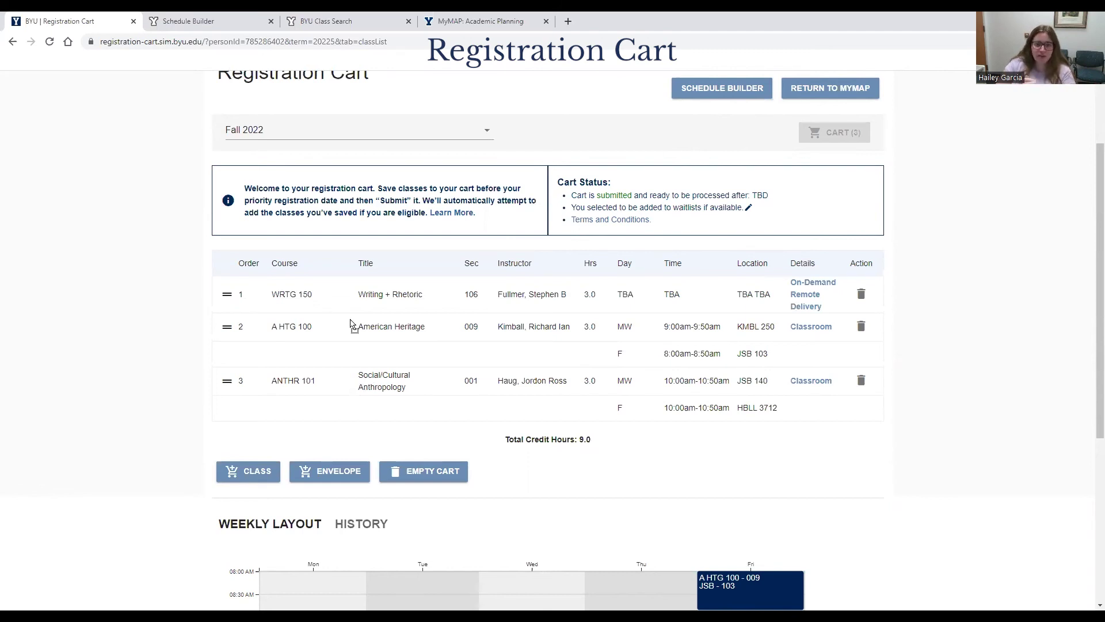
drag(350, 322, 356, 357)
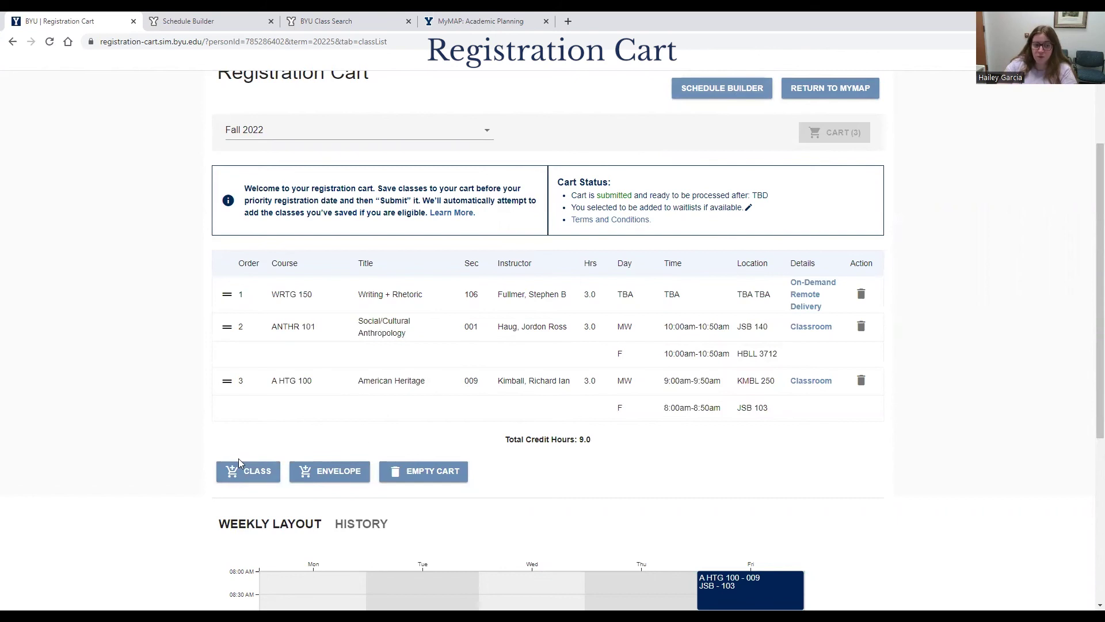
Go from the cart to class registration, list the A HTG 100 - American Heritage sections, and examine their available seats.
click(248, 472)
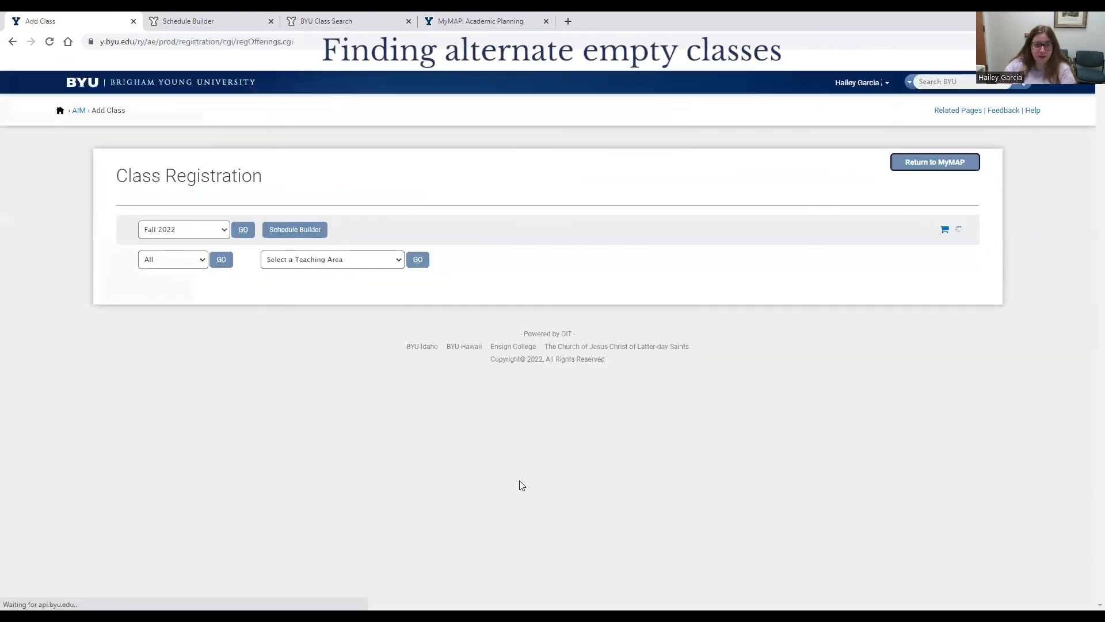
click(321, 262)
click(320, 285)
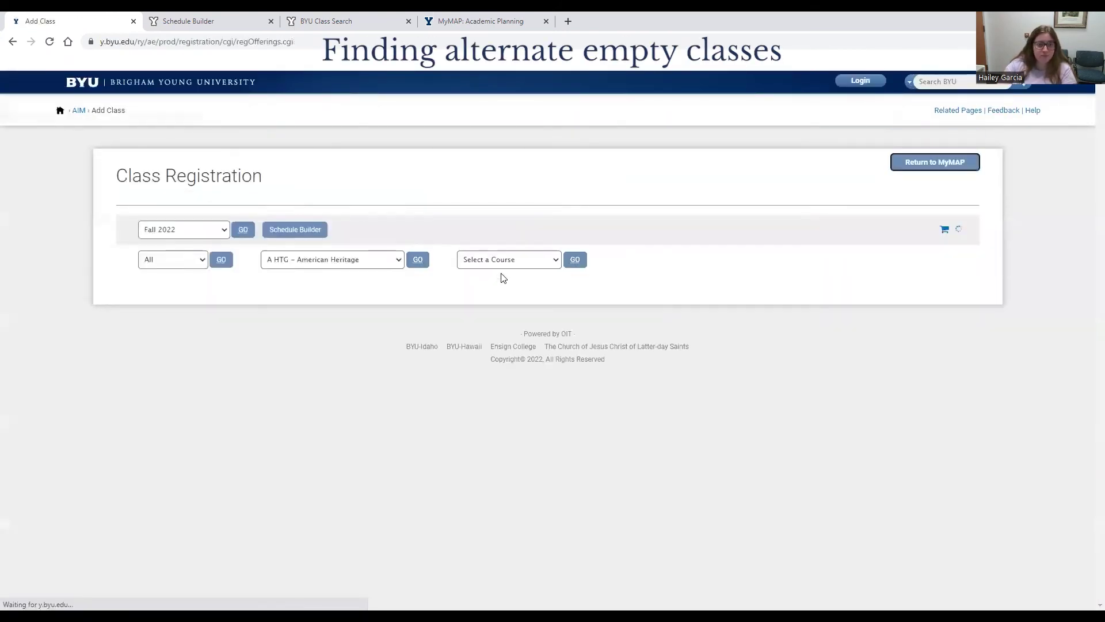
click(506, 262)
click(506, 282)
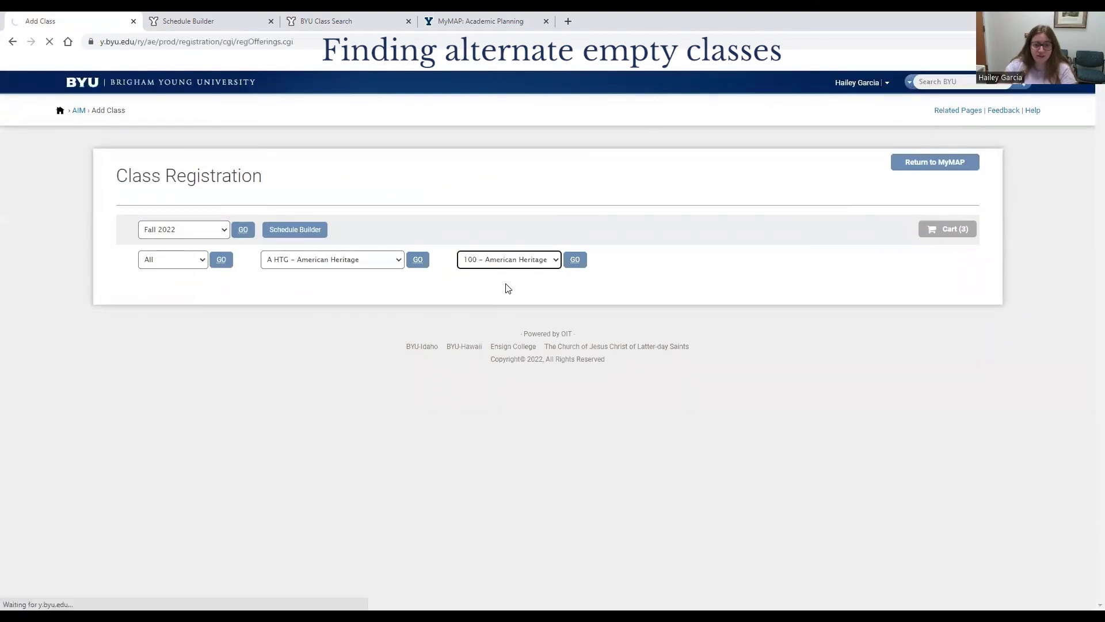
scroll(351, 328, down, 3)
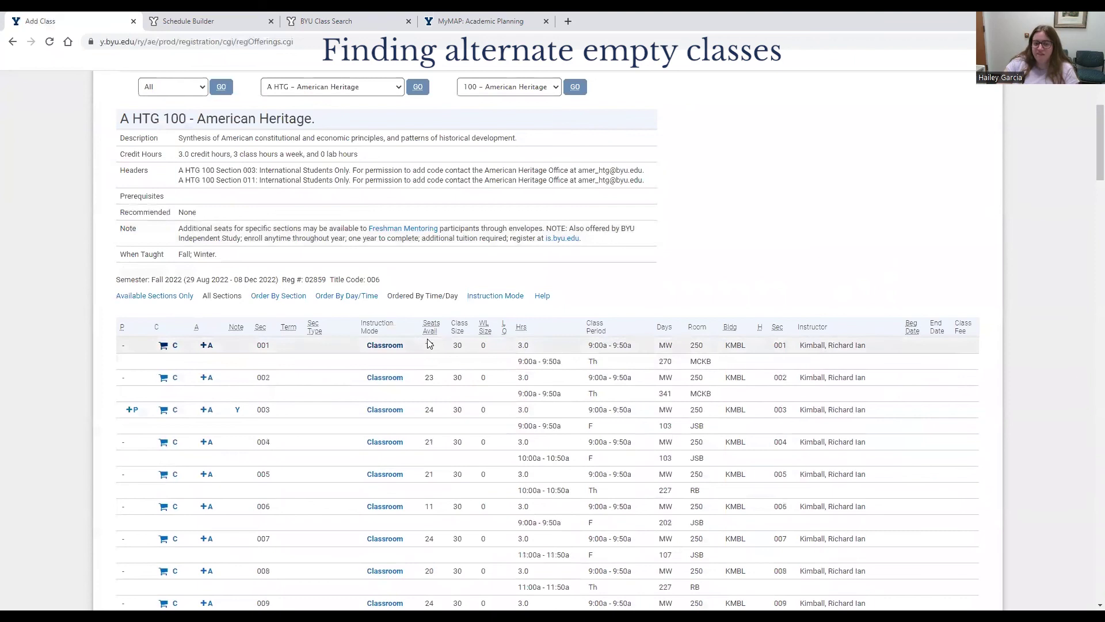
scroll(482, 374, up, 3)
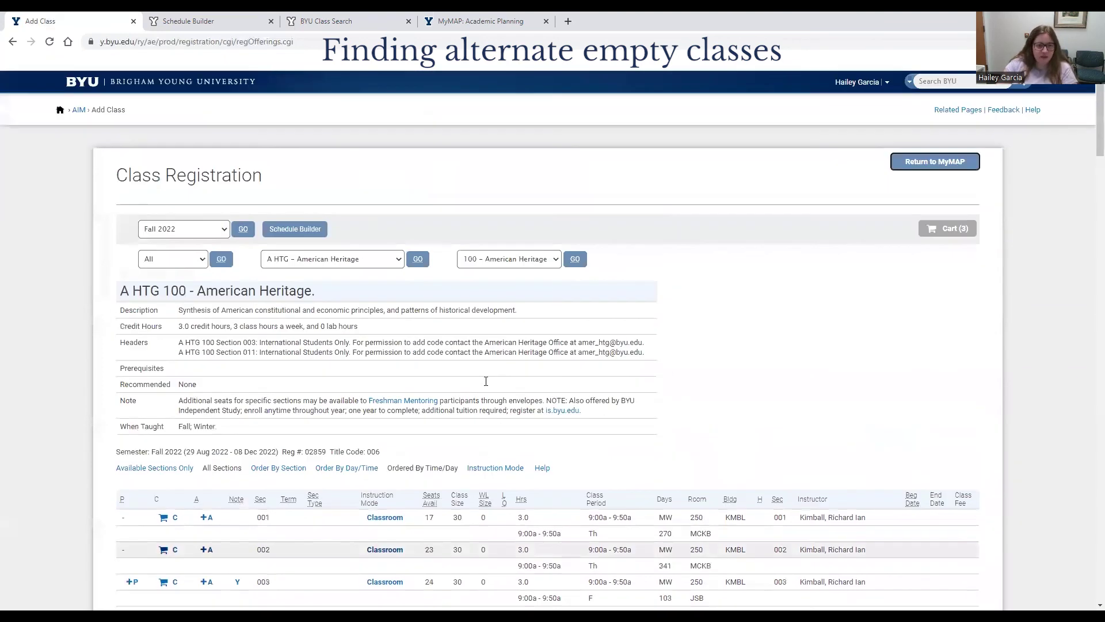
List the sections of SWELL 105 - Pickleball and examine their available seats and waitlist sizes.
click(372, 266)
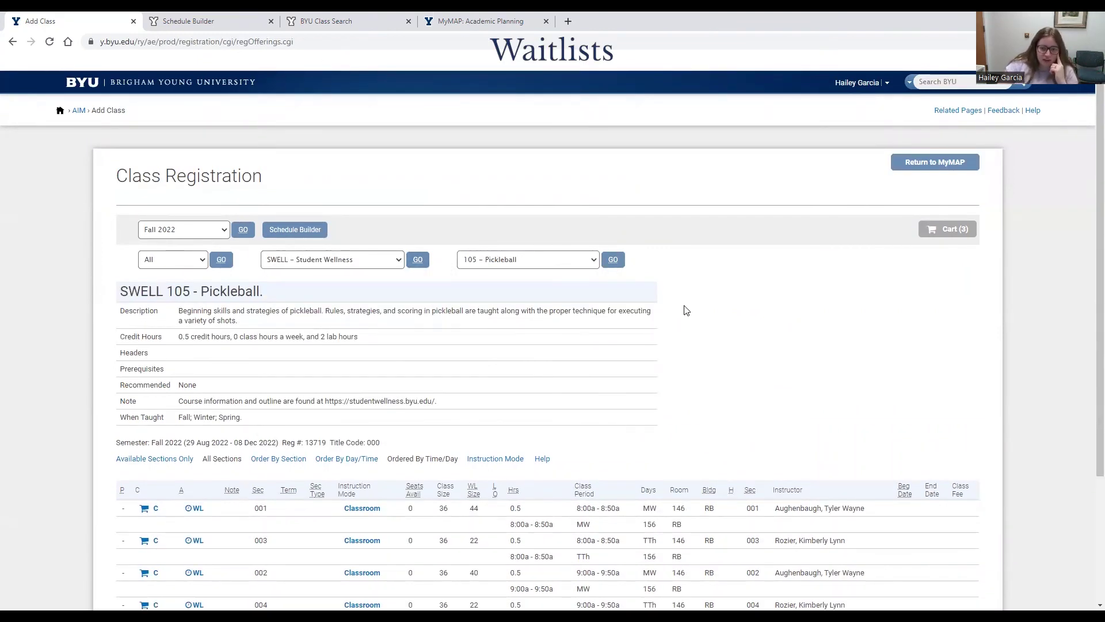
scroll(693, 303, down, 1)
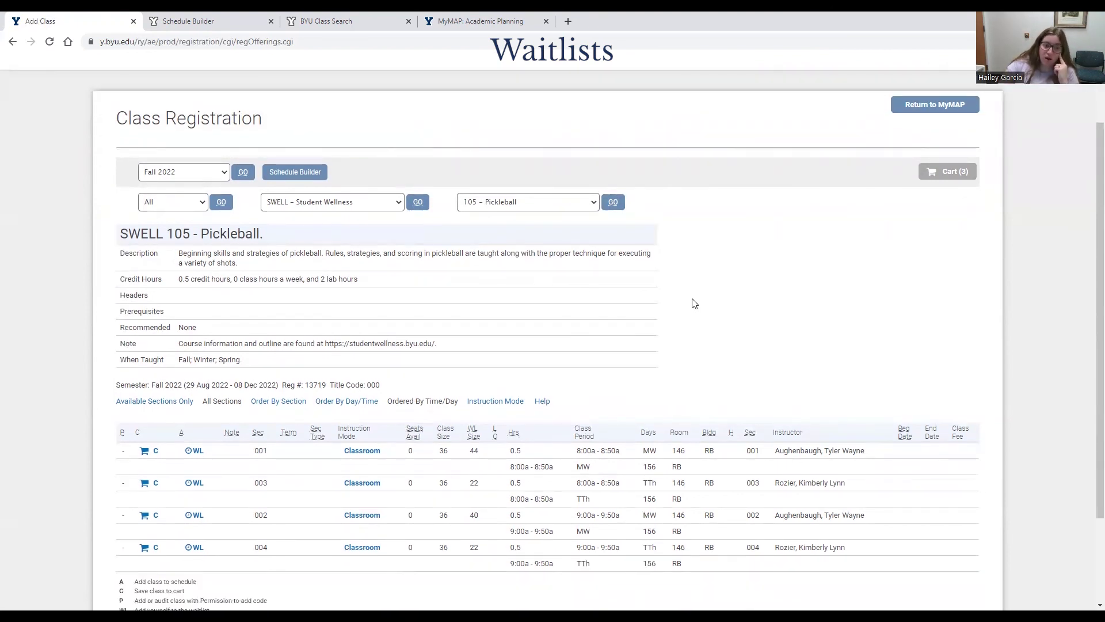